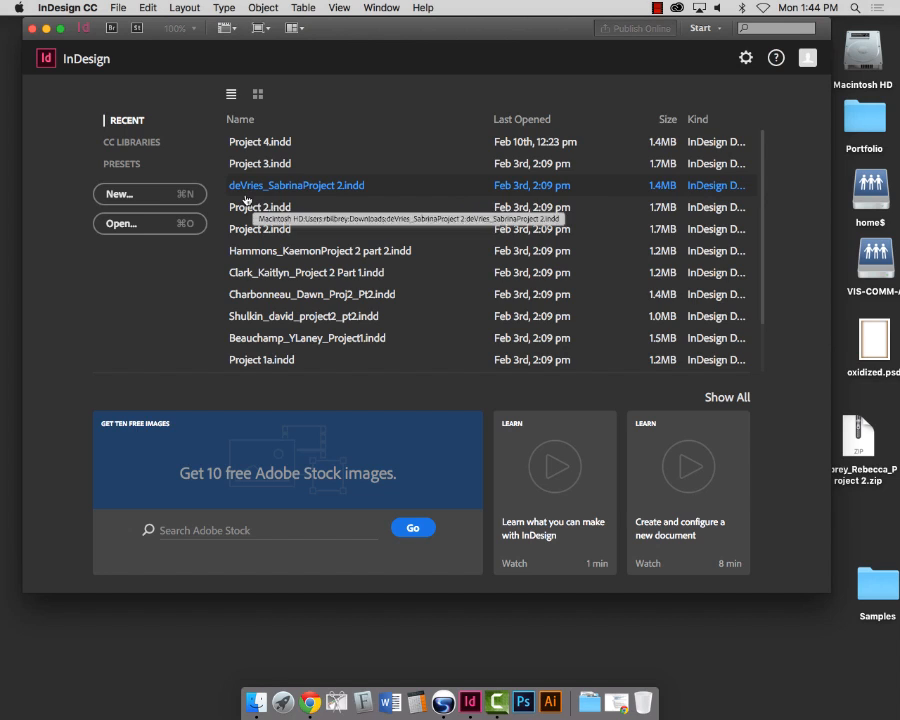
# Step: Start a new facing-page document with an 8 in × 8 in (48p0 × 48p0) square page
pyautogui.press('super+n')
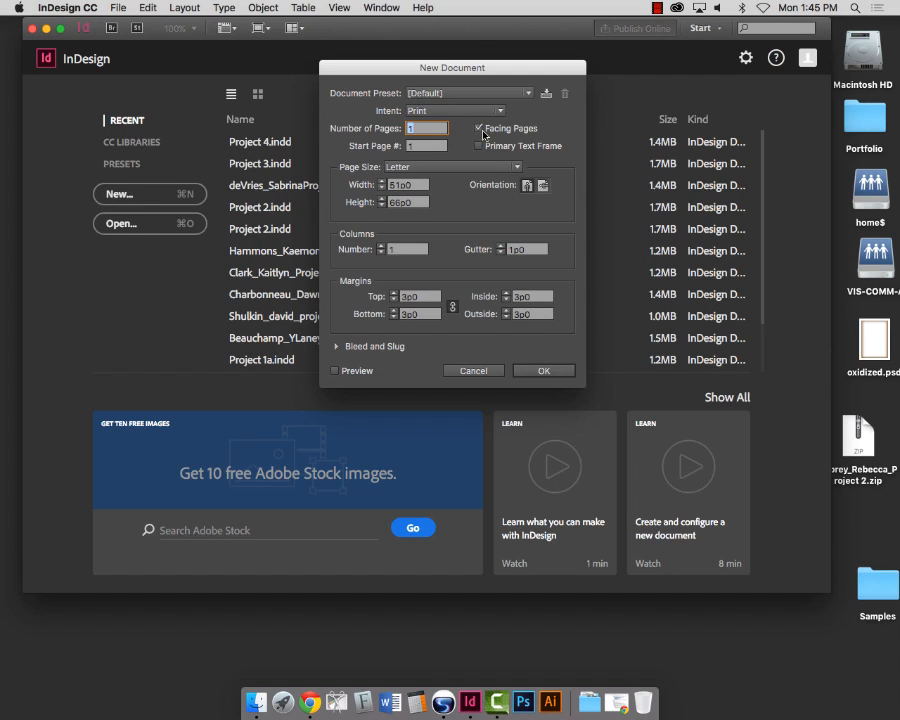
pyautogui.doubleClick(413, 186)
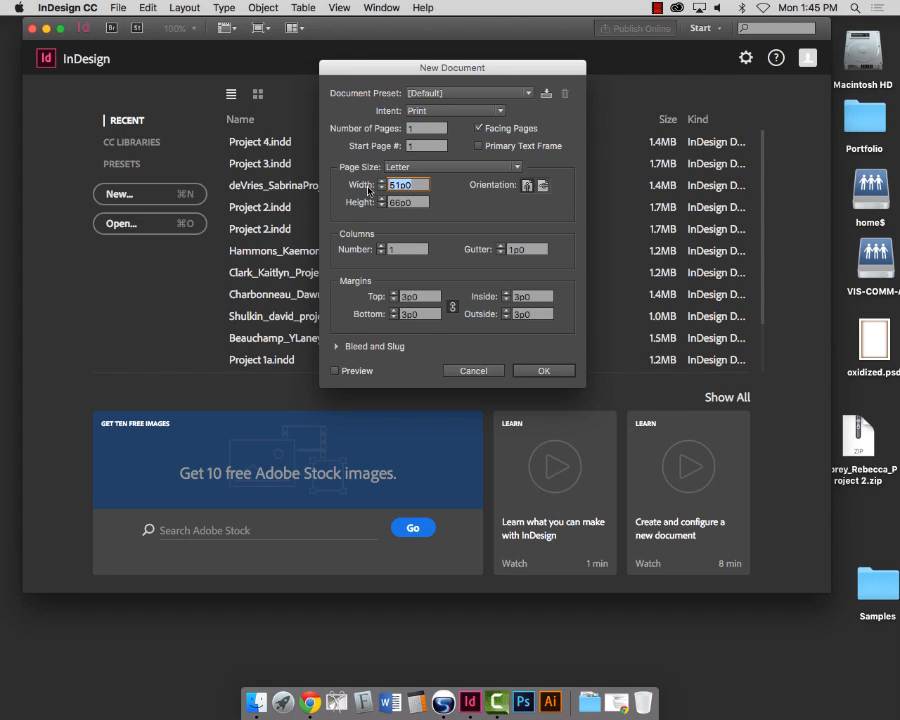
pyautogui.write('8 in')
pyautogui.press('Tab')
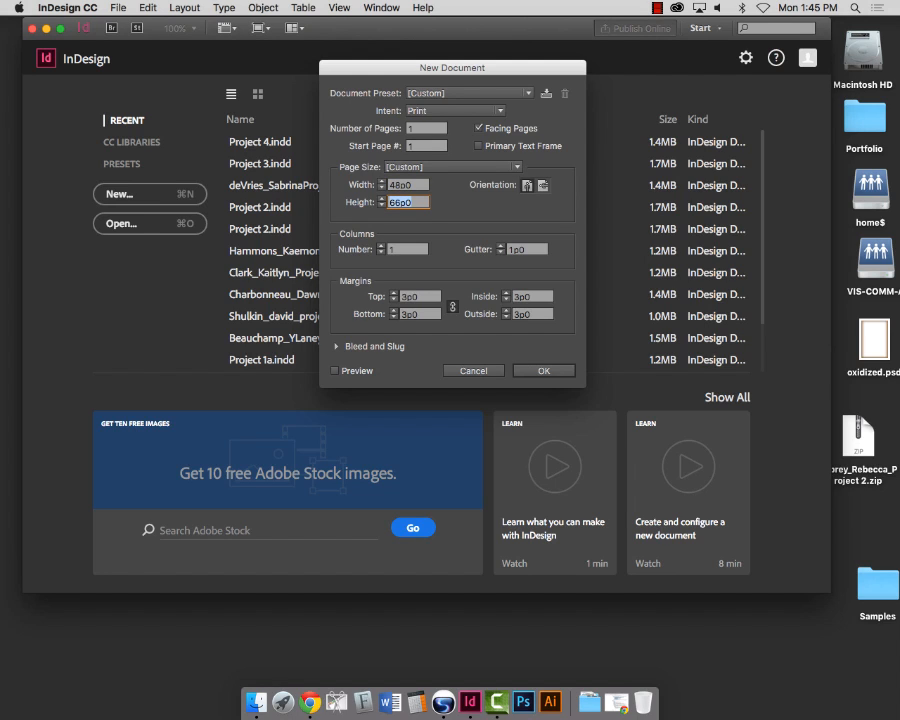
pyautogui.write('8 in')
pyautogui.press('Tab')
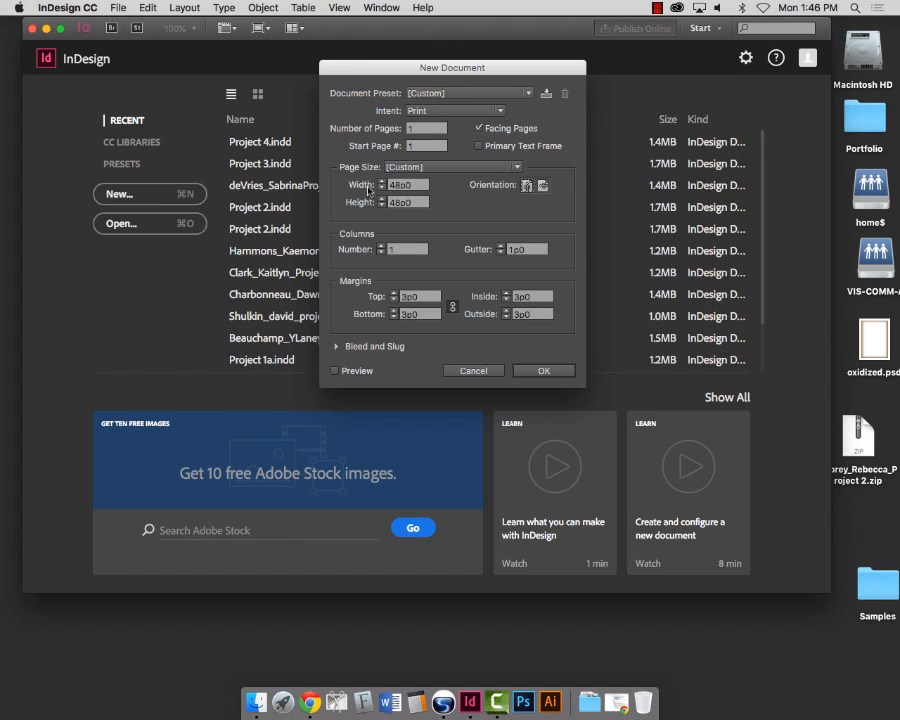
pyautogui.click(337, 346)
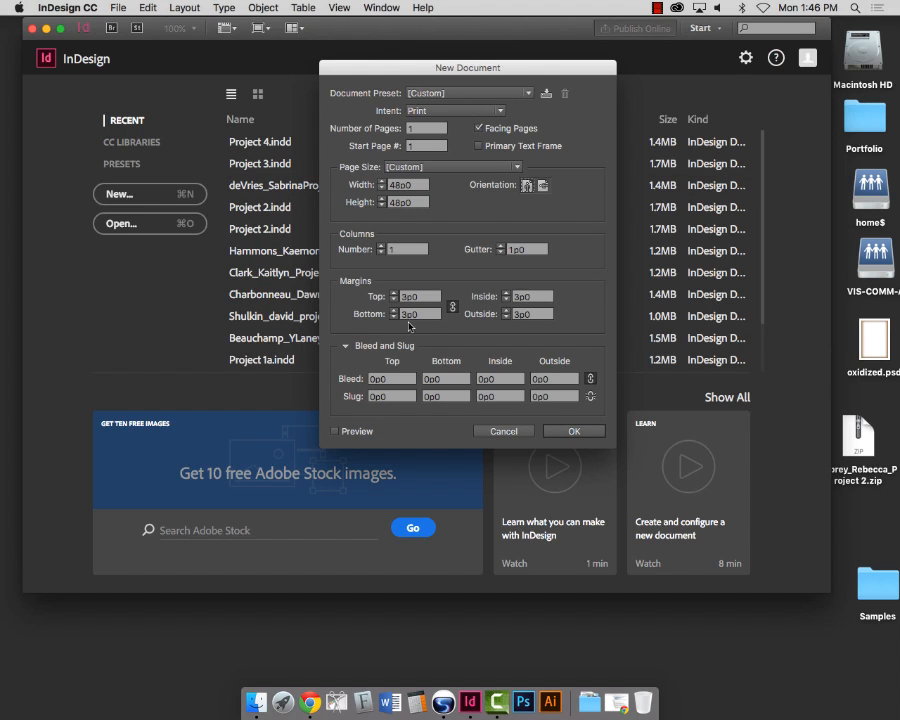
# Step: Enter .125 in as the top bleed so all four sides get a 0p9 bleed
pyautogui.click(346, 346)
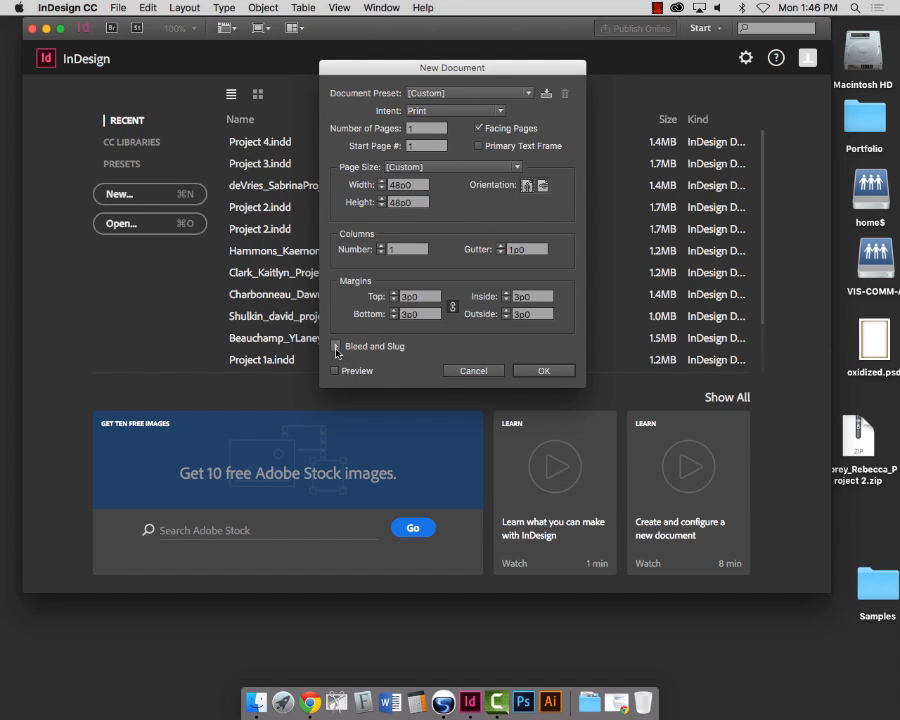
pyautogui.click(337, 347)
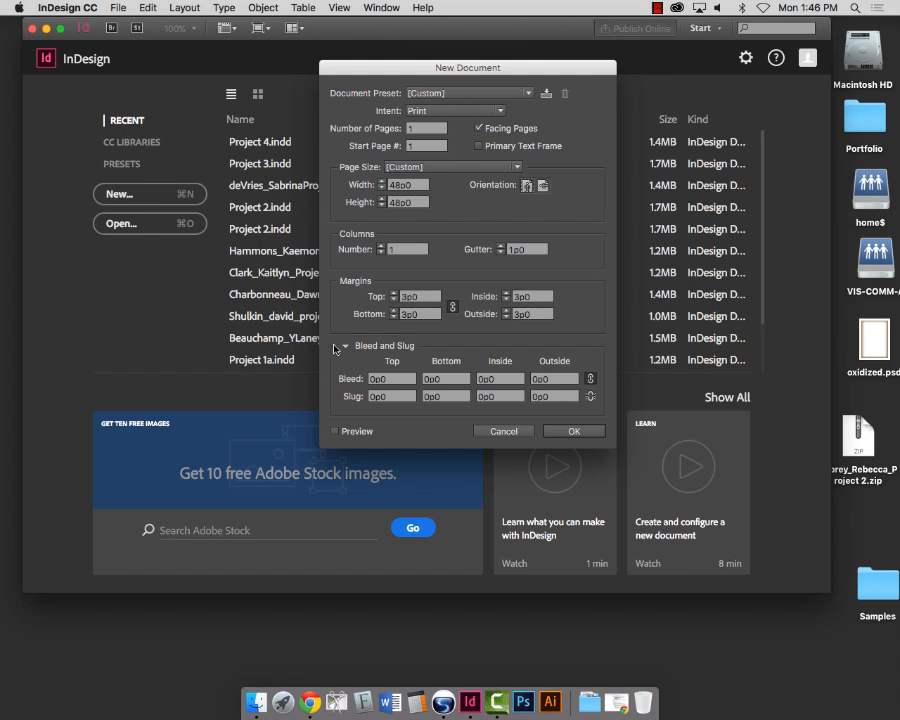
pyautogui.click(368, 380)
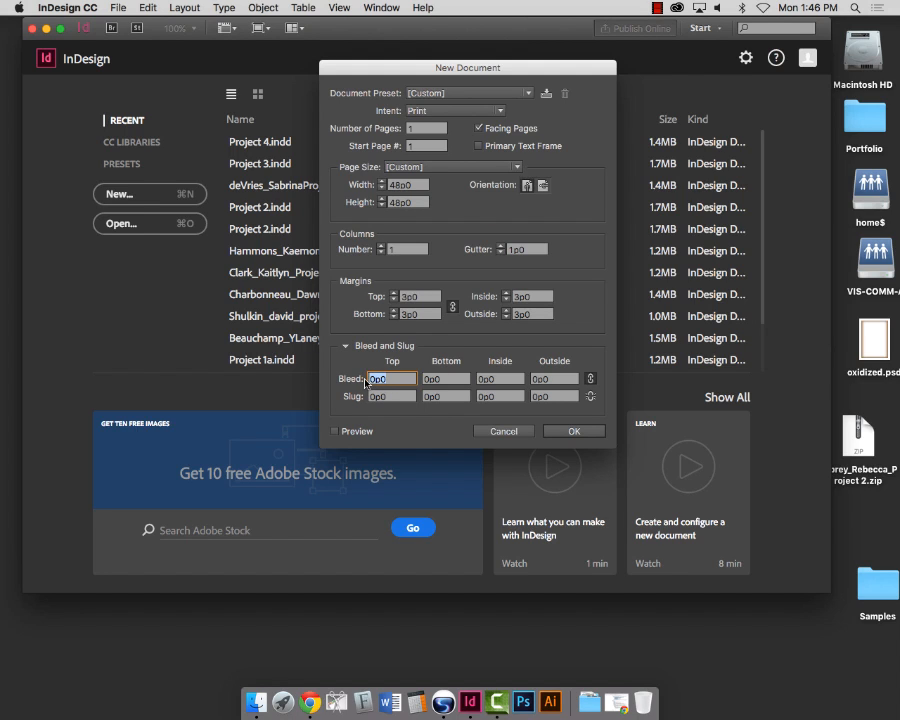
pyautogui.write('.125 in')
pyautogui.press('Tab')
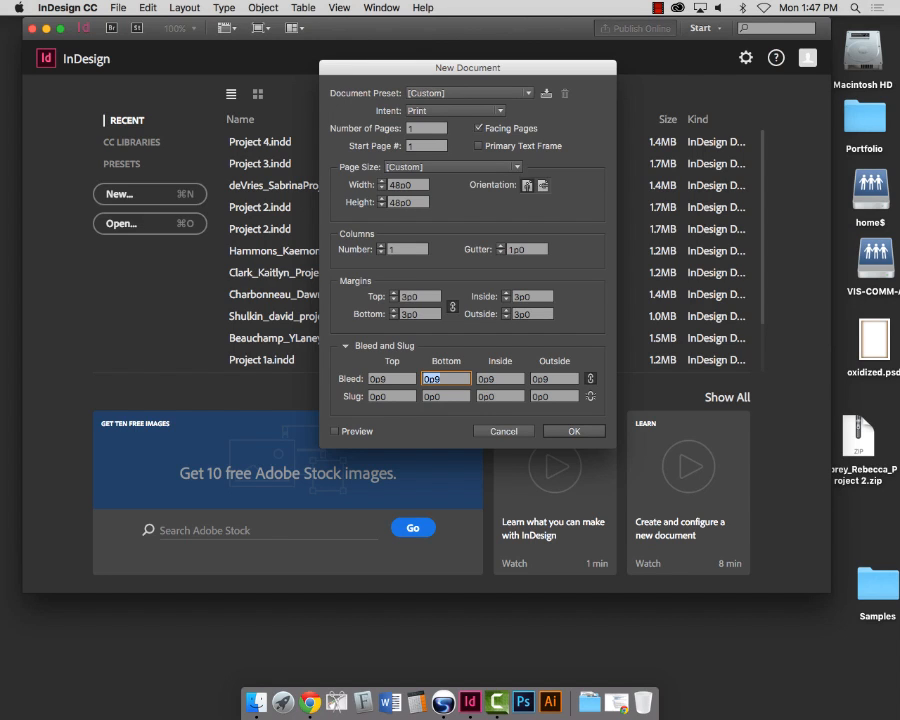
pyautogui.click(424, 297)
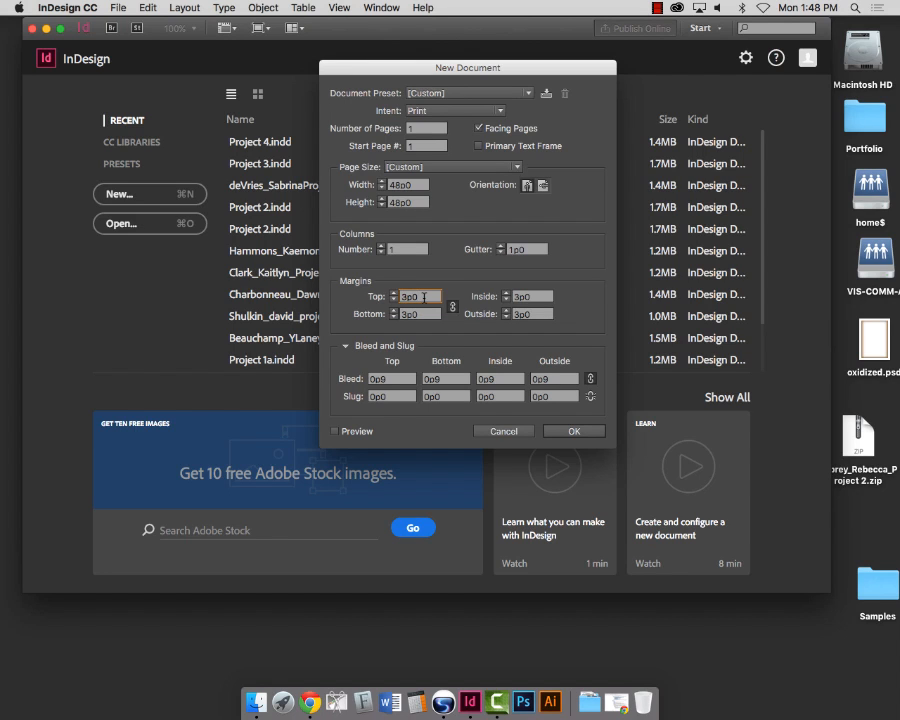
# Step: Set the inside margin to 2p0 and unlink the margins
pyautogui.click(510, 297)
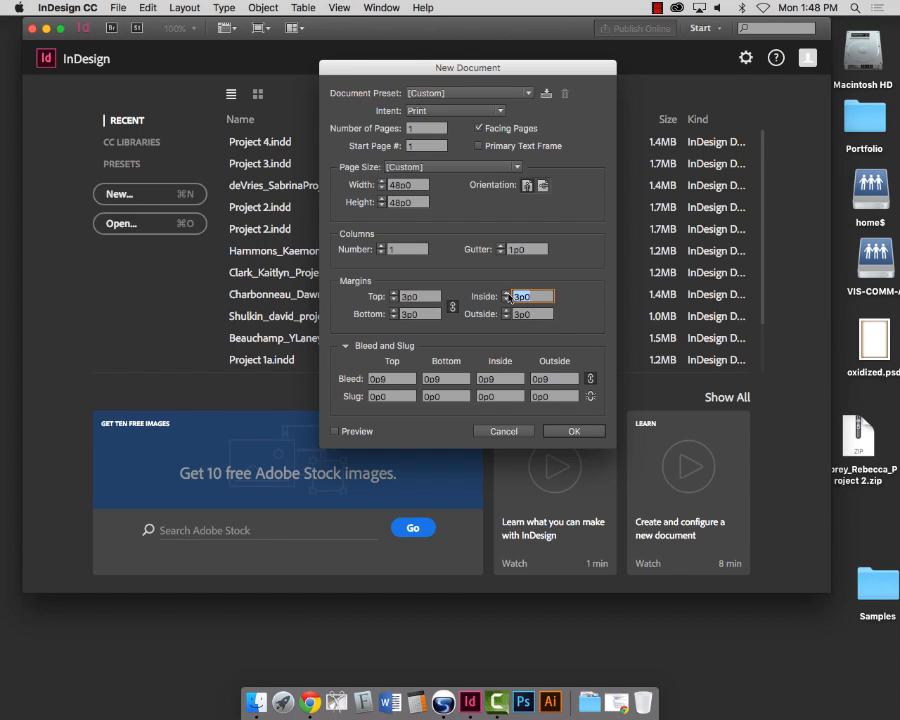
pyautogui.write('2')
pyautogui.press('Tab')
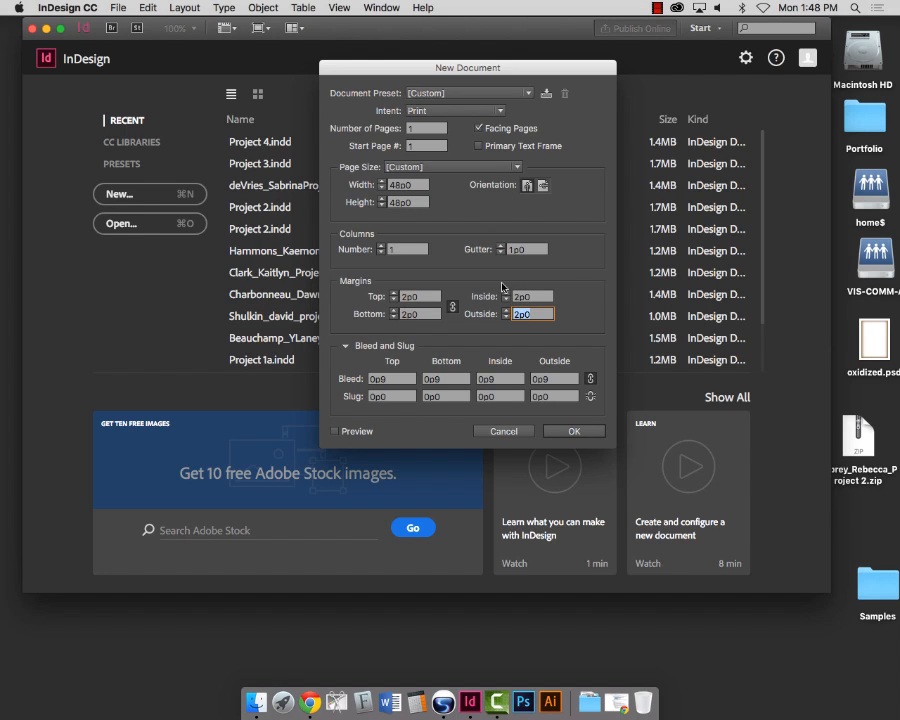
pyautogui.click(451, 307)
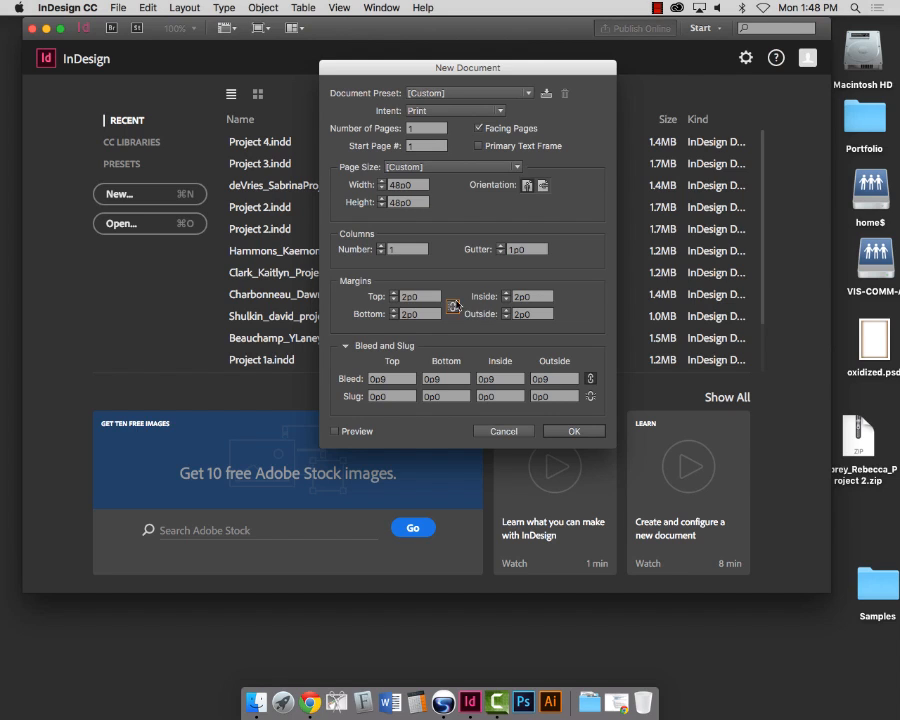
# Step: Enter margins of 3p0 top, 4p0 bottom and 3p0 outside
pyautogui.doubleClick(398, 296)
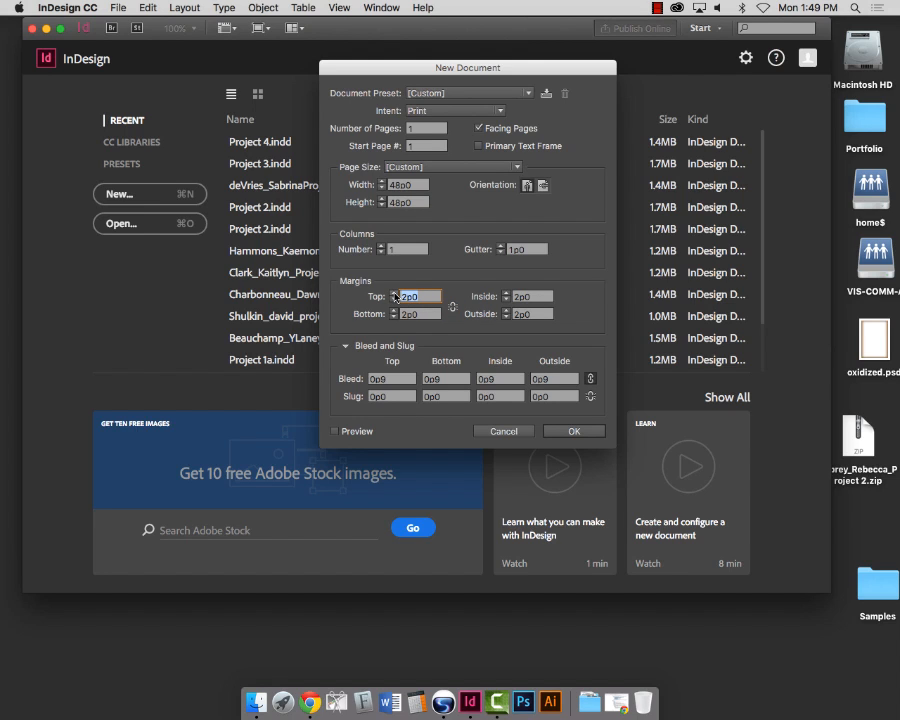
pyautogui.write('3p')
pyautogui.press('Tab')
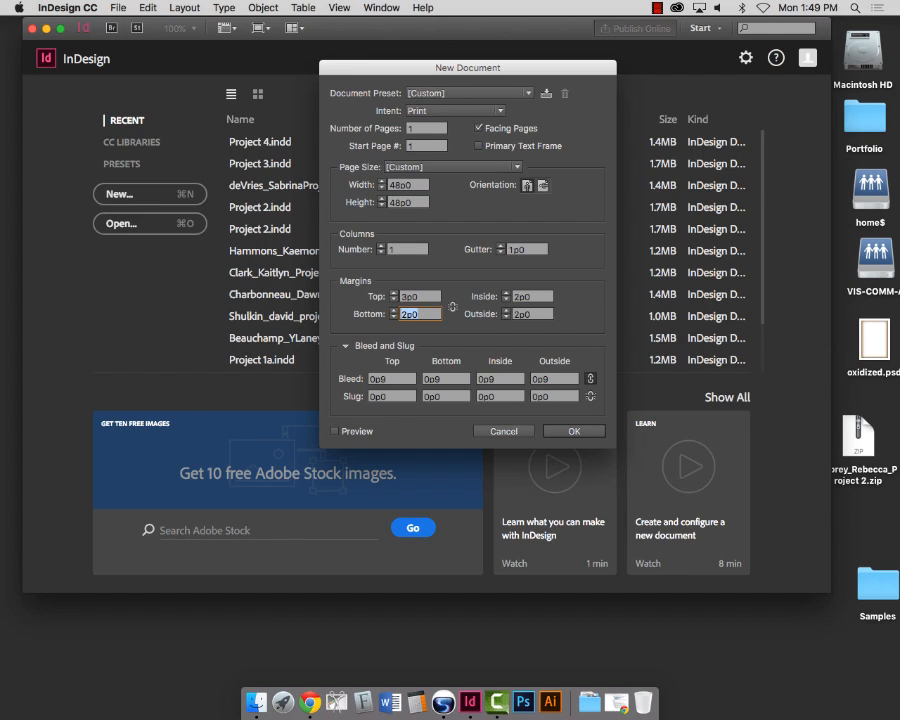
pyautogui.write('4p')
pyautogui.press('Tab')
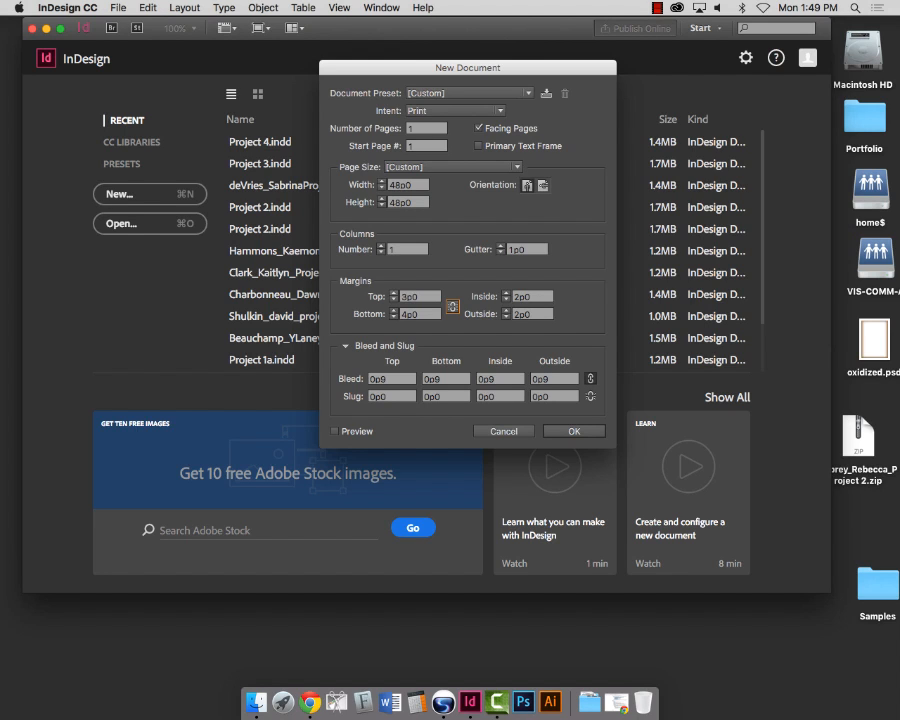
pyautogui.click(512, 314)
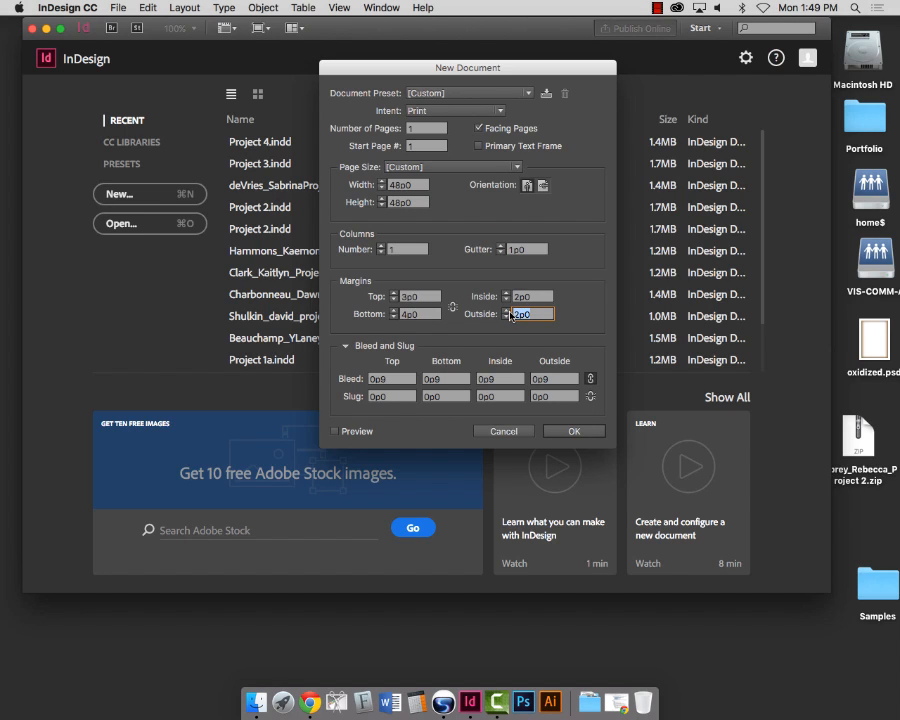
pyautogui.write('3')
pyautogui.press('Tab')
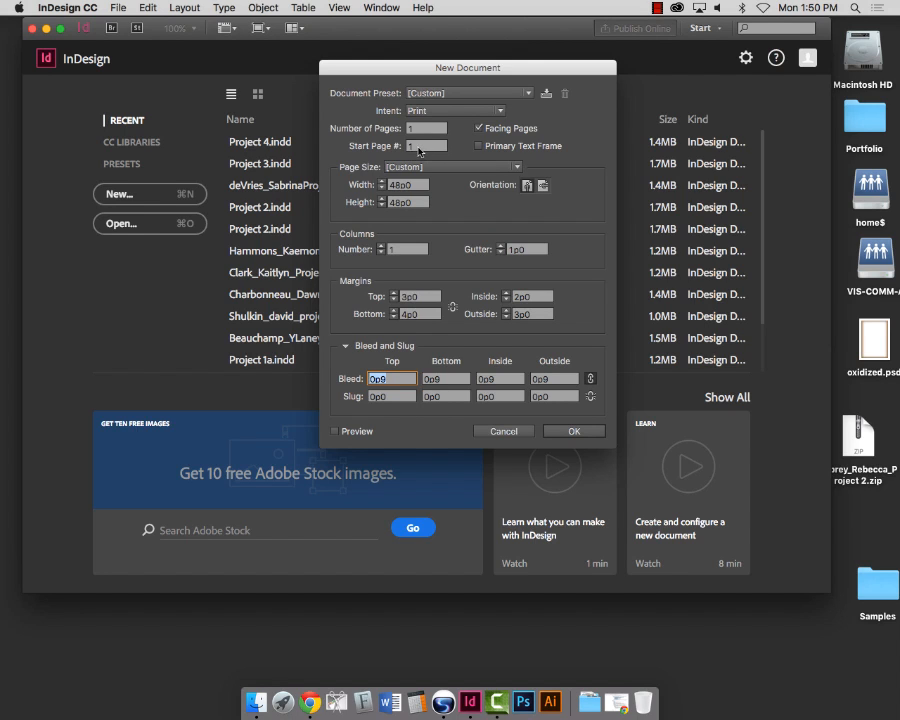
# Step: Check the starting page number and create the 48p0 square document
pyautogui.click(411, 148)
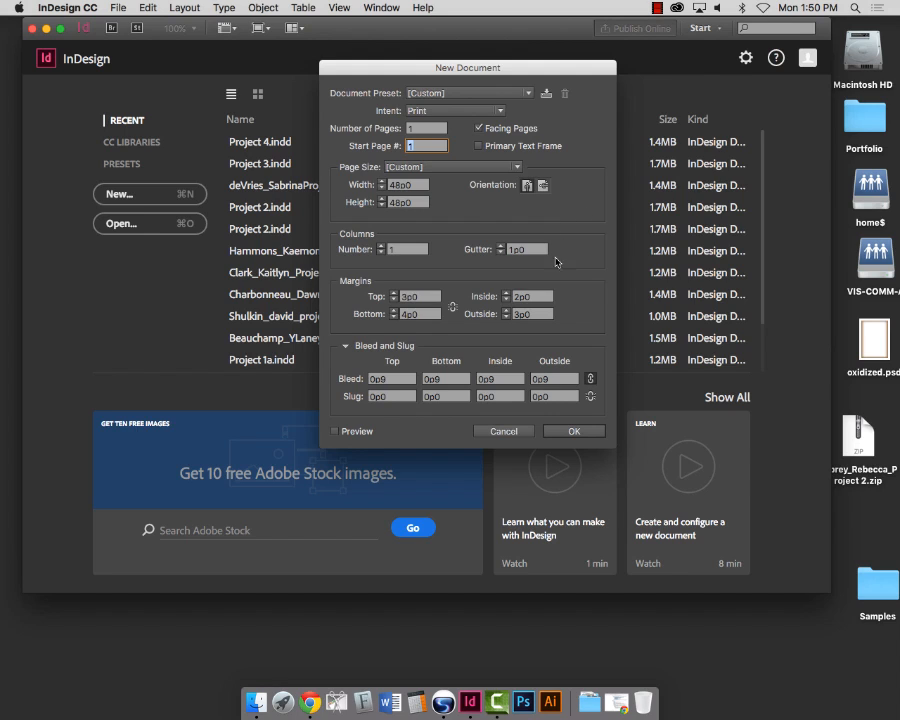
pyautogui.click(573, 434)
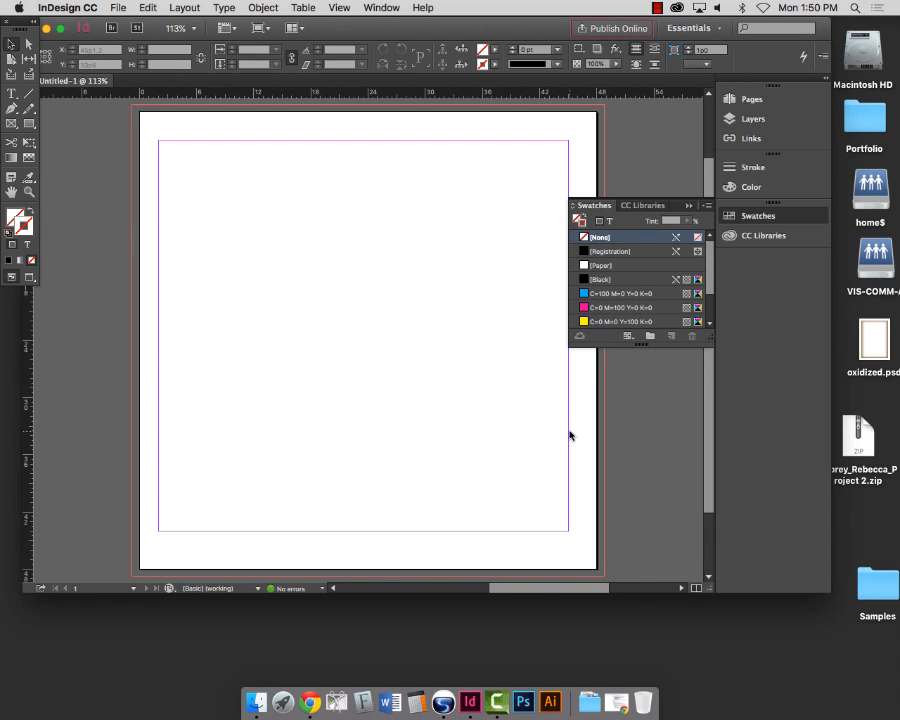
# Step: Collapse the Swatches panel, enlarge the document window and show the Pages panel
pyautogui.click(688, 205)
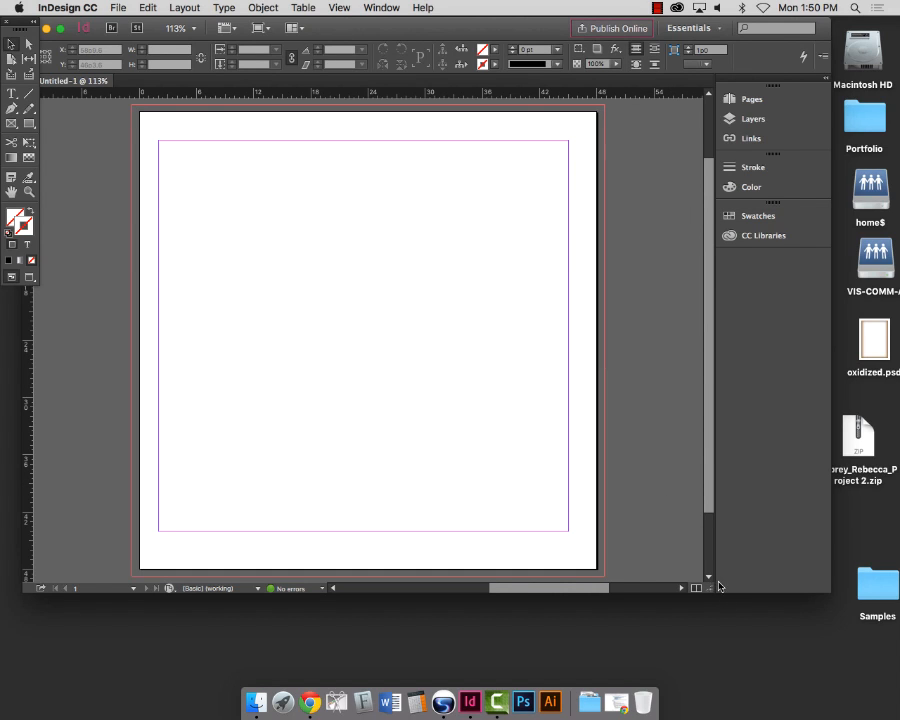
pyautogui.moveTo(712, 590); pyautogui.dragTo(789, 619)
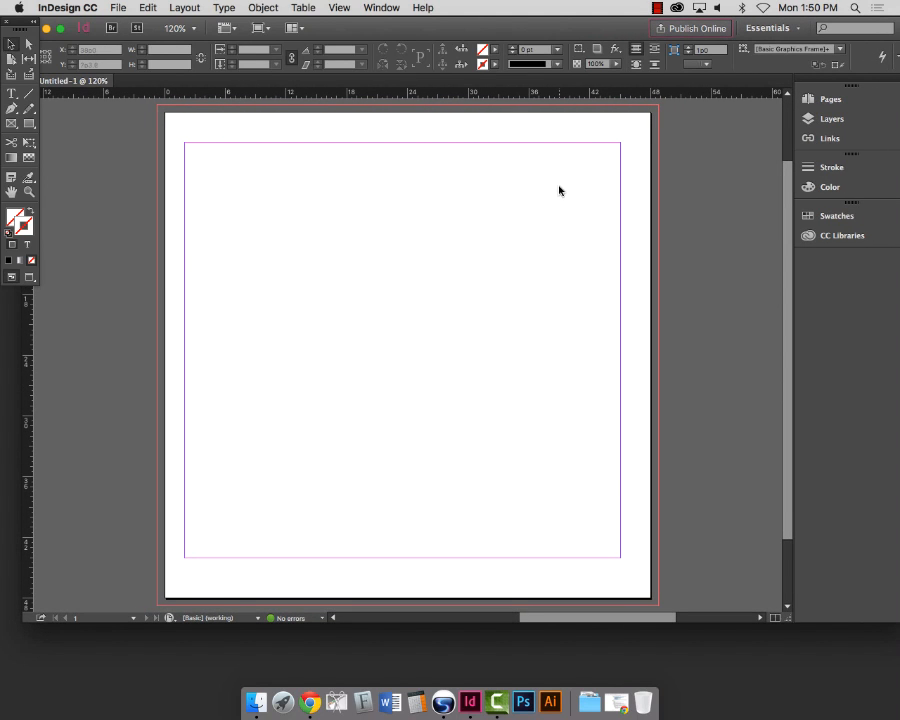
pyautogui.click(810, 98)
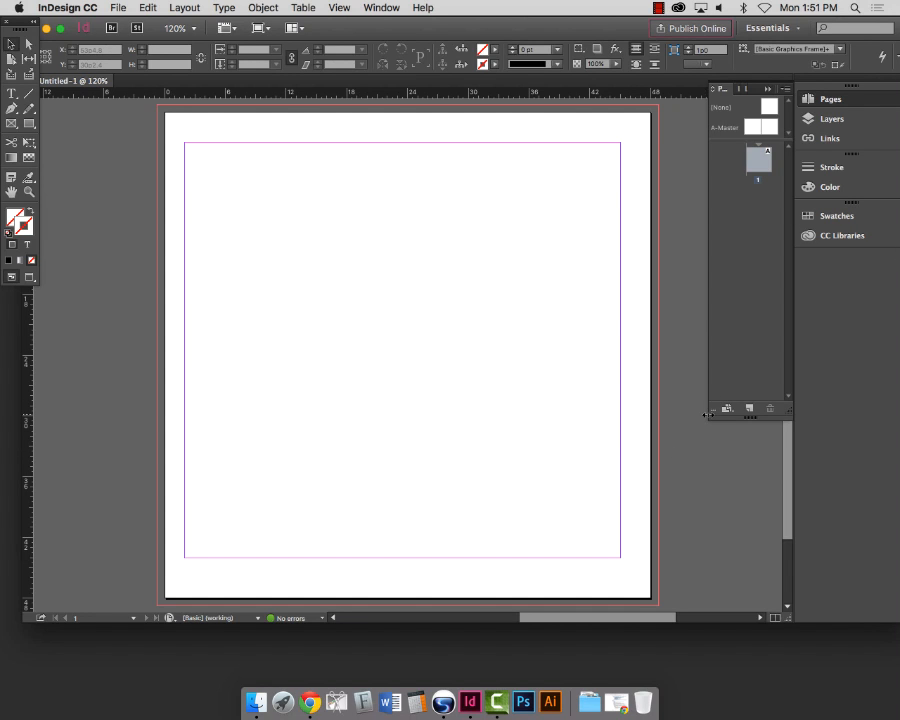
# Step: Widen the Pages panel and bring up Numbering & Section Options for page 1
pyautogui.moveTo(709, 414); pyautogui.dragTo(643, 410)
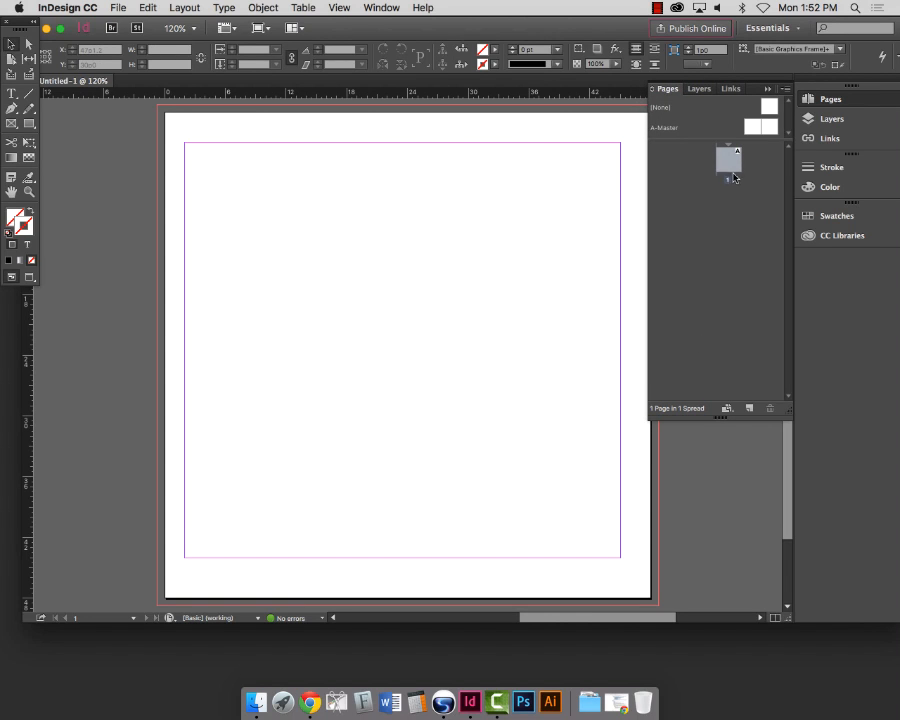
pyautogui.rightClick(731, 167)
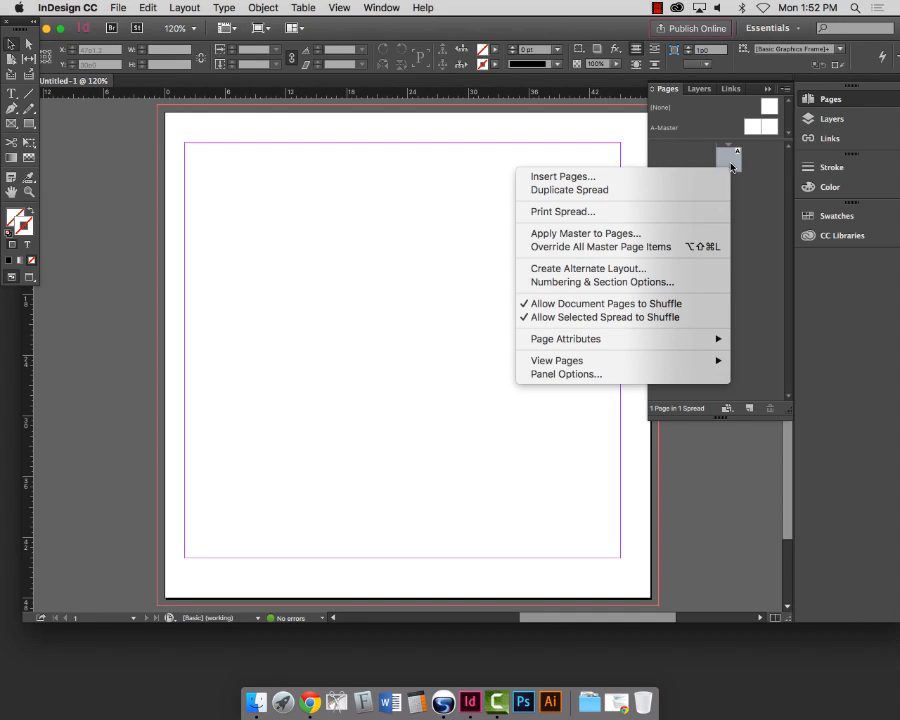
pyautogui.click(666, 287)
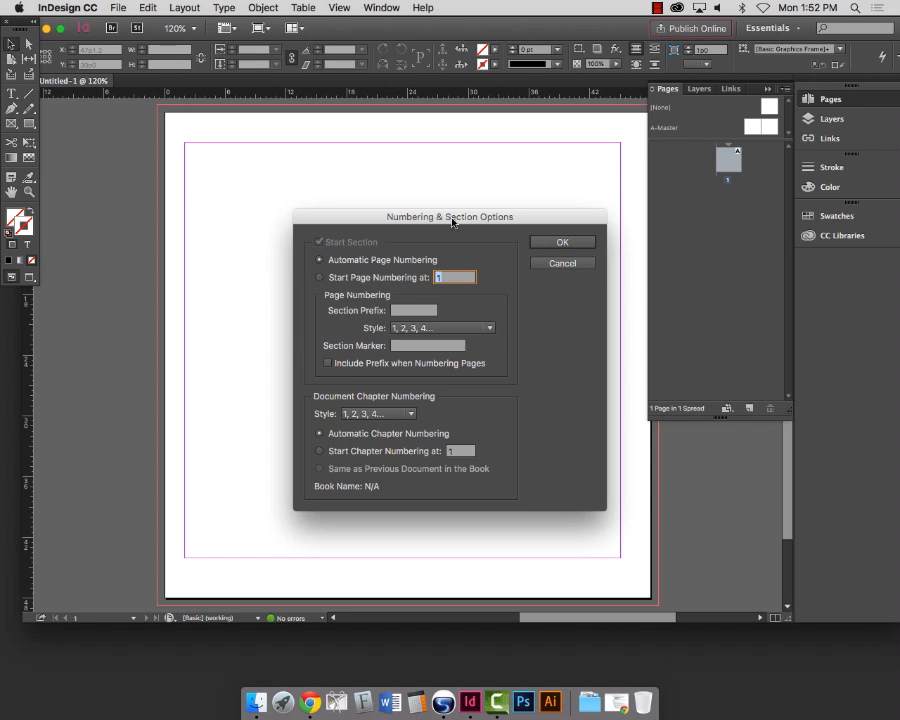
# Step: Start page numbering at 116, correcting the mistyped 1016
pyautogui.moveTo(440, 213); pyautogui.dragTo(456, 164)
pyautogui.click(304, 206)
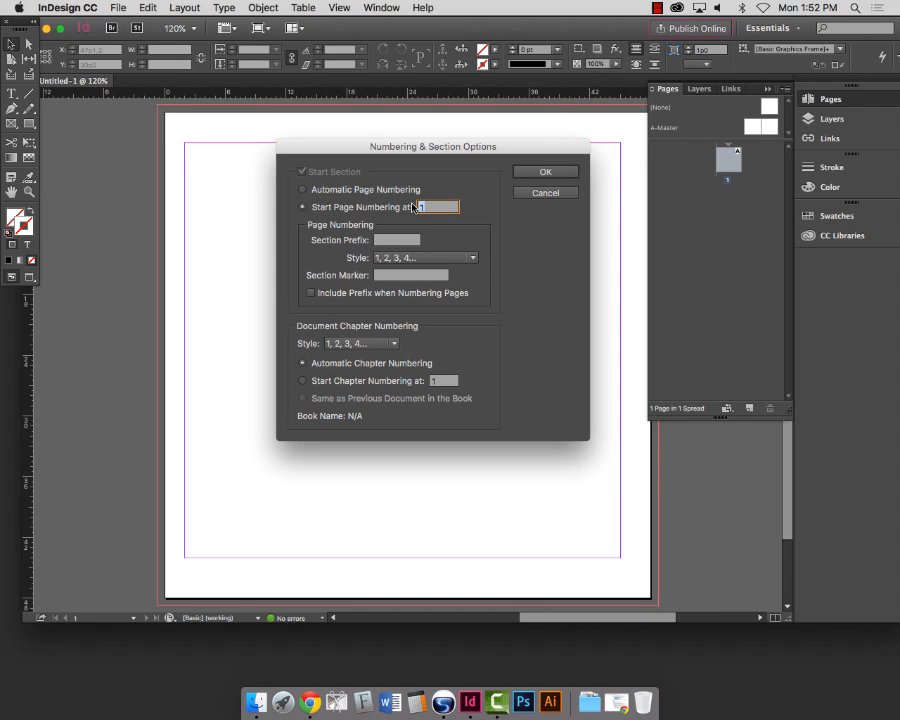
pyautogui.write('1016')
pyautogui.moveTo(451, 208); pyautogui.dragTo(418, 208)
pyautogui.write('116')
pyautogui.doubleClick(437, 208)
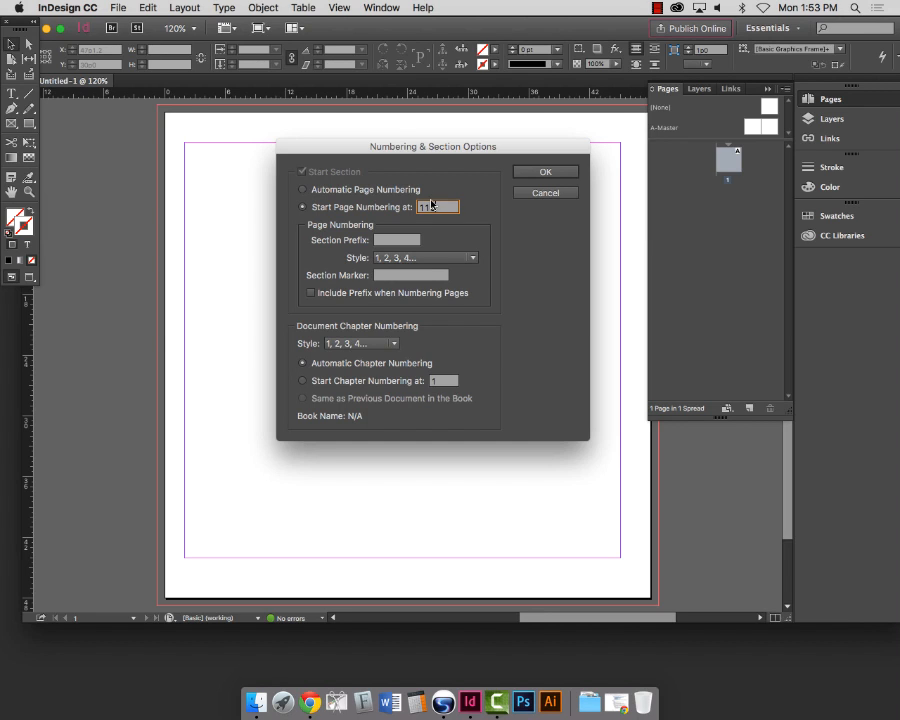
# Step: Keep 1, 2, 3, 4 for both page and chapter numbering styles and apply the settings
pyautogui.click(417, 258)
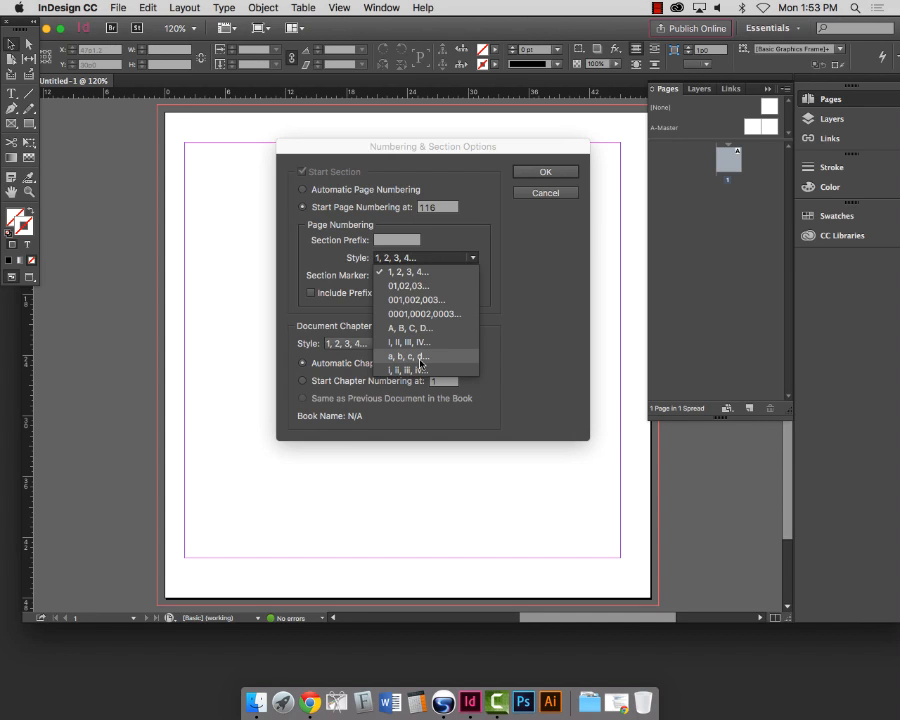
pyautogui.click(417, 269)
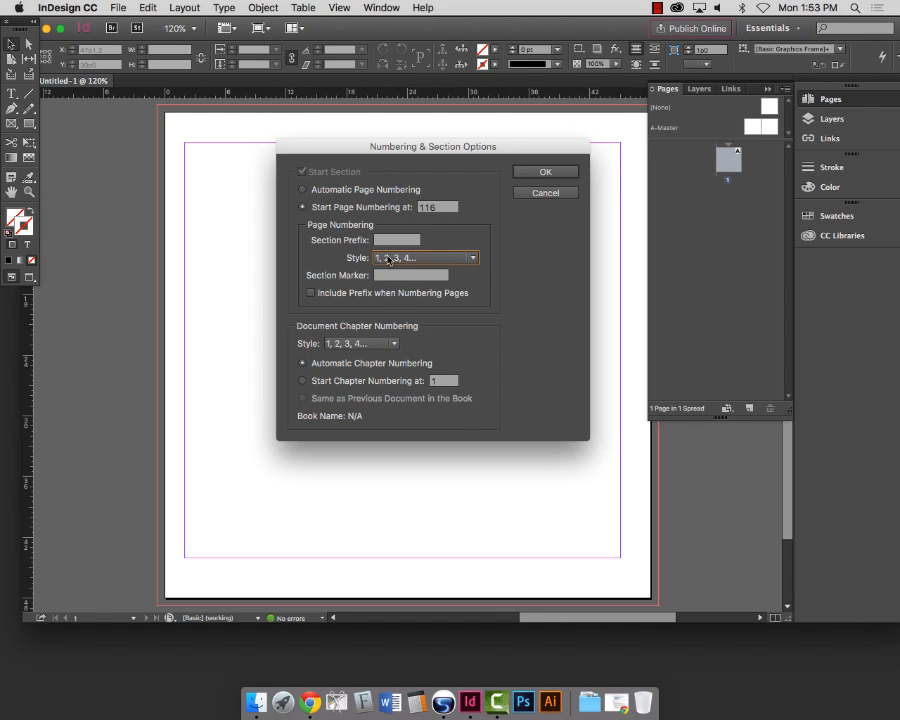
pyautogui.click(377, 344)
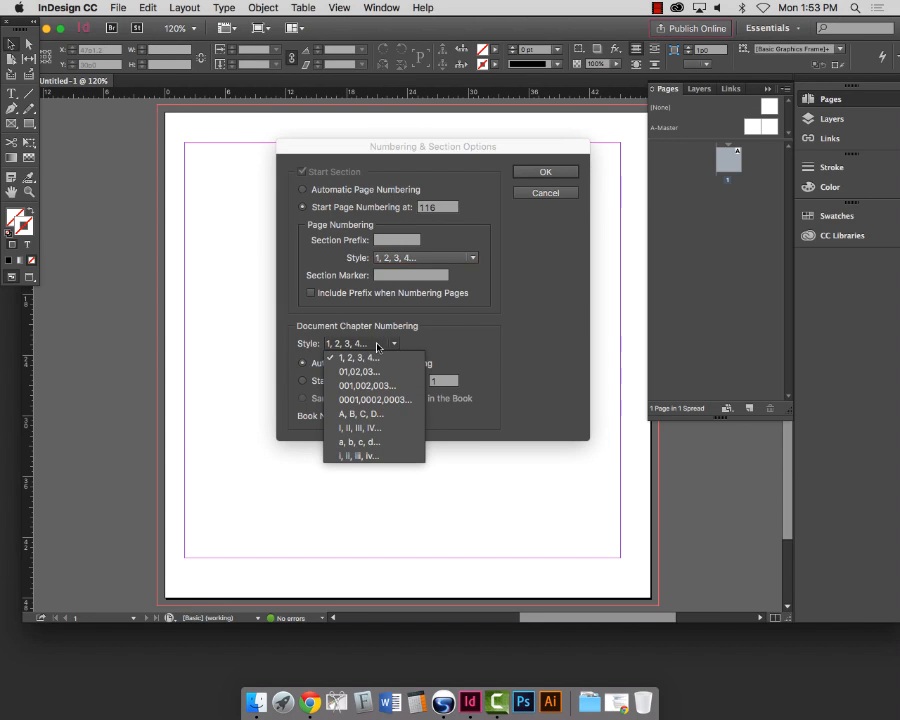
pyautogui.click(460, 345)
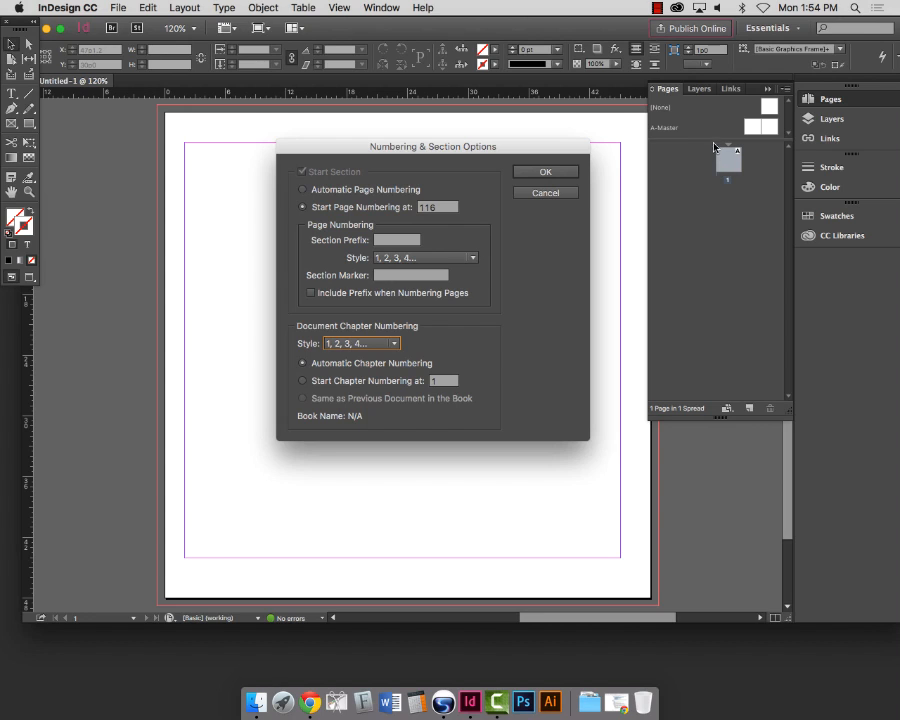
pyautogui.click(546, 173)
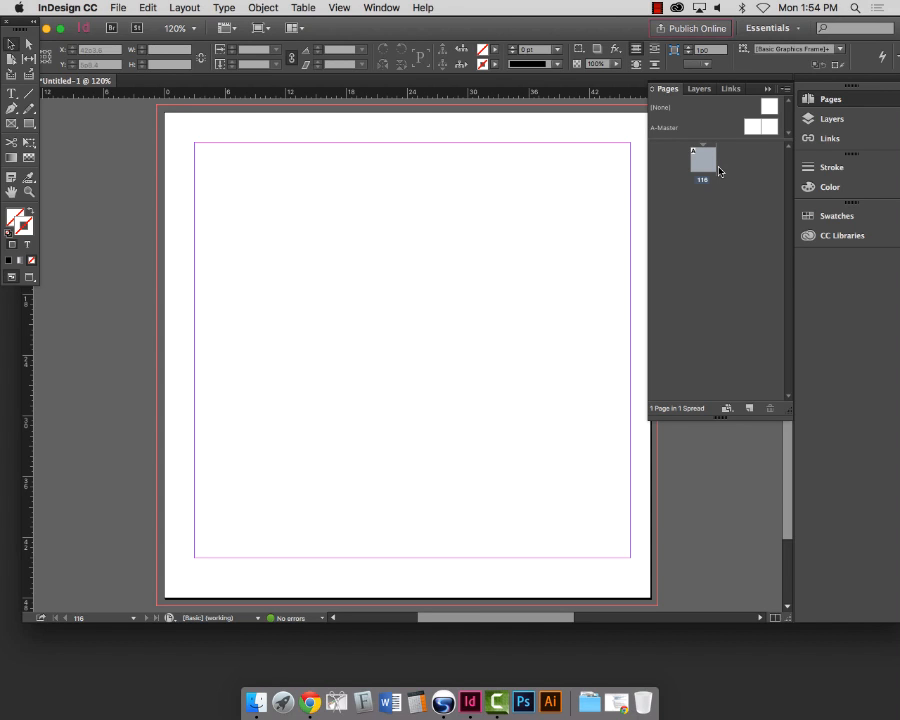
# Step: Zoom to show all of page 116 and enlarge the masters area of the Pages panel
pyautogui.press('super+1')
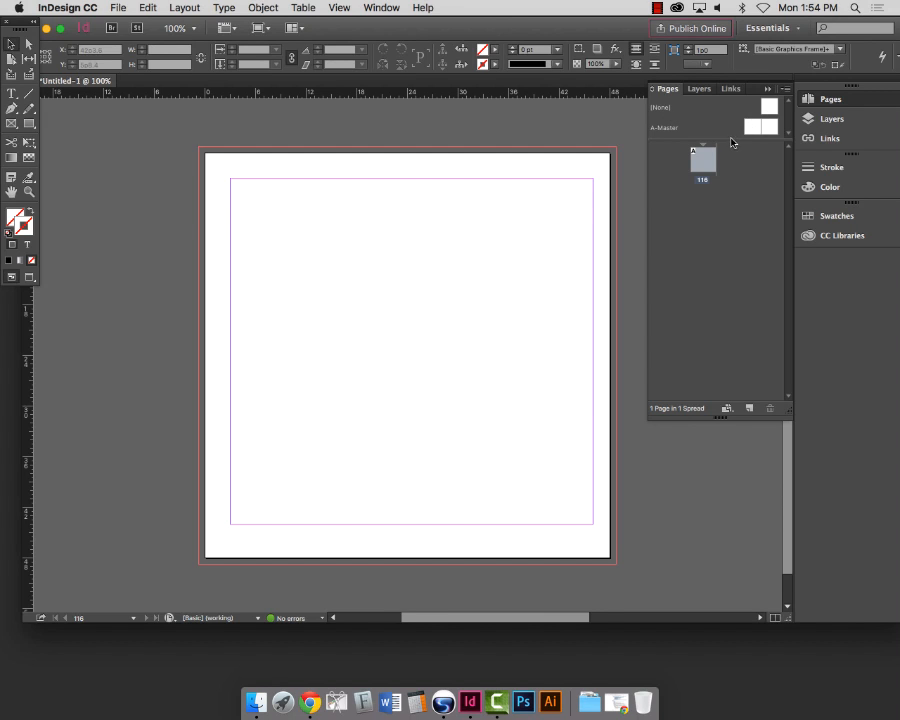
pyautogui.moveTo(731, 143); pyautogui.dragTo(734, 181)
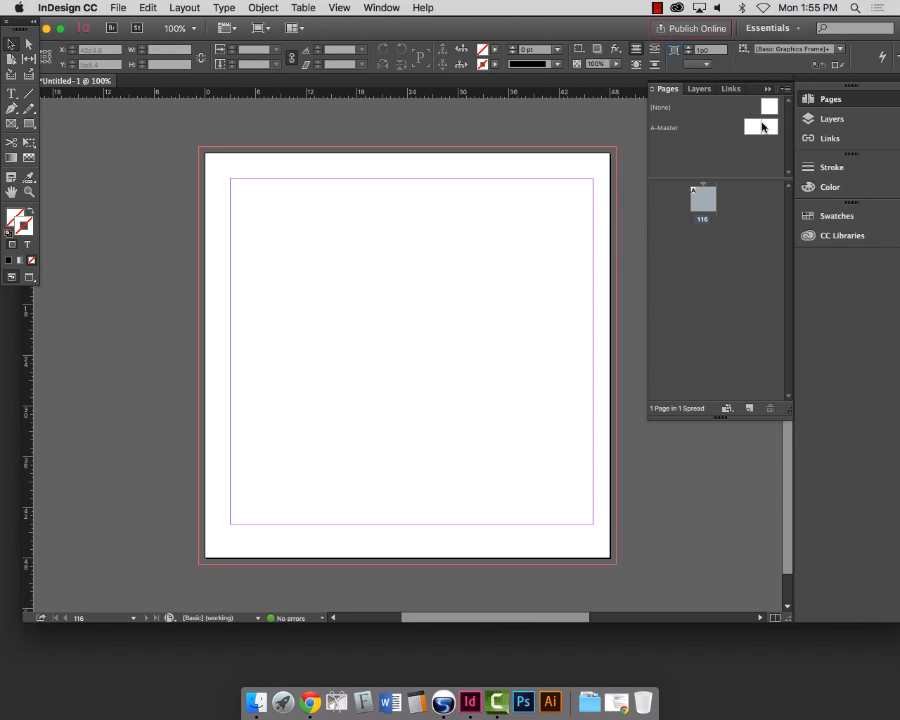
# Step: Add page 117 from the A-Master and bring up the A-Master spread for editing
pyautogui.moveTo(757, 125); pyautogui.dragTo(728, 203)
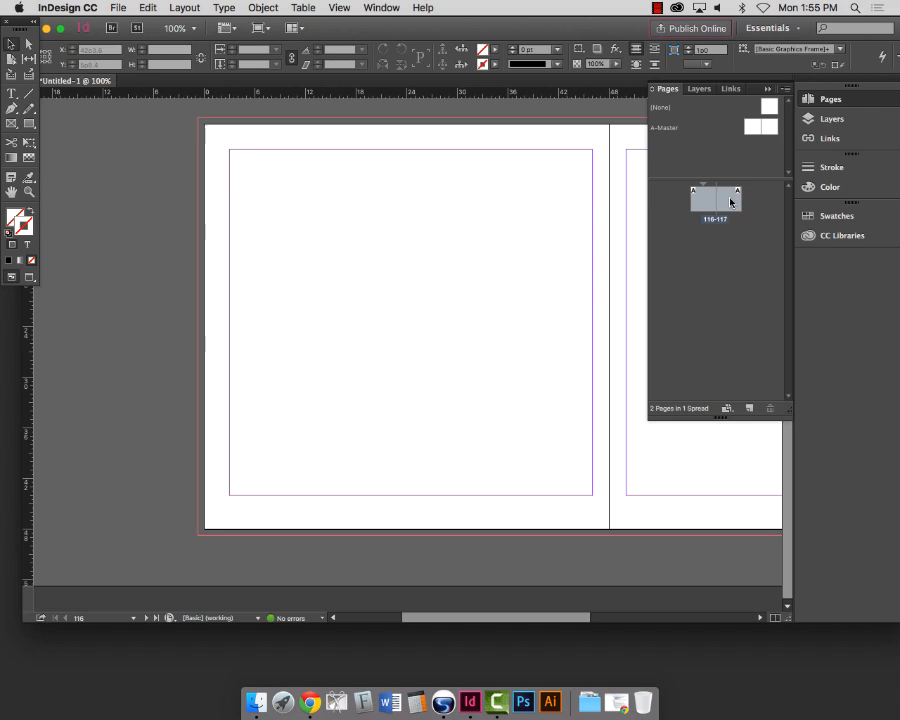
pyautogui.doubleClick(676, 130)
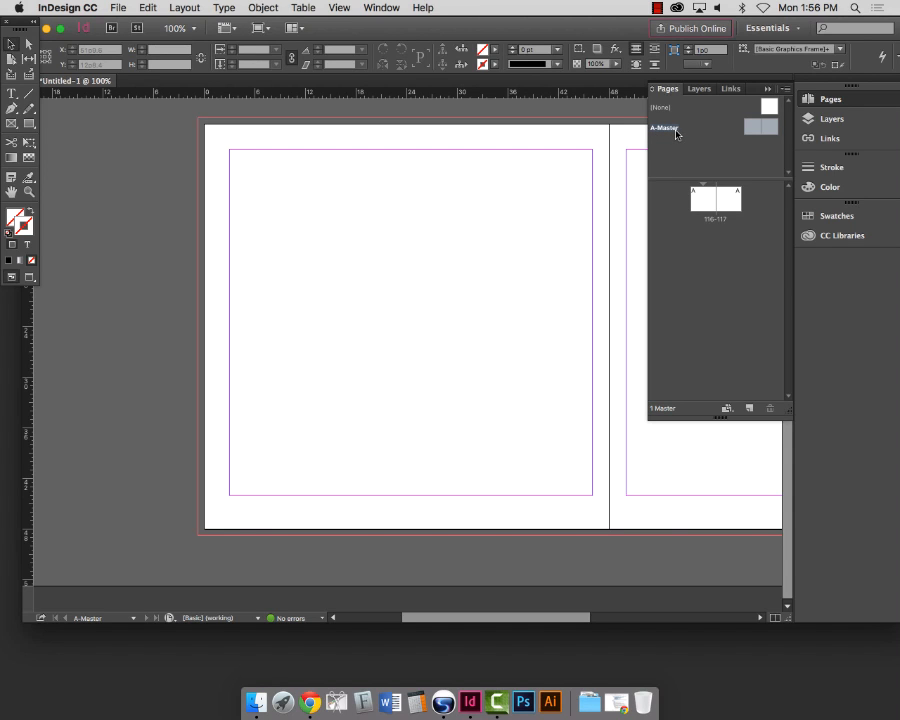
# Step: Show both A-Master pages centered at 75% zoom, with the Pages panel narrowed
pyautogui.doubleClick(752, 128)
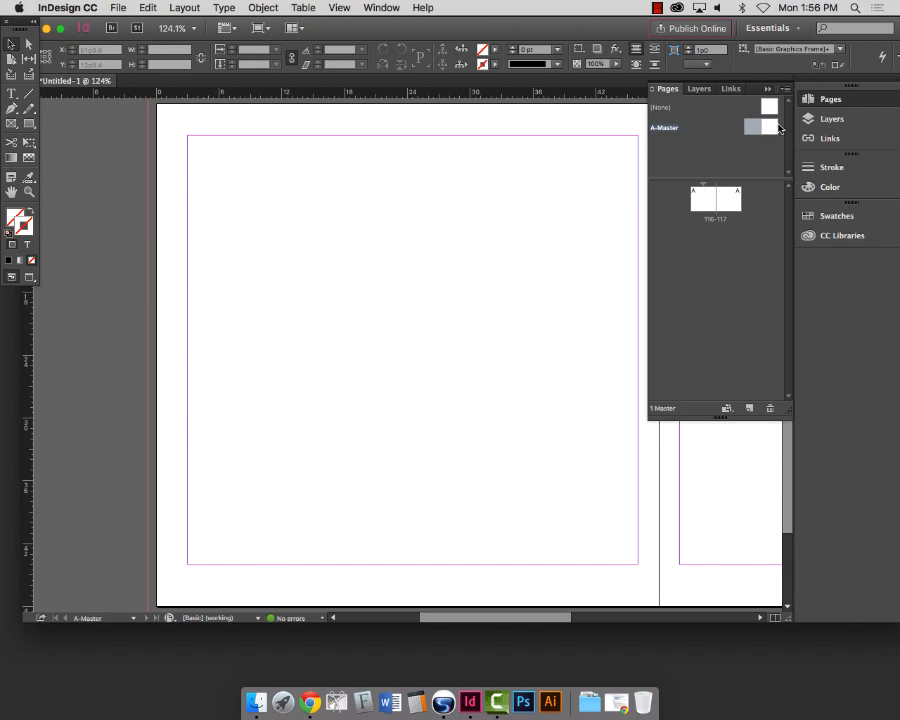
pyautogui.doubleClick(770, 128)
pyautogui.click(675, 130)
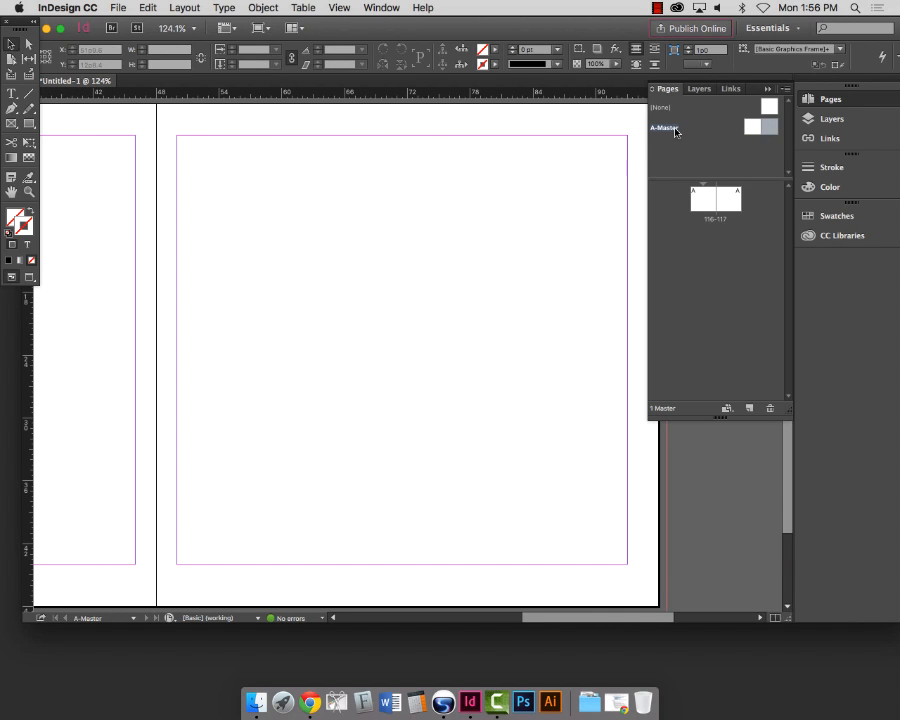
pyautogui.click(670, 130)
pyautogui.press('super+minus')
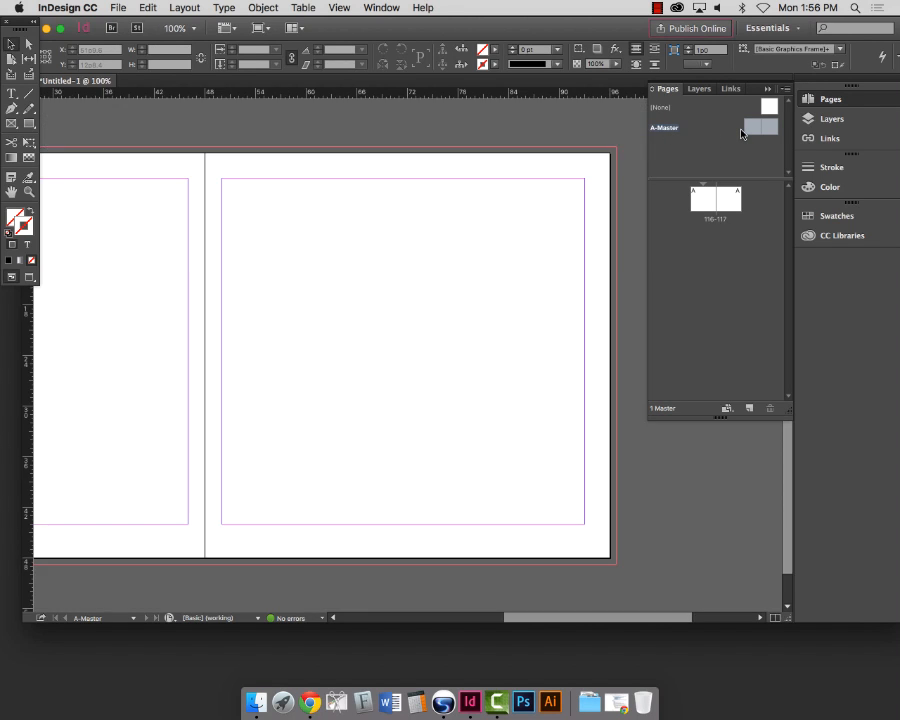
pyautogui.press('super+minus')
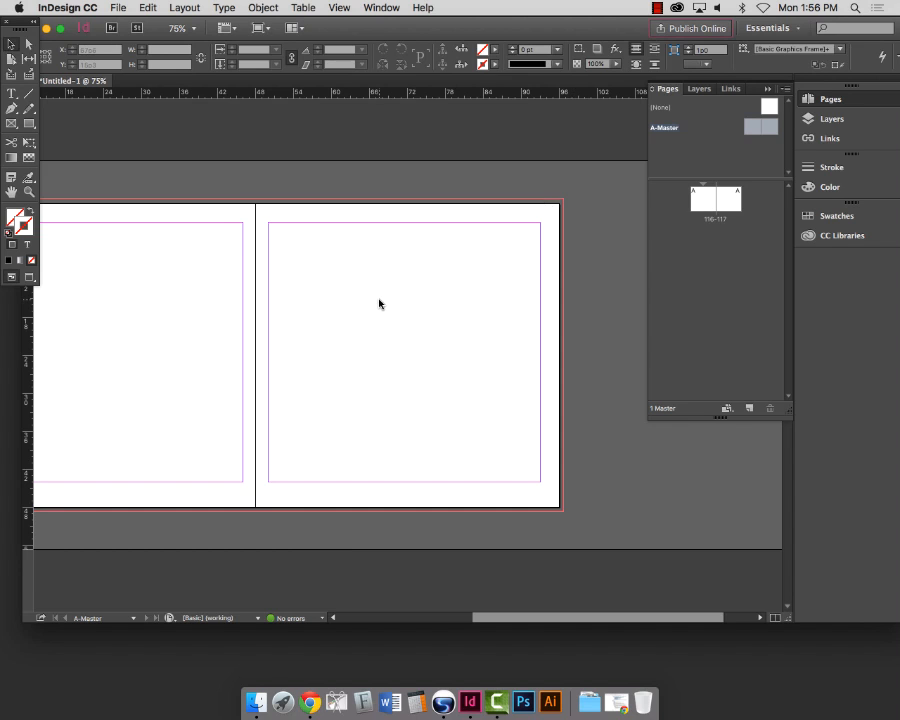
pyautogui.hscroll(-2, 380, 301)
pyautogui.hscroll(-5, 379, 303)
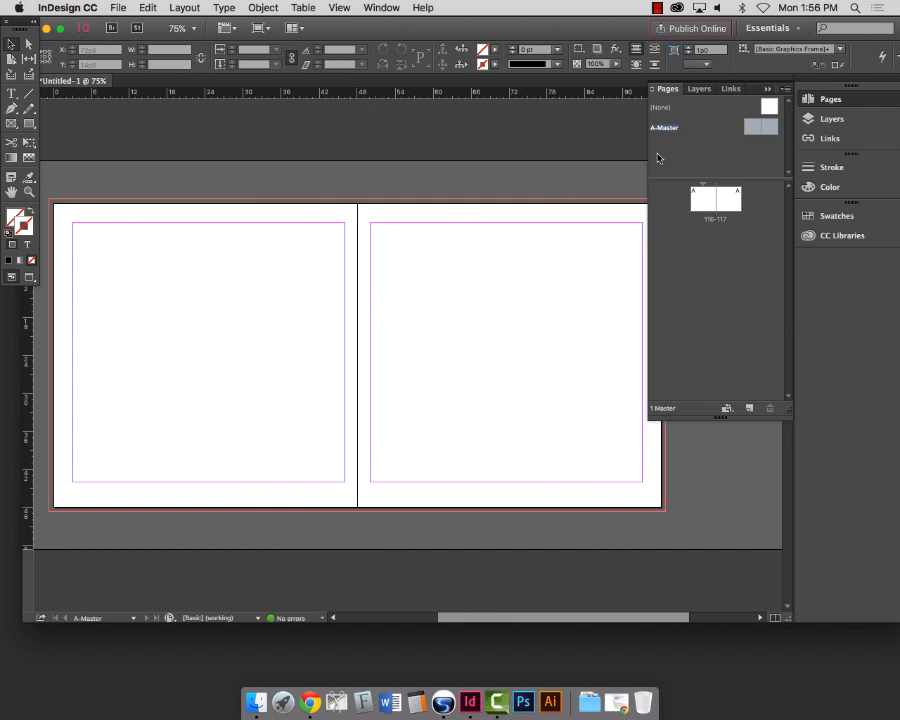
pyautogui.moveTo(642, 172); pyautogui.dragTo(726, 174)
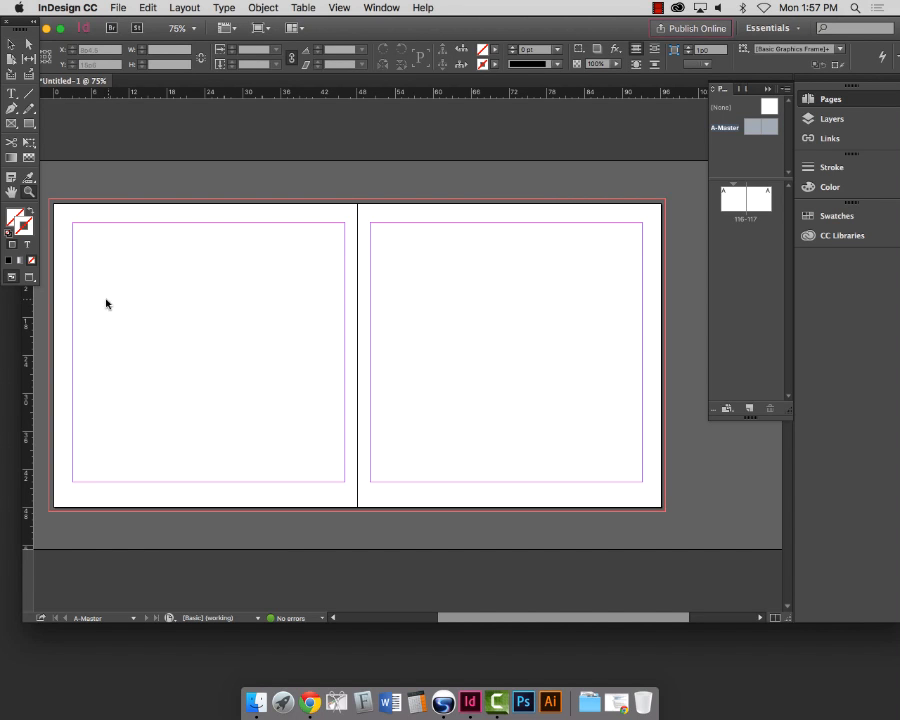
# Step: Try marquee-zooming on the left page's left edge, returning to the whole-page view each time
pyautogui.click(29, 191)
pyautogui.moveTo(111, 318); pyautogui.dragTo(305, 378)
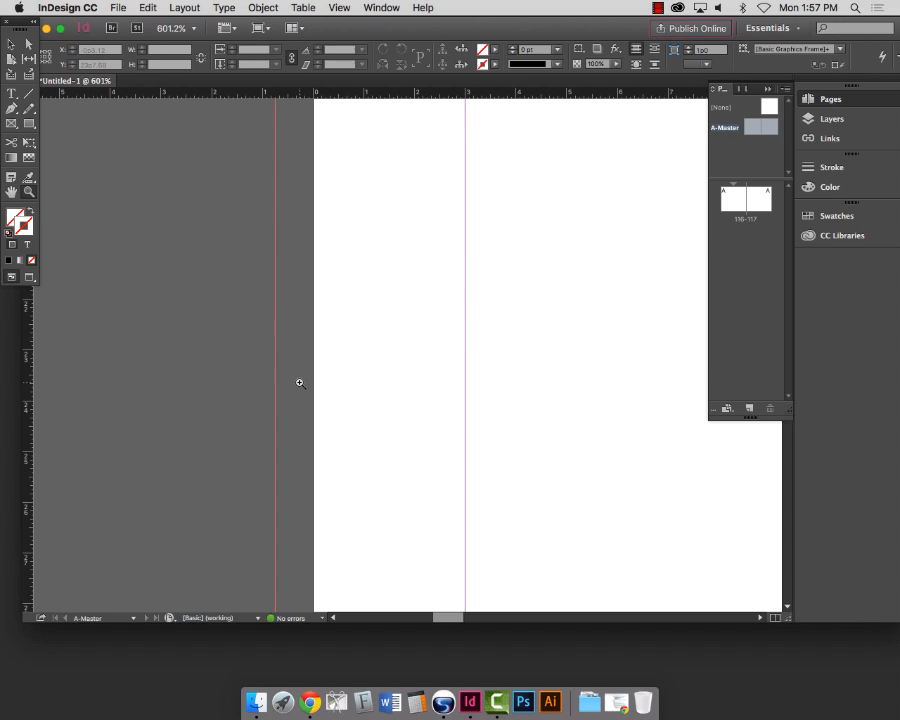
pyautogui.scroll(-5, 300, 383)
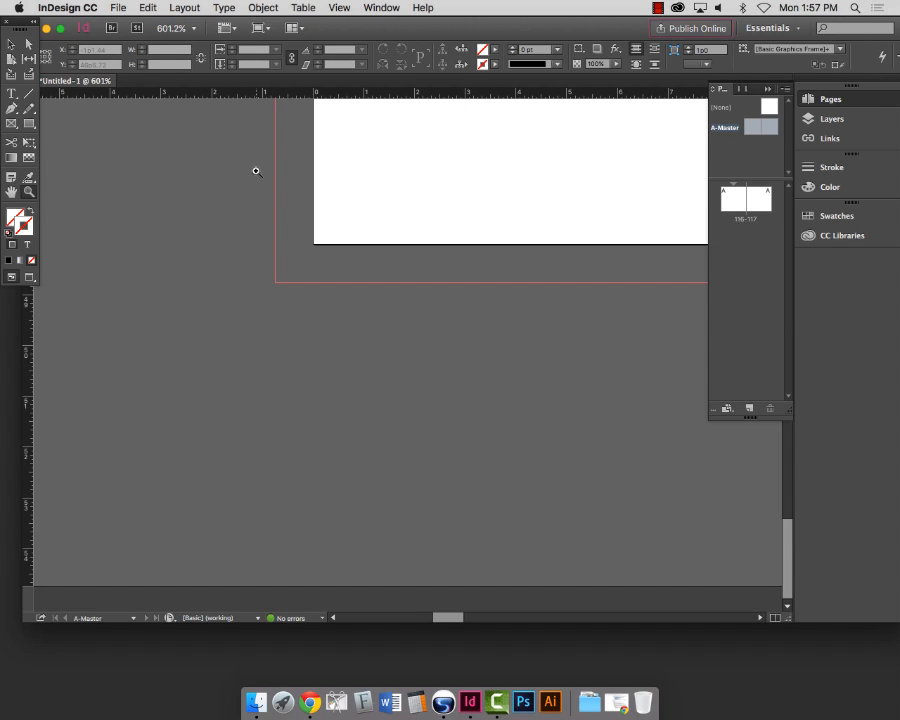
pyautogui.press('super+0')
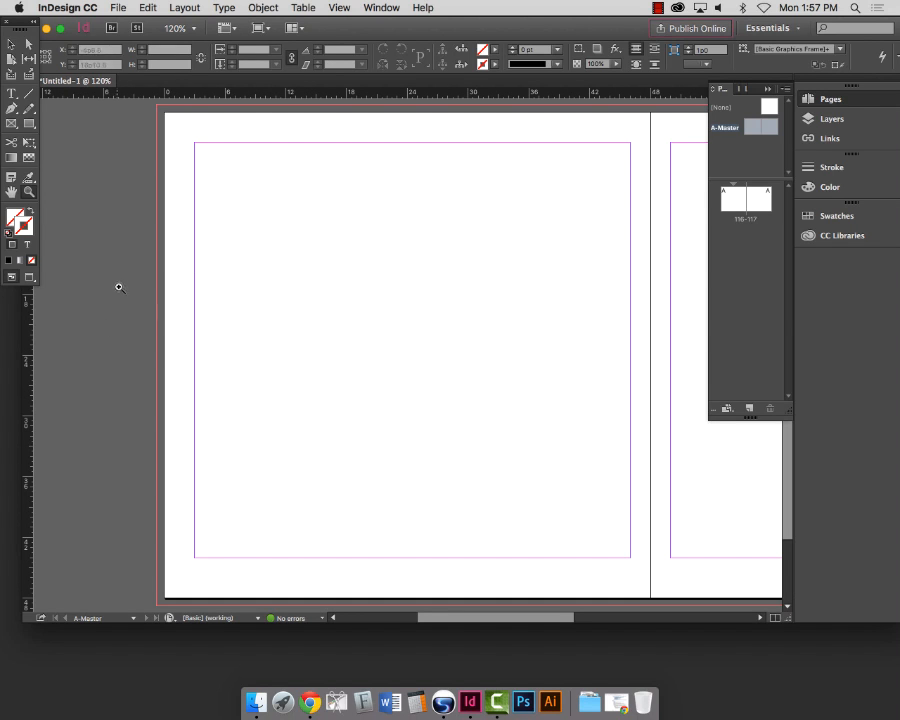
pyautogui.moveTo(118, 285); pyautogui.dragTo(259, 412)
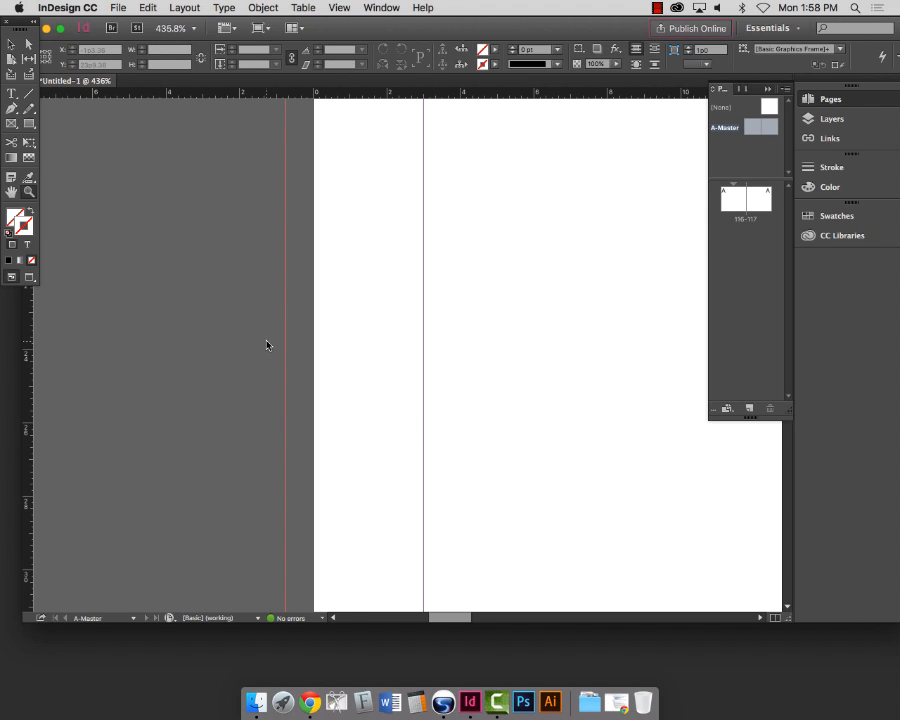
pyautogui.press('super+0')
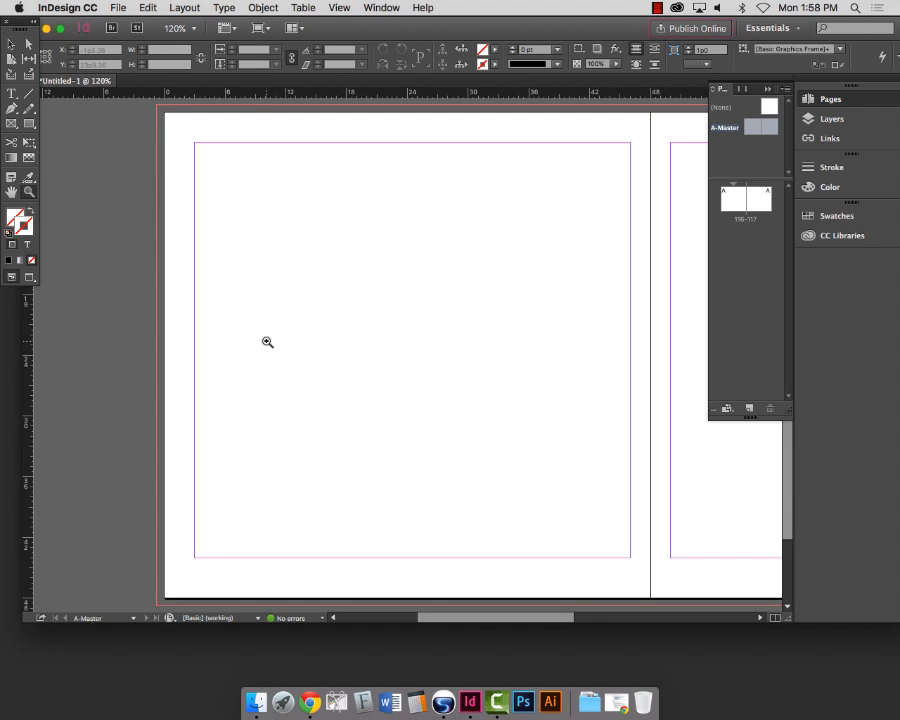
# Step: Magnify the left page's left edge to about 524% and choose the Type tool
pyautogui.click(184, 340)
pyautogui.click(406, 409)
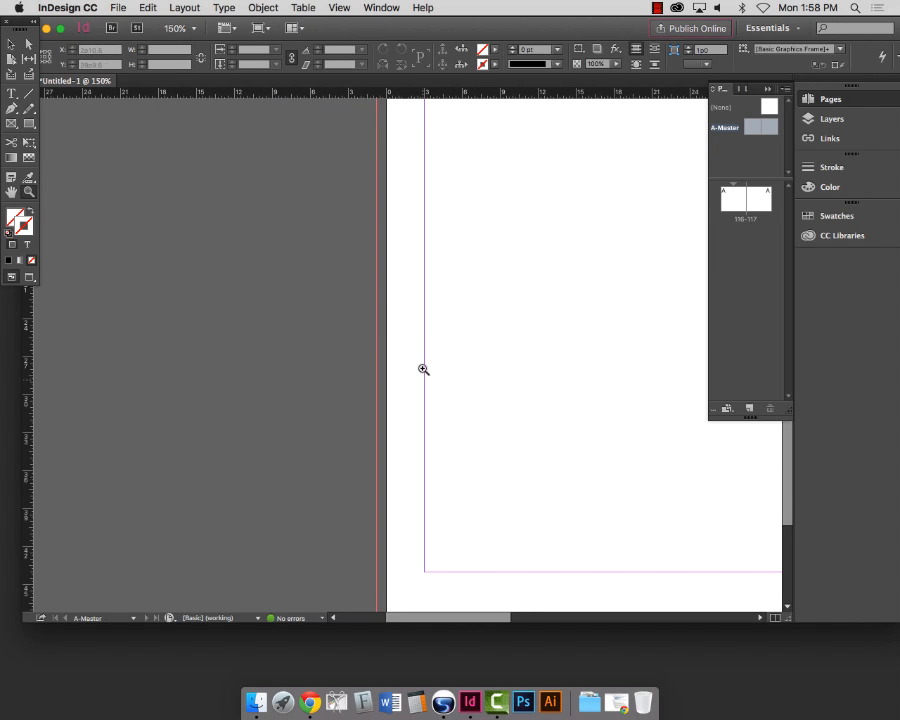
pyautogui.click(414, 315)
pyautogui.click(407, 331)
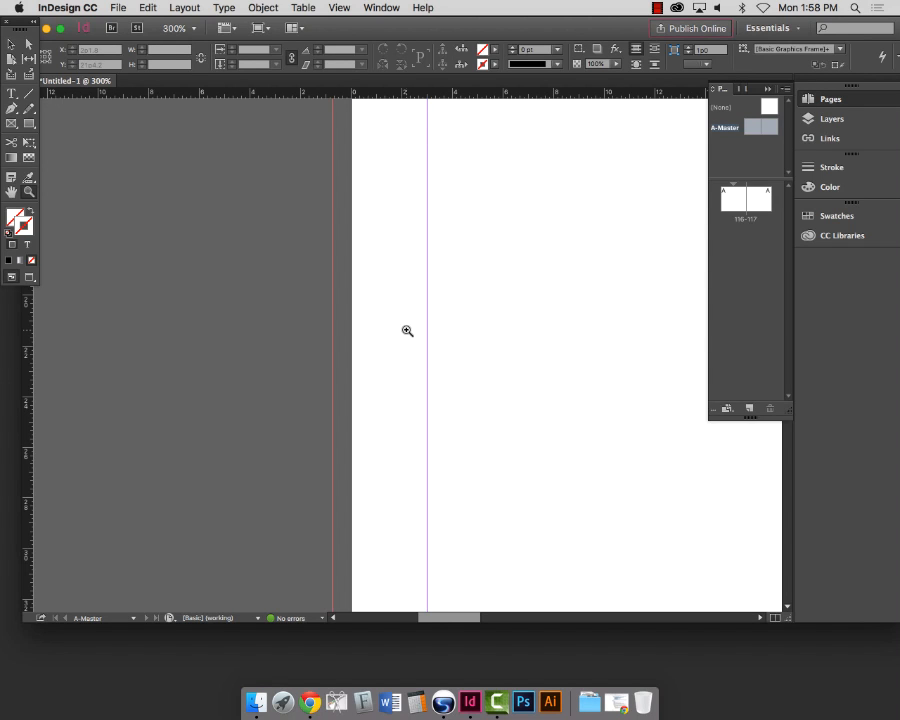
pyautogui.press('super+0')
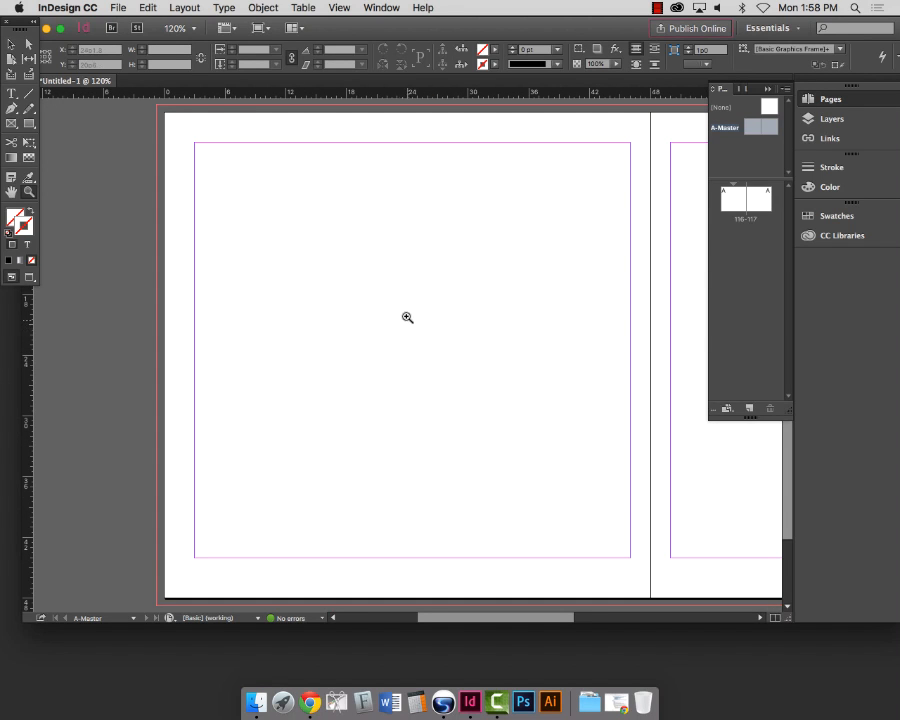
pyautogui.moveTo(110, 288); pyautogui.dragTo(247, 406)
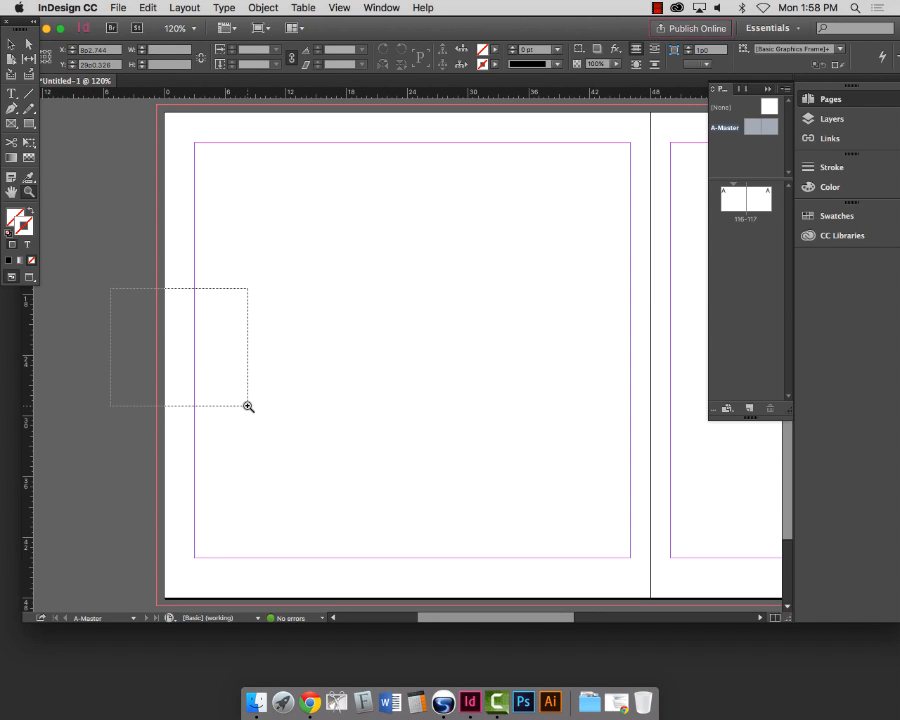
pyautogui.moveTo(248, 406); pyautogui.dragTo(247, 405)
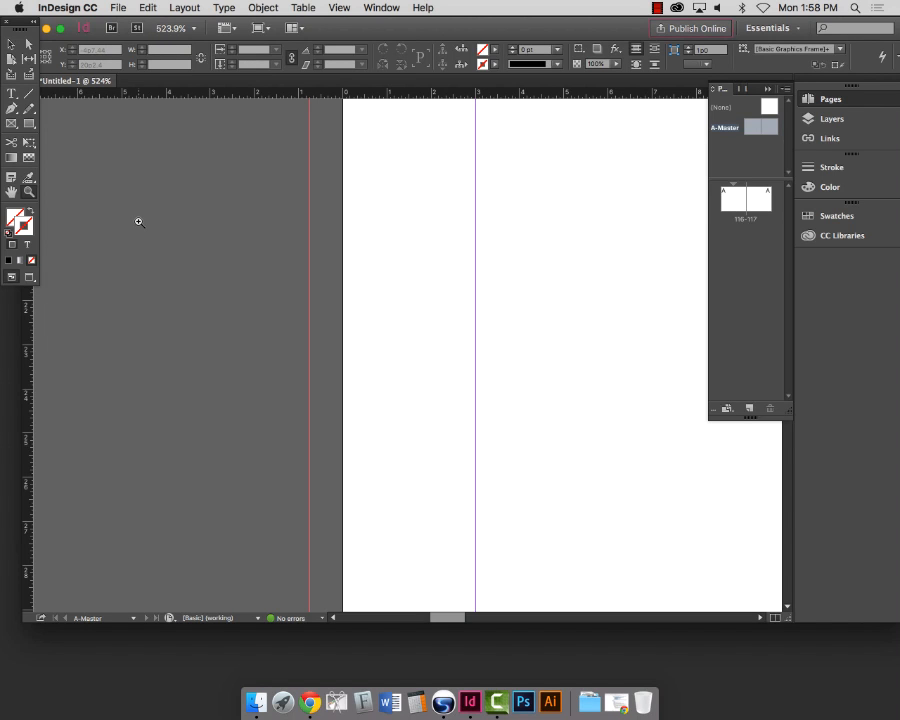
pyautogui.click(12, 95)
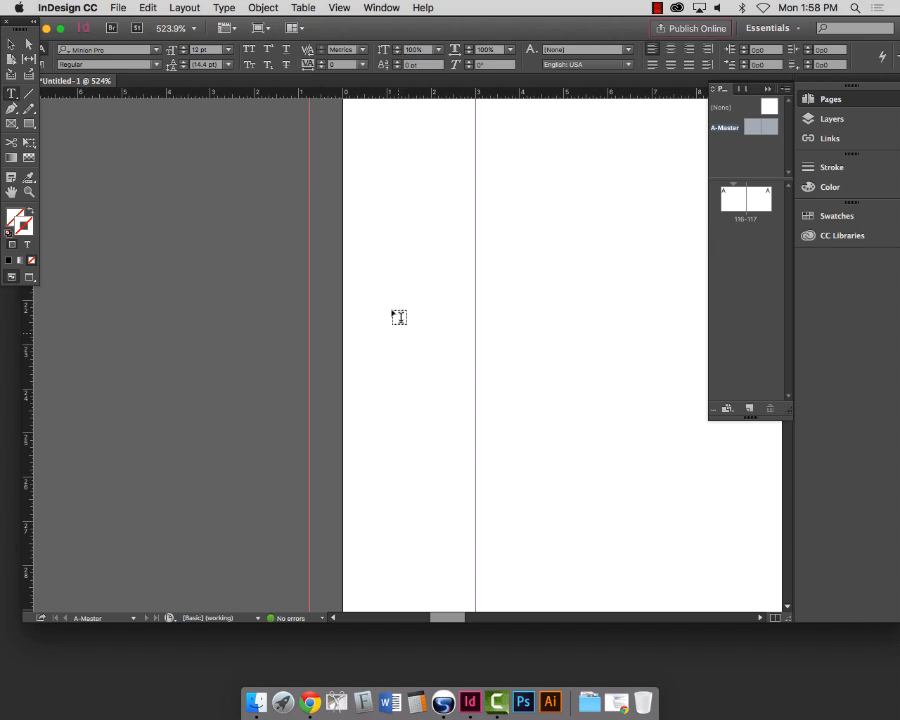
# Step: Draw a small text frame at the left page's edge and put the text cursor inside it
pyautogui.moveTo(370, 310); pyautogui.dragTo(449, 384)
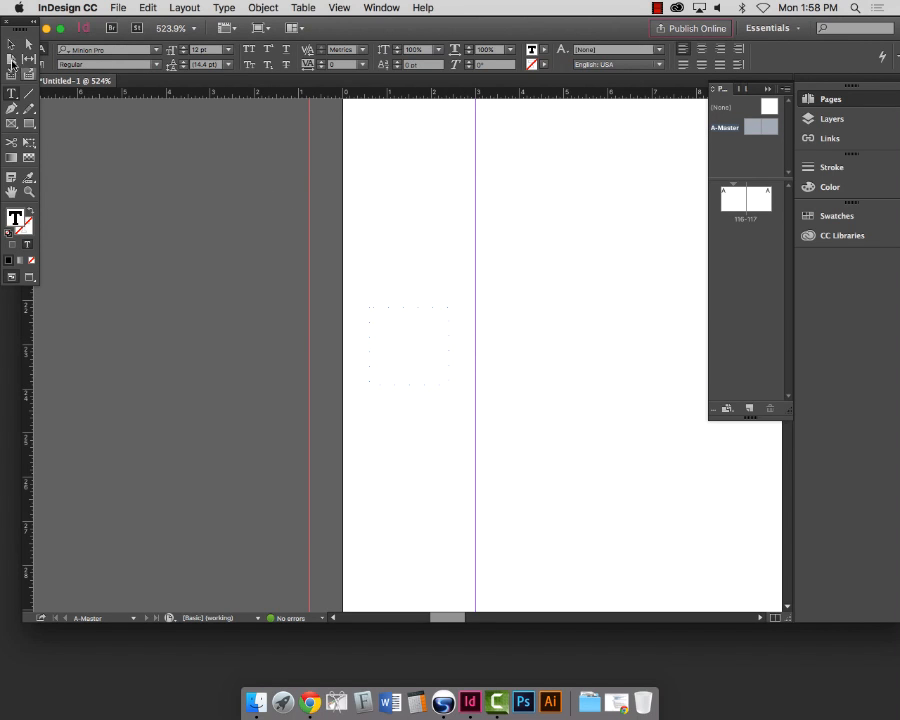
pyautogui.click(10, 44)
pyautogui.press('w')
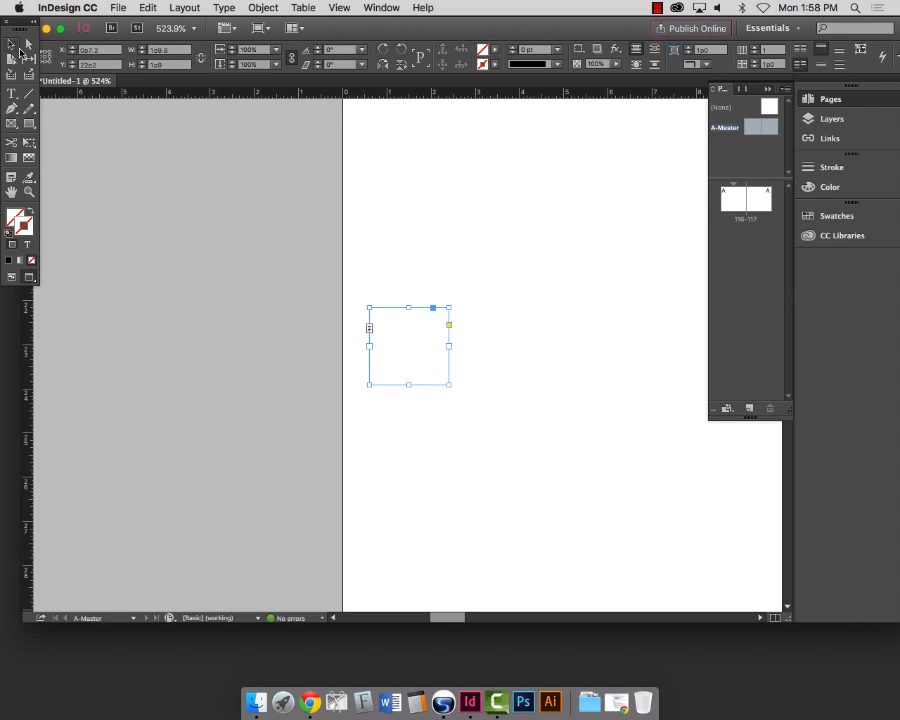
pyautogui.press('w')
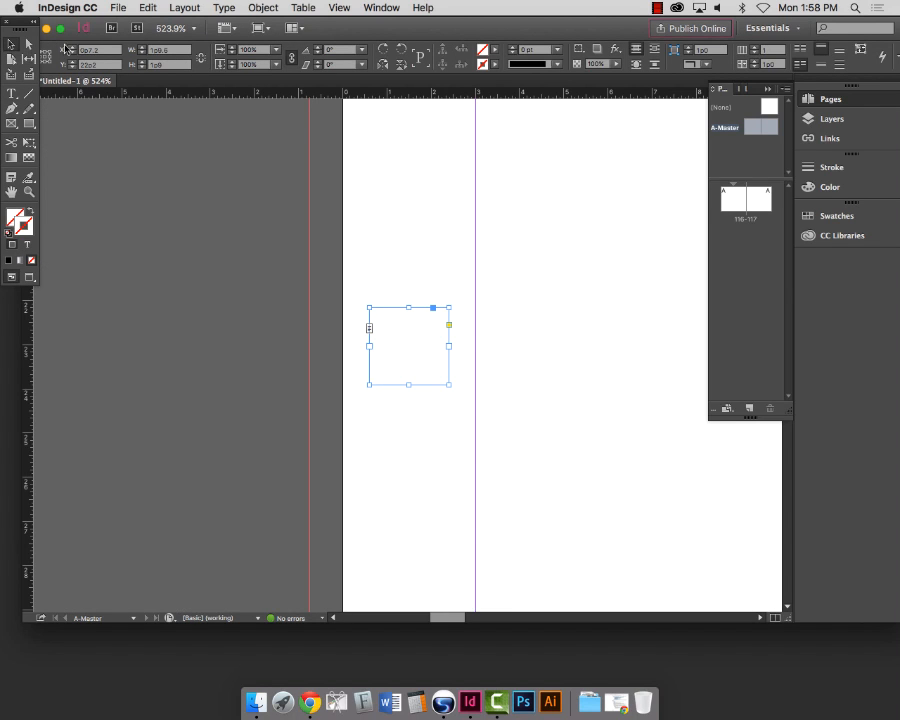
pyautogui.click(10, 94)
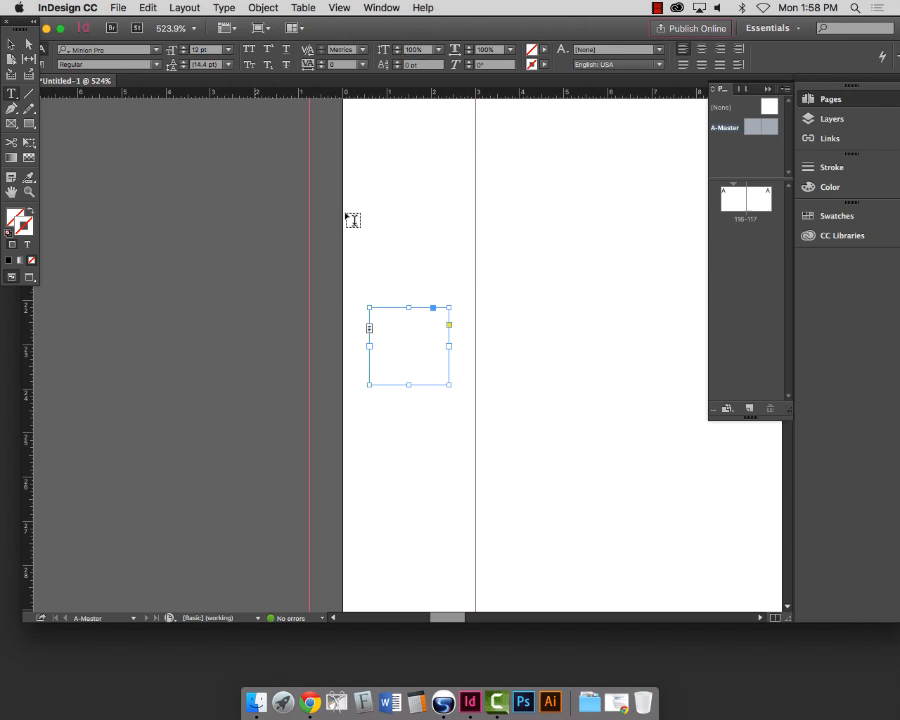
pyautogui.click(372, 331)
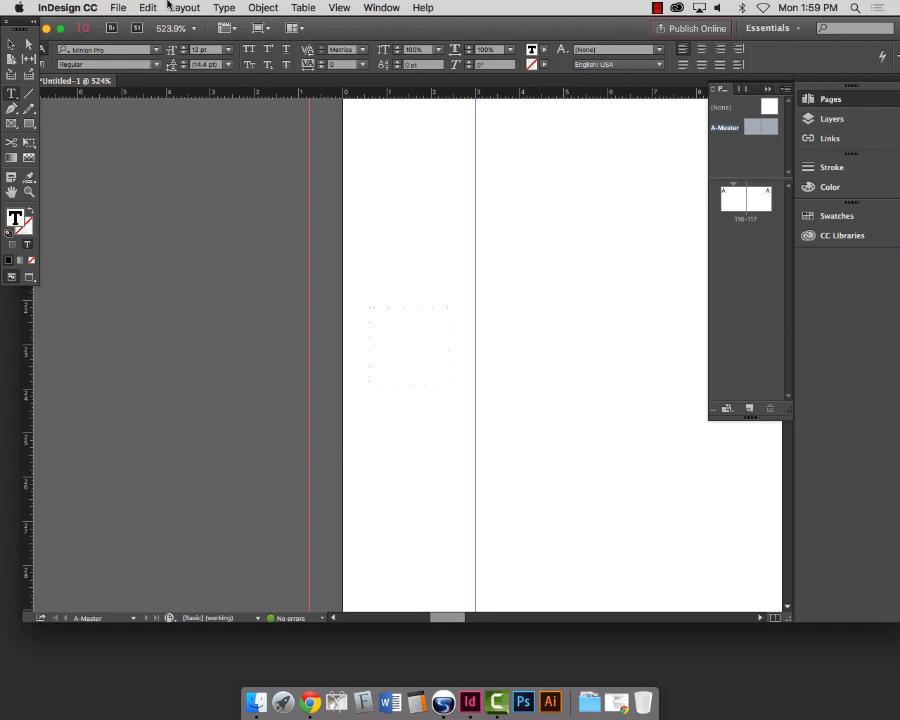
# Step: Insert the Current Page Number marker ('A') from Type > Insert Special Character > Markers
pyautogui.click(221, 8)
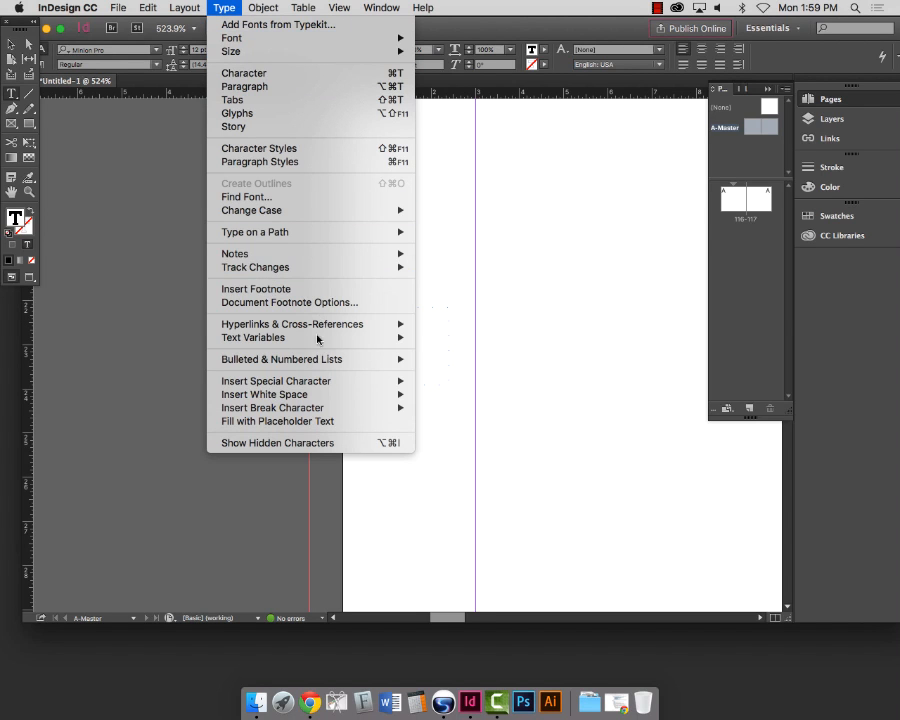
pyautogui.moveTo(318, 389)
pyautogui.moveTo(316, 411)
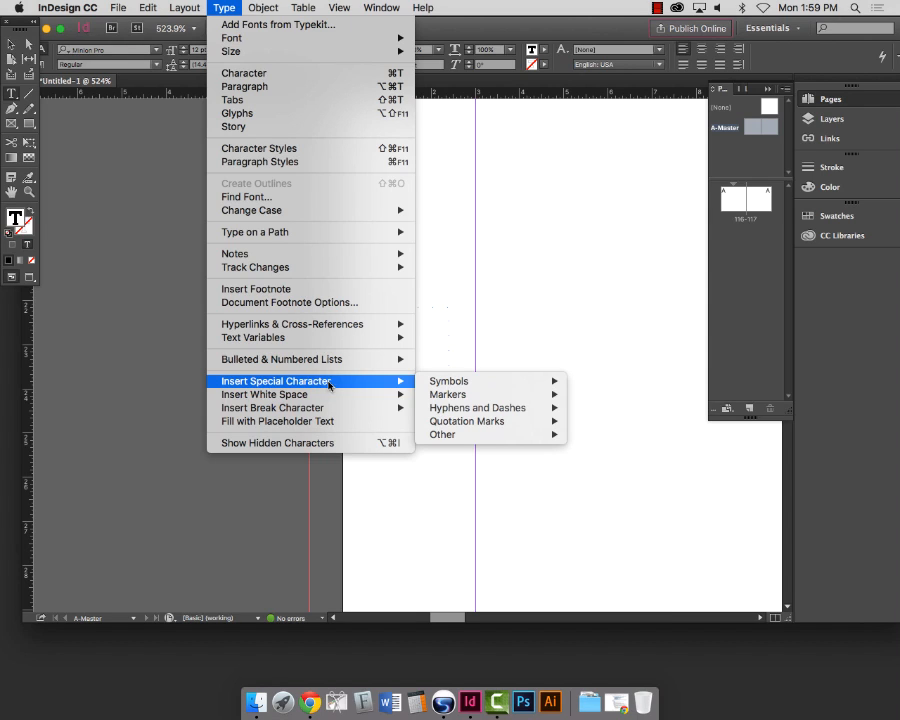
pyautogui.moveTo(441, 388)
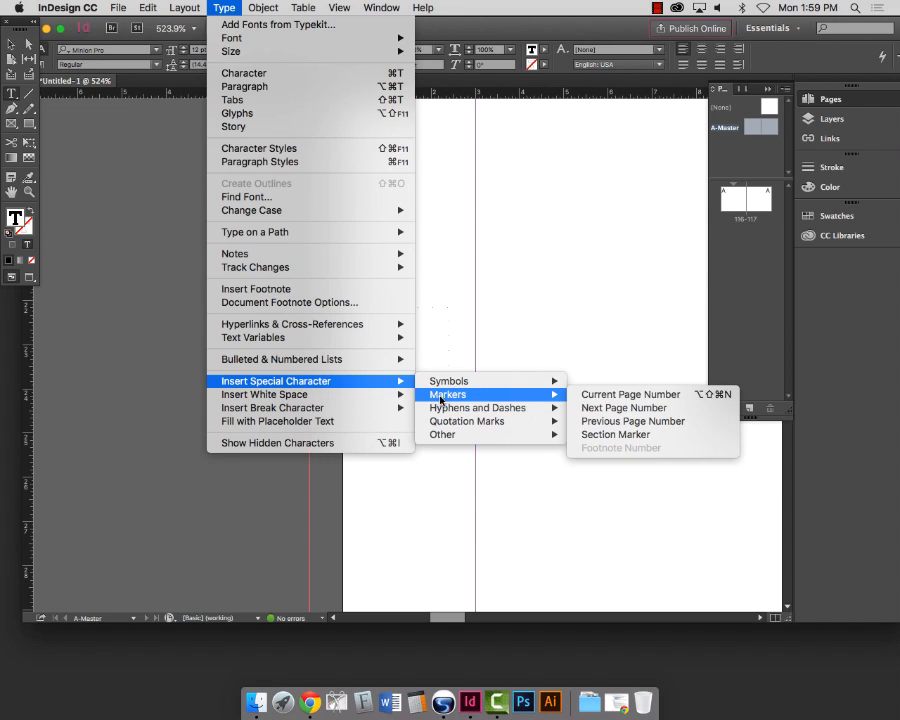
pyautogui.click(679, 396)
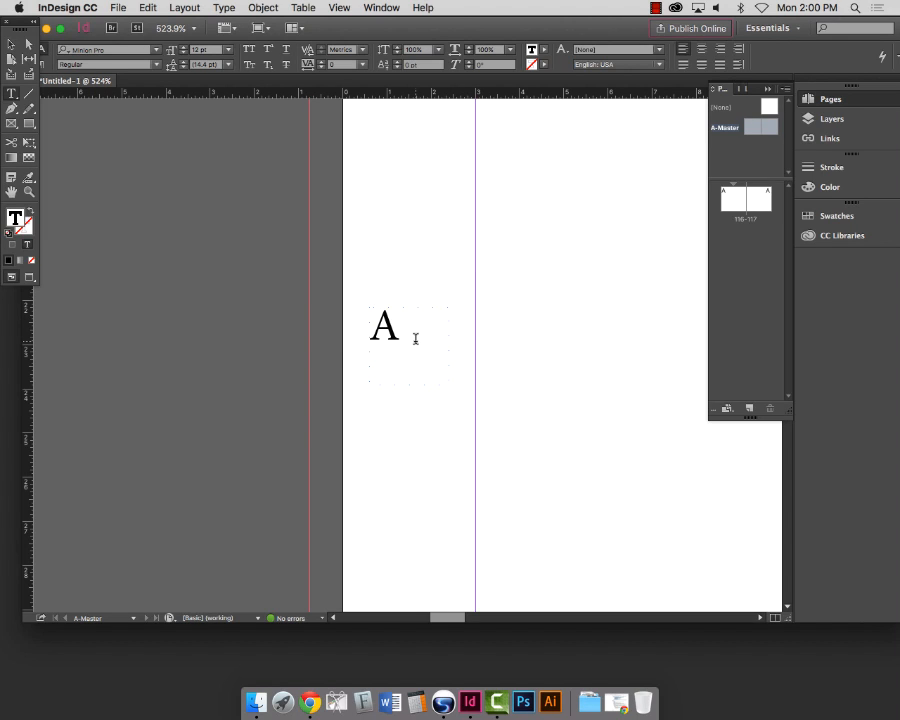
pyautogui.moveTo(433, 330); pyautogui.dragTo(369, 335)
pyautogui.click(419, 308)
pyautogui.press('BackSpace')
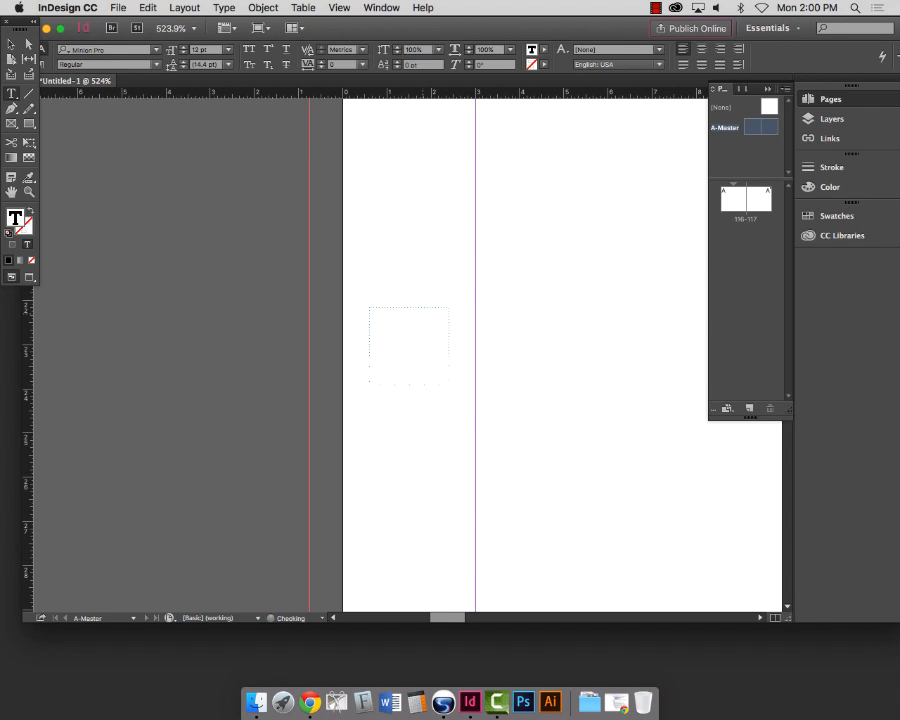
pyautogui.write('A')
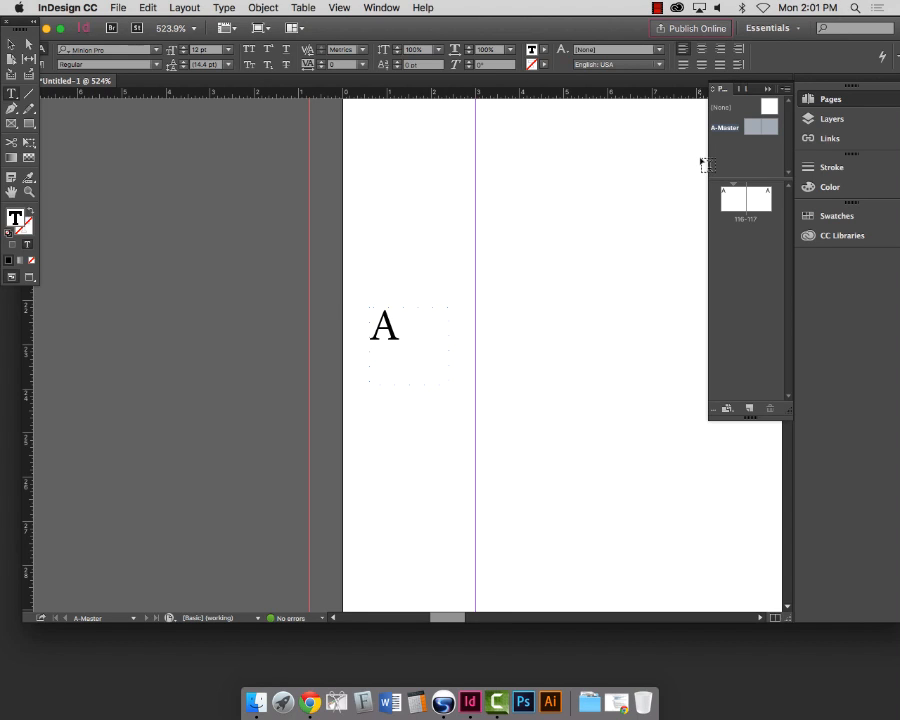
pyautogui.hscroll(5, 703, 163)
pyautogui.press('super+0')
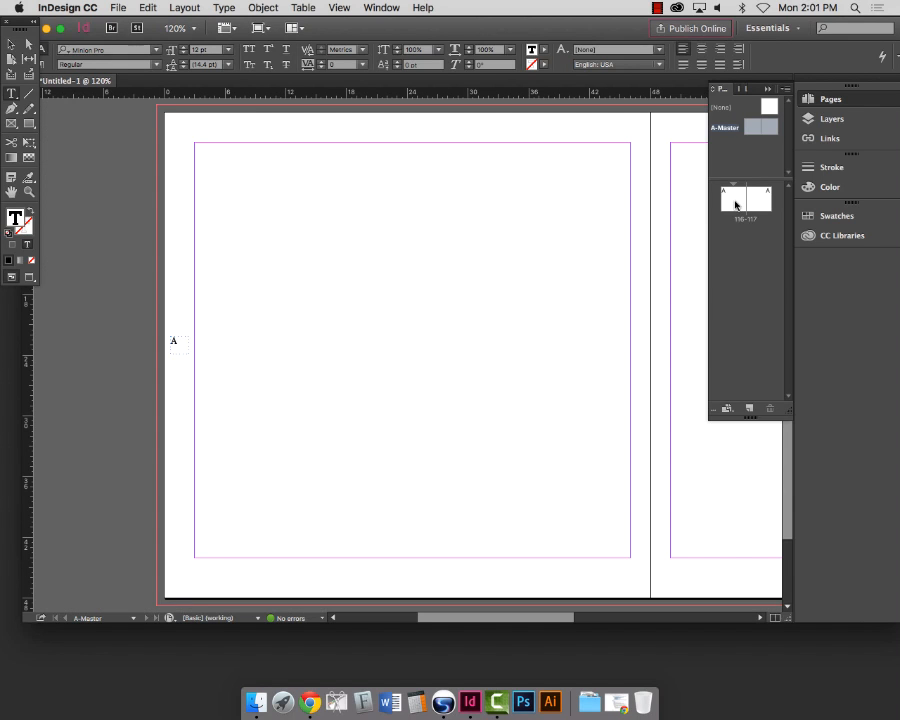
pyautogui.doubleClick(731, 197)
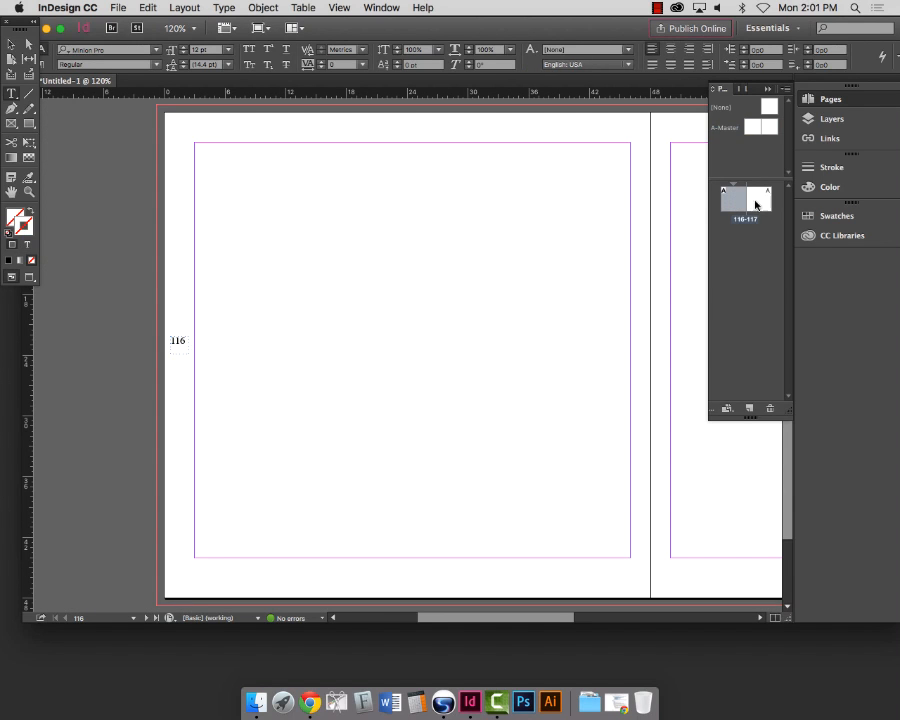
pyautogui.doubleClick(727, 130)
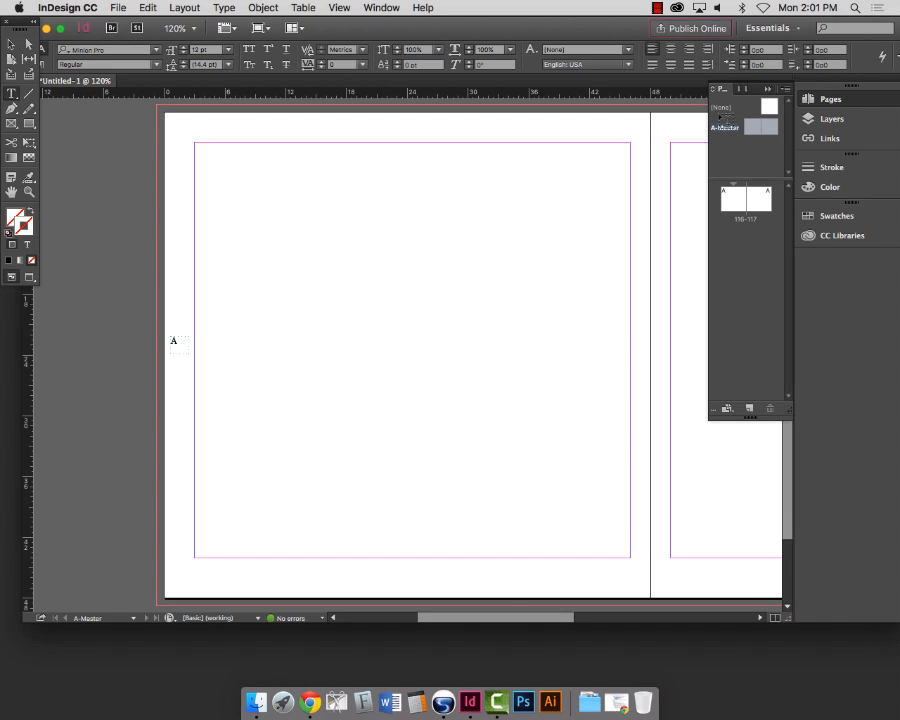
# Step: Zoom in on the A marker frame, select it, and delete it
pyautogui.click(27, 195)
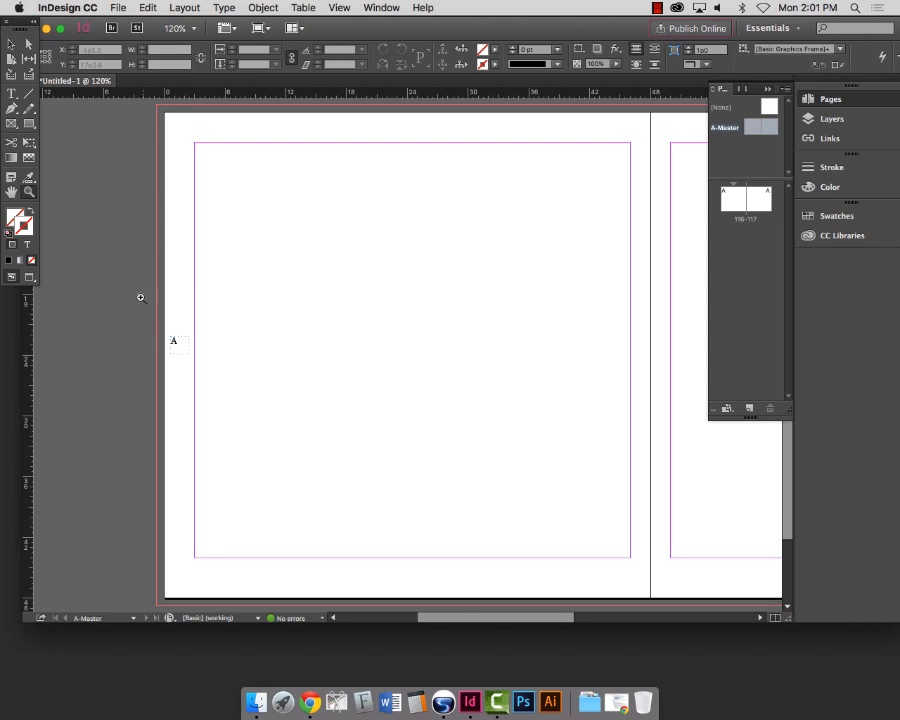
pyautogui.moveTo(140, 296); pyautogui.dragTo(228, 398)
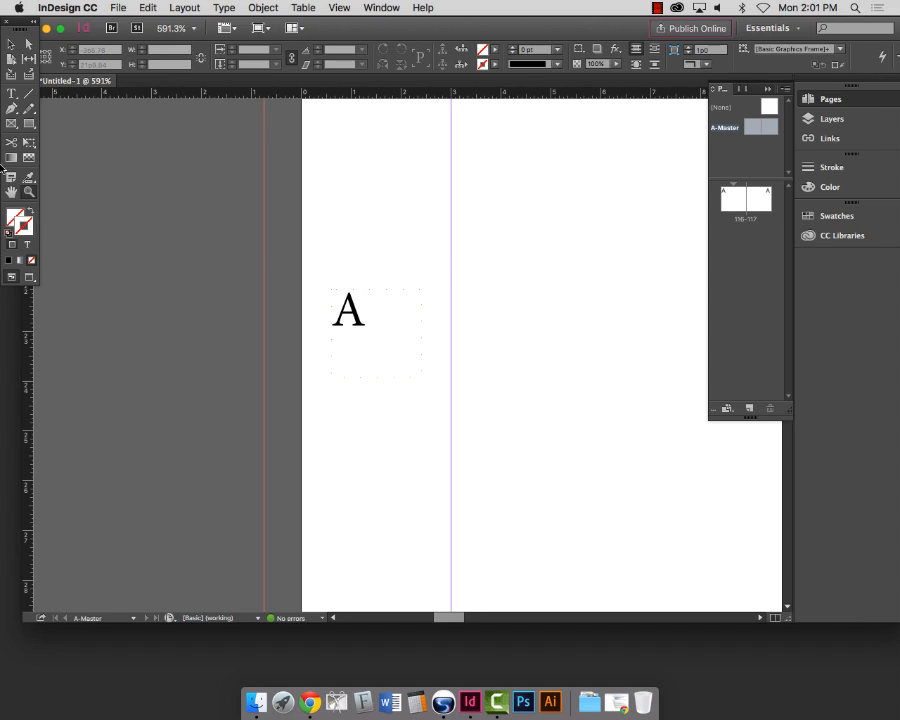
pyautogui.click(10, 44)
pyautogui.moveTo(384, 237); pyautogui.dragTo(400, 448)
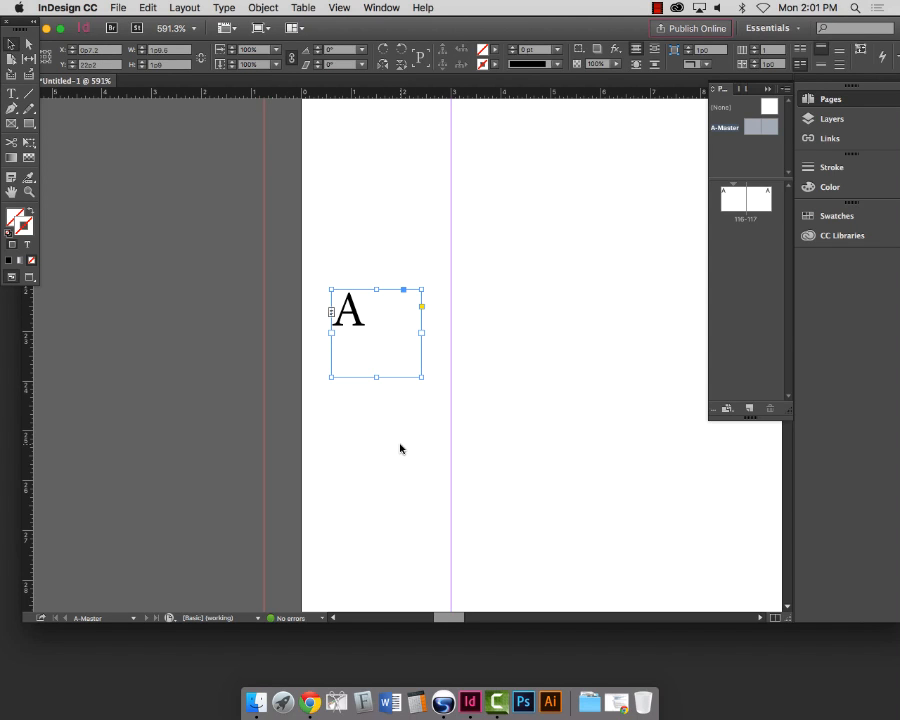
pyautogui.press('Delete')
# Step: Fit the page in view, then zoom back in on the page's left edge
pyautogui.press('super+0')
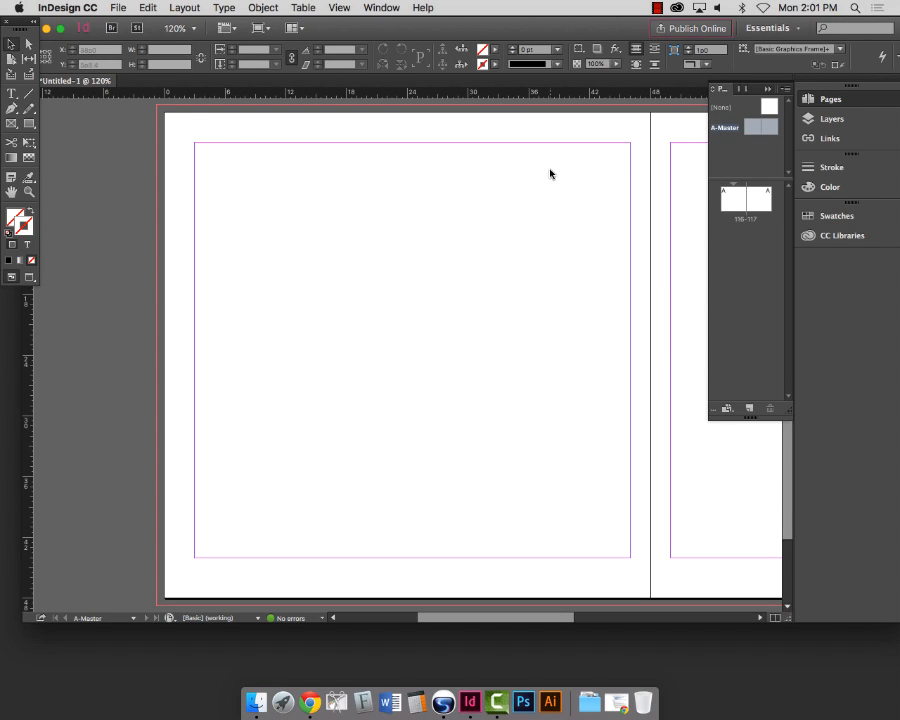
pyautogui.click(28, 192)
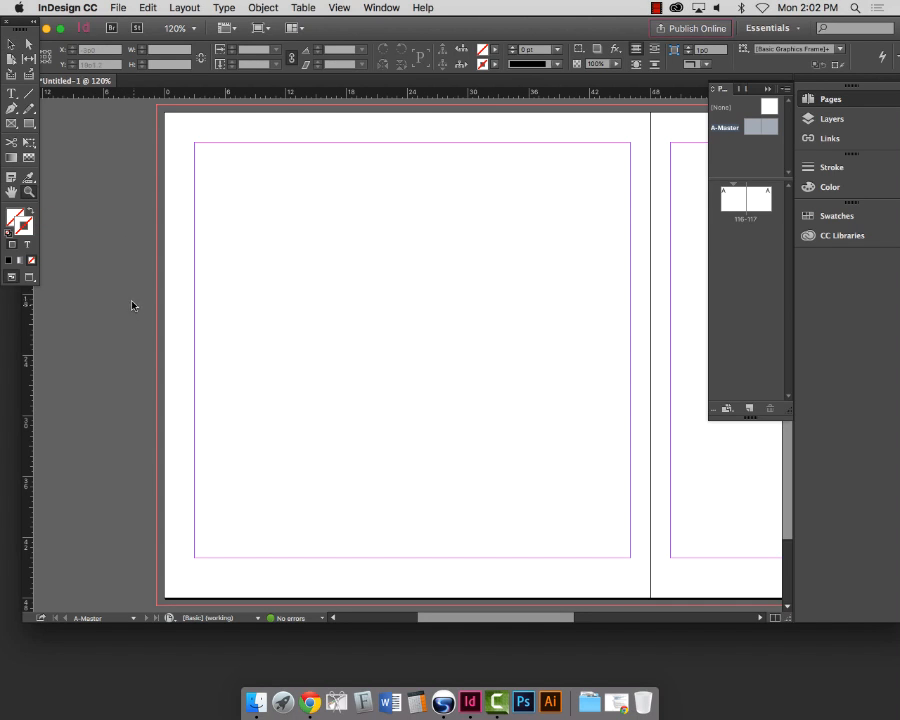
pyautogui.moveTo(123, 297); pyautogui.dragTo(236, 374)
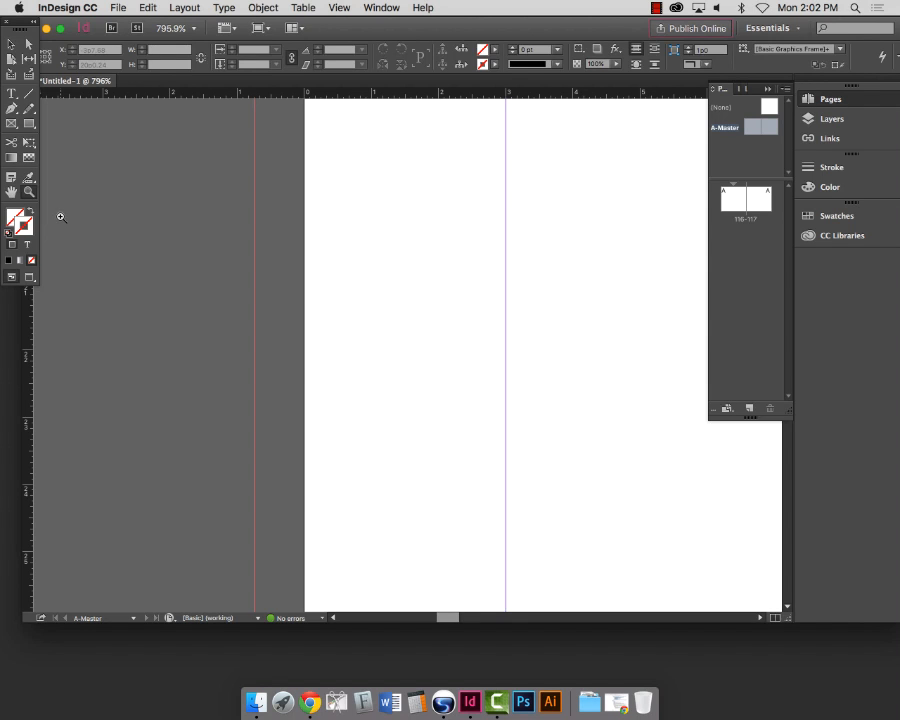
# Step: Draw a new text frame near the left edge of the left master page
pyautogui.press('t')
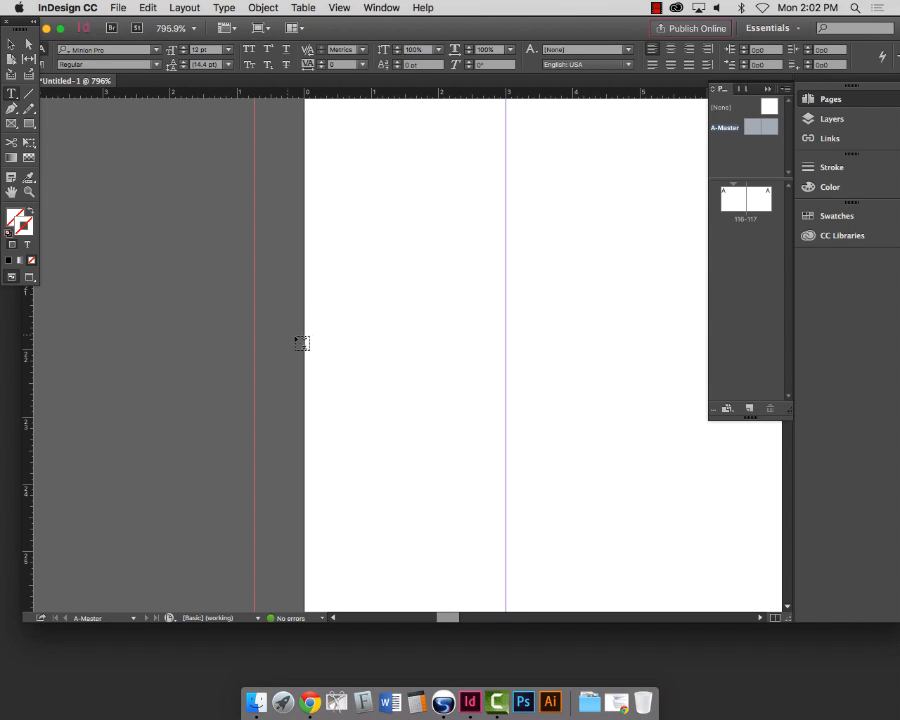
pyautogui.moveTo(331, 329); pyautogui.dragTo(451, 433)
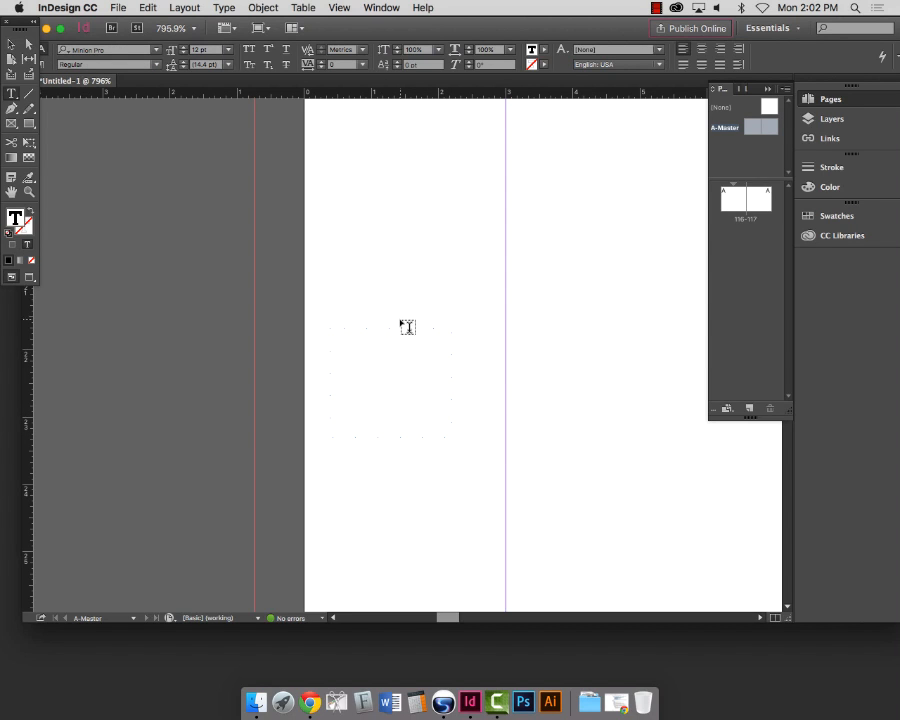
pyautogui.scroll(-5, 404, 324)
pyautogui.scroll(3, 405, 325)
pyautogui.scroll(-15, 361, 256)
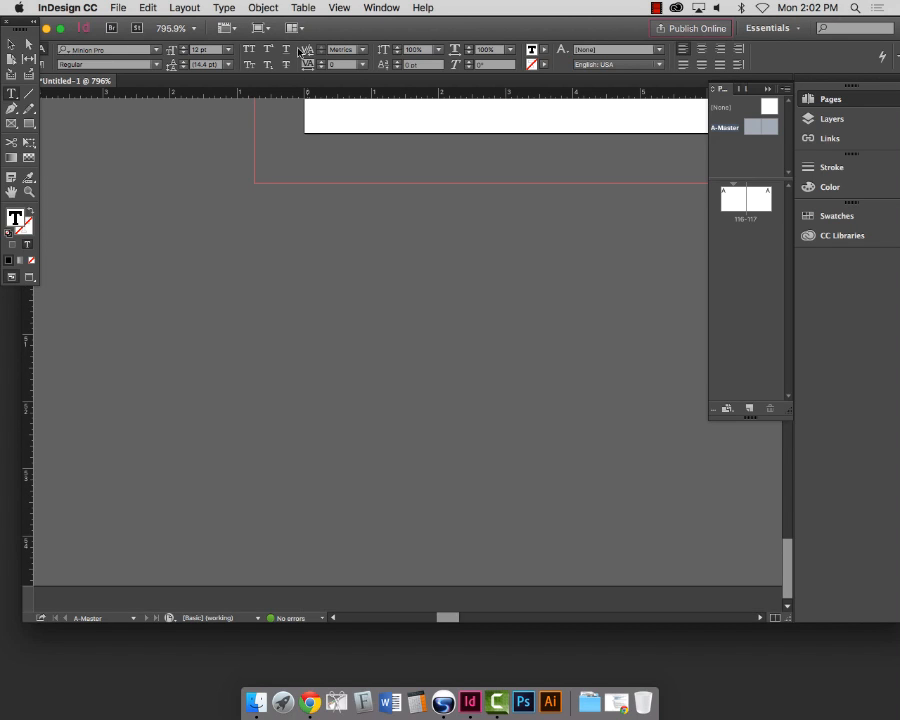
pyautogui.scroll(10, 328, 226)
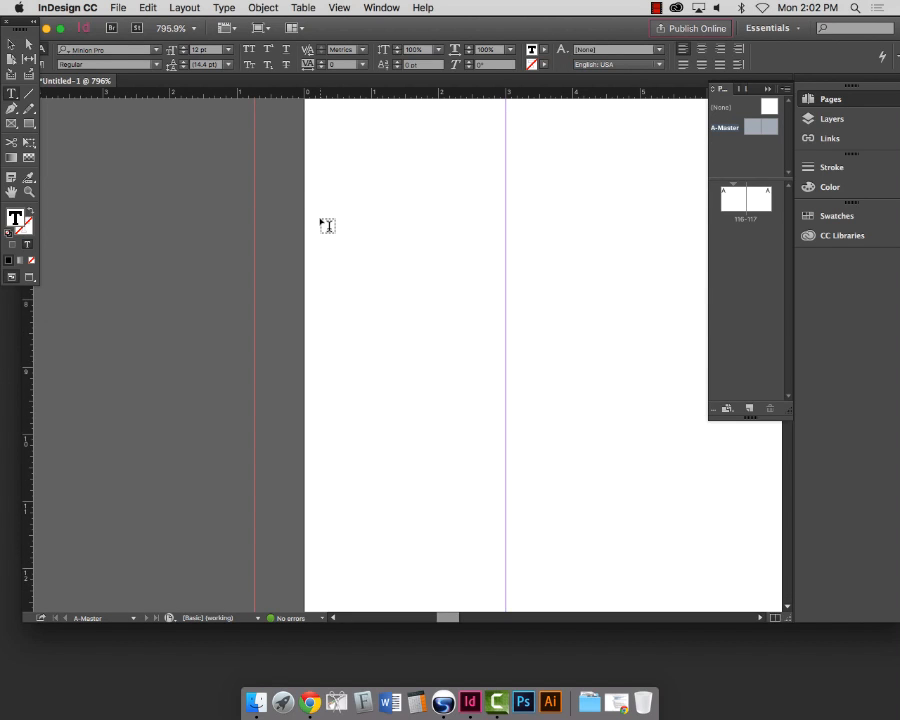
pyautogui.scroll(-8, 328, 226)
pyautogui.scroll(5, 328, 226)
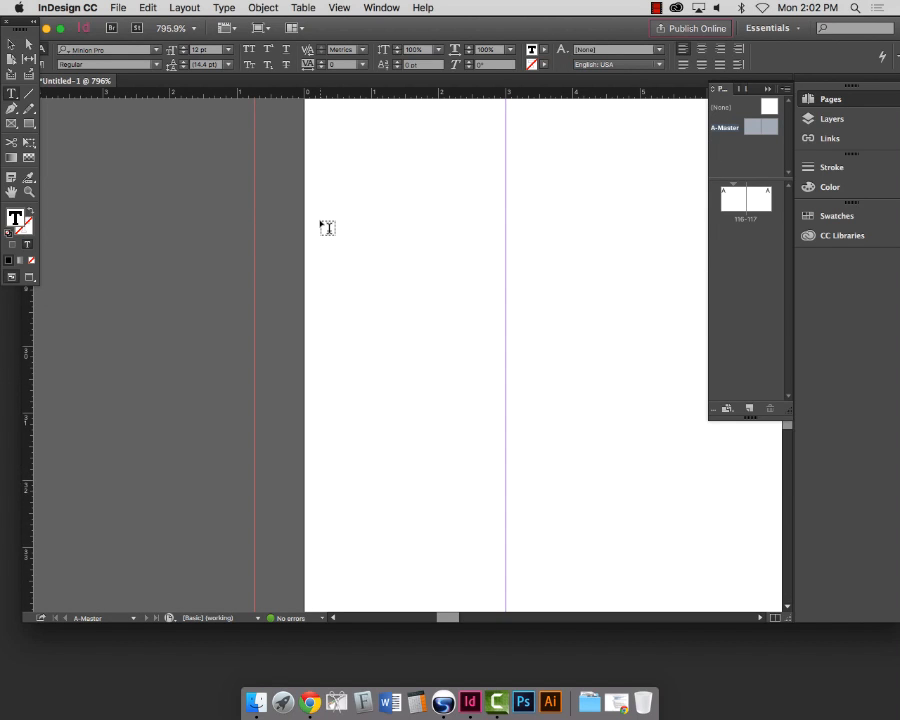
pyautogui.scroll(-6, 328, 229)
# Step: Fit the master page in view, then zoom in around the new frame
pyautogui.doubleClick(773, 136)
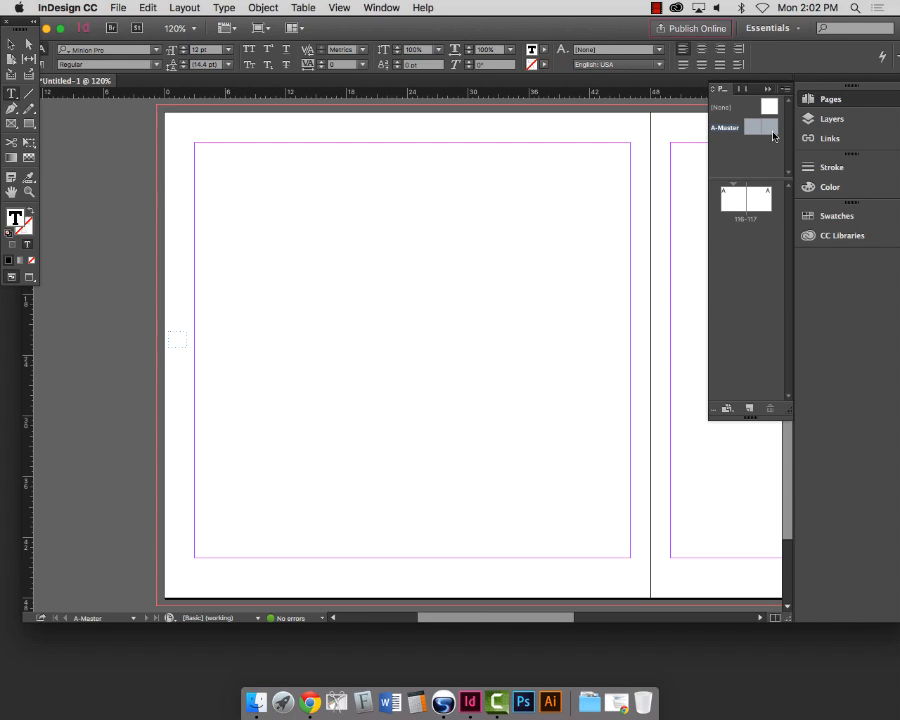
pyautogui.click(30, 192)
pyautogui.moveTo(129, 301); pyautogui.dragTo(285, 402)
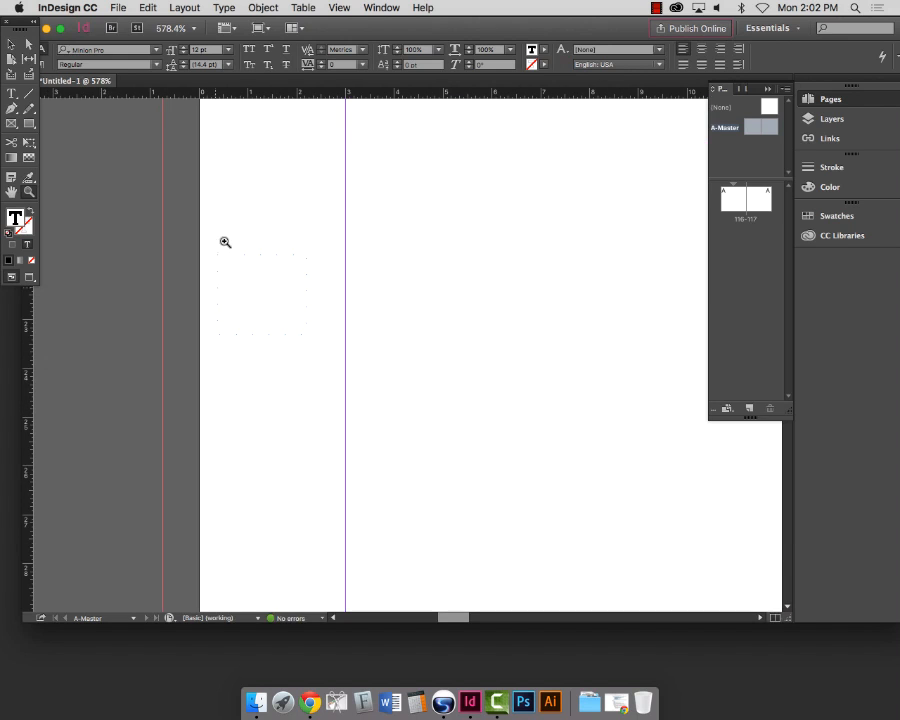
# Step: Insert the Current Page Number marker ('A') into the new frame via Type > Insert Special Character > Markers
pyautogui.press('t')
pyautogui.click(229, 7)
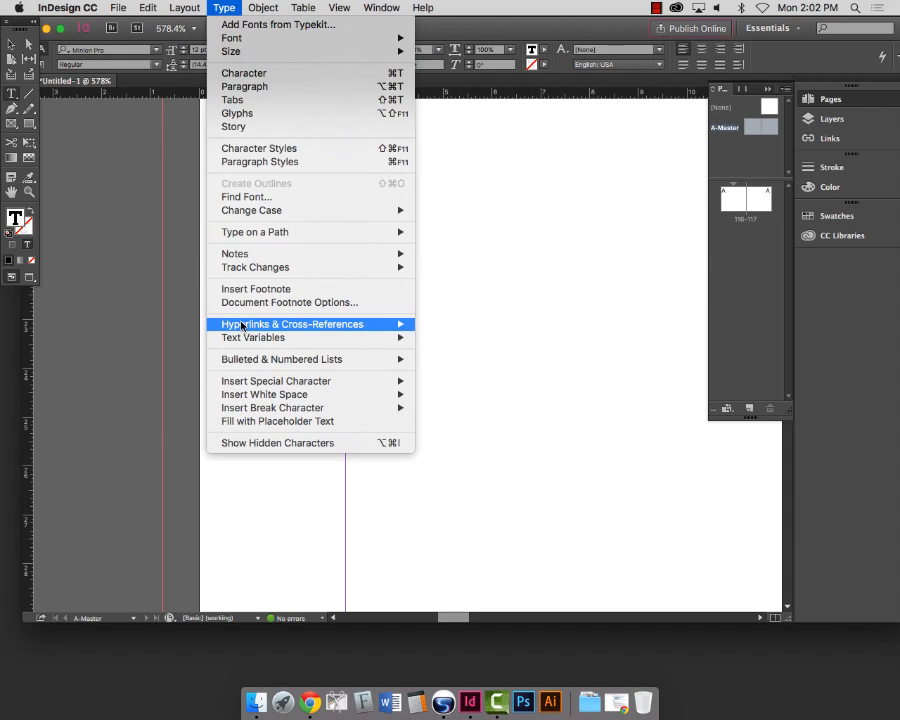
pyautogui.moveTo(241, 386)
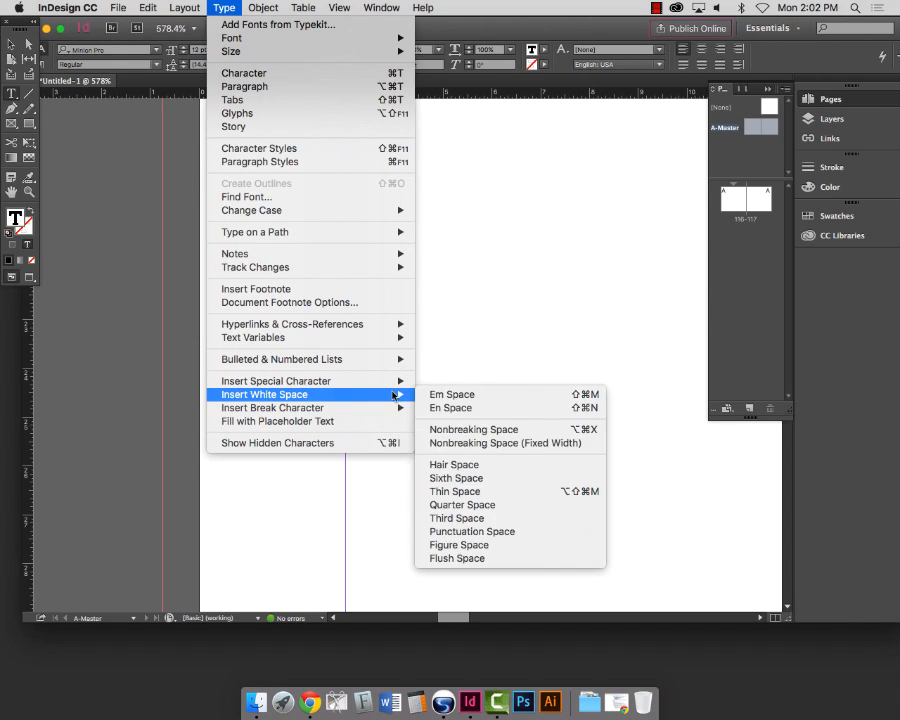
pyautogui.moveTo(437, 398)
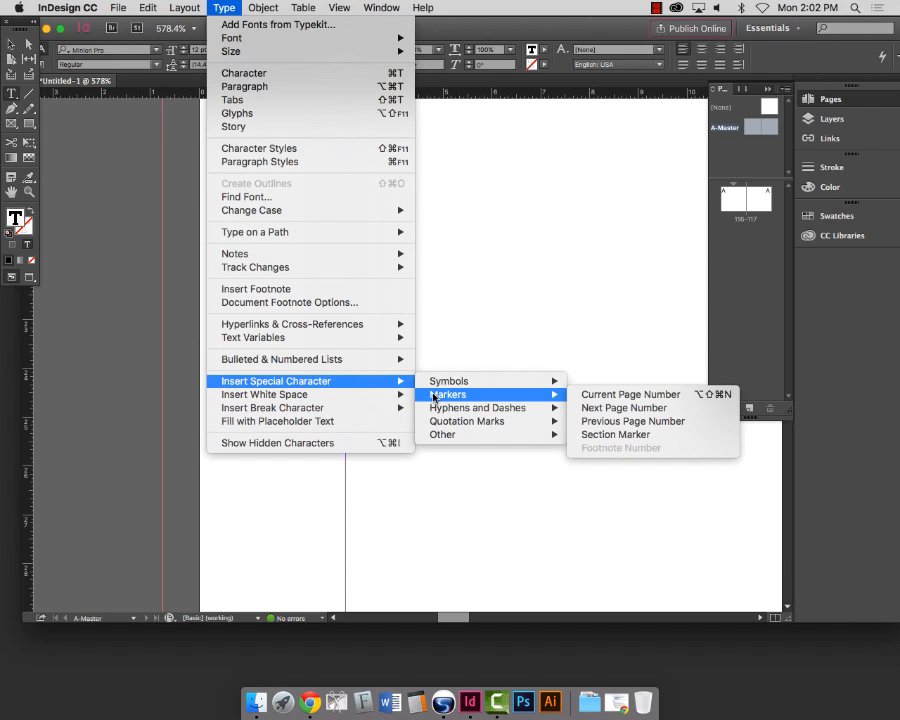
pyautogui.click(616, 393)
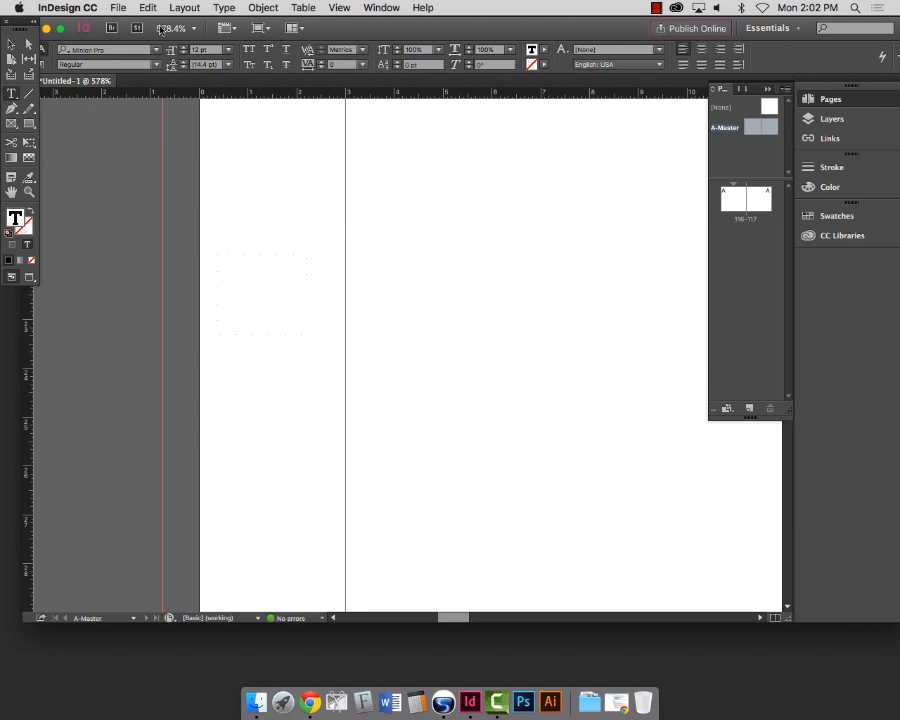
pyautogui.click(228, 8)
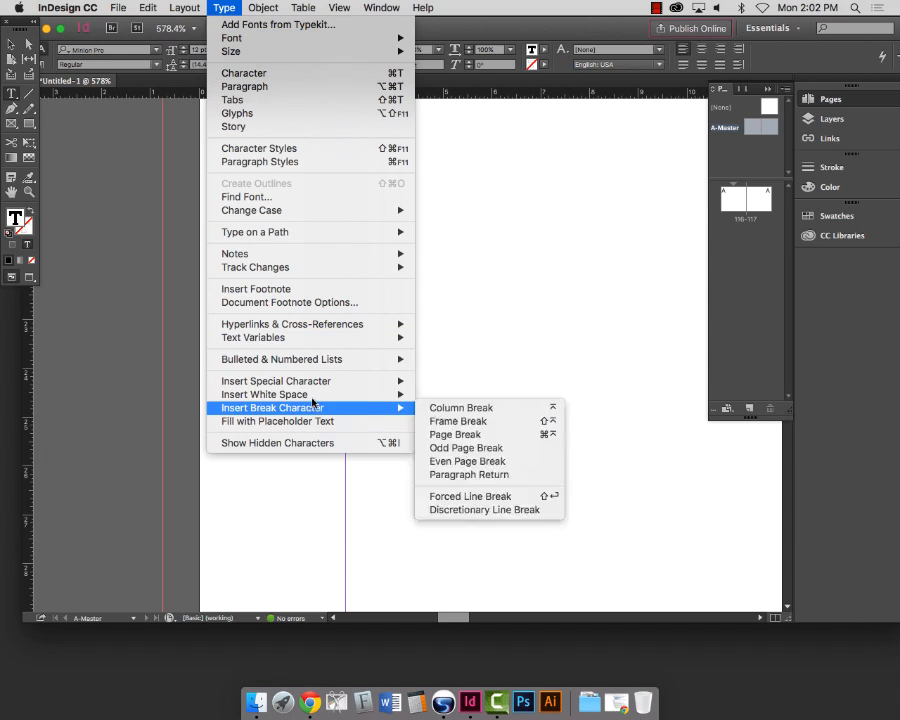
pyautogui.moveTo(328, 380)
pyautogui.moveTo(436, 394)
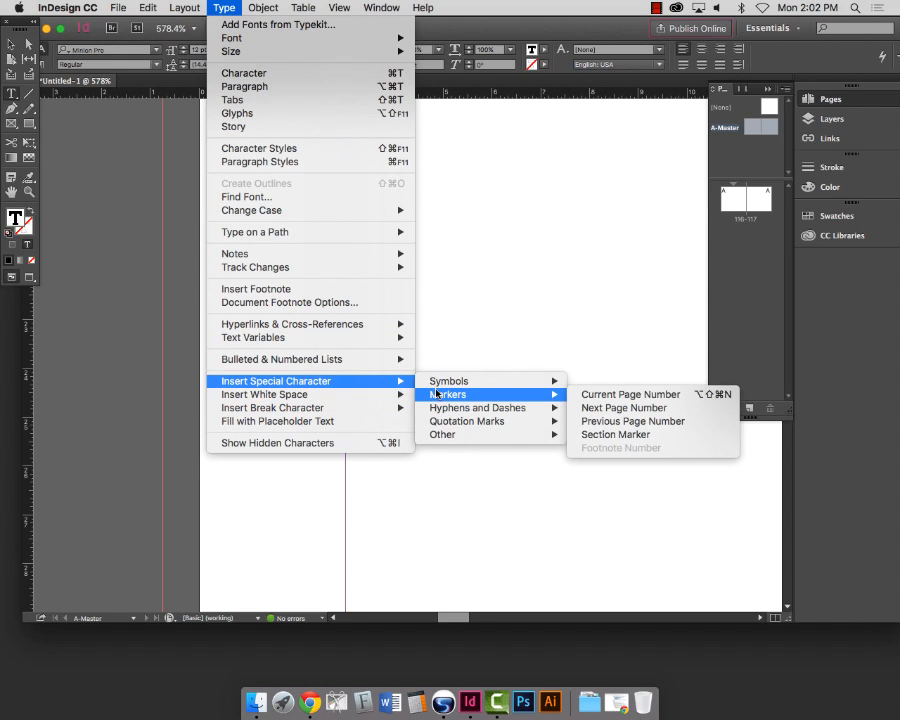
pyautogui.click(597, 396)
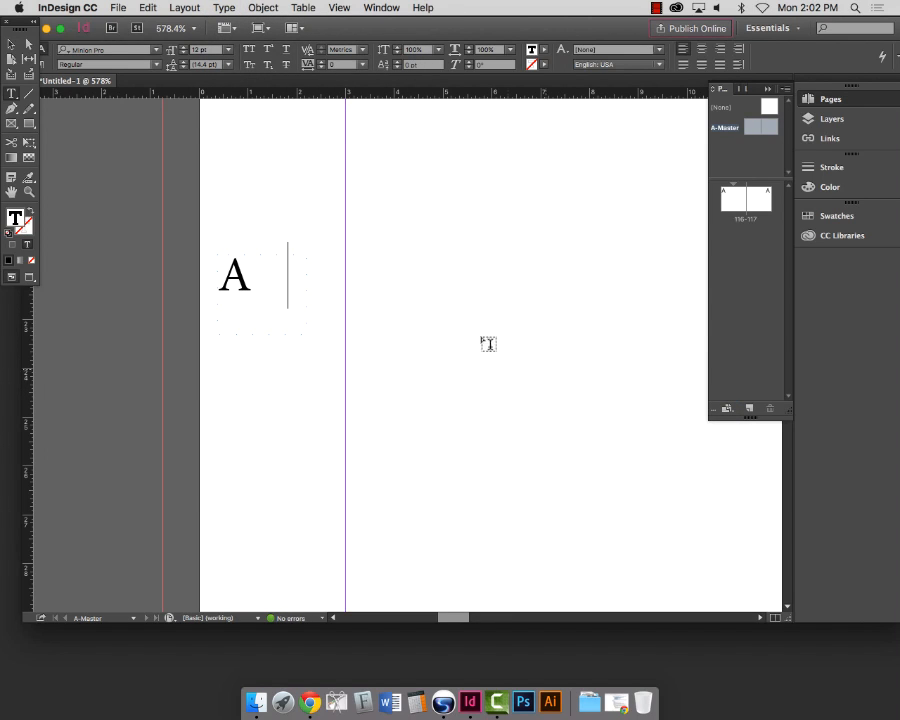
# Step: Select the A marker and center-align it in its frame with Cmd+Shift+C
pyautogui.moveTo(292, 274); pyautogui.dragTo(230, 287)
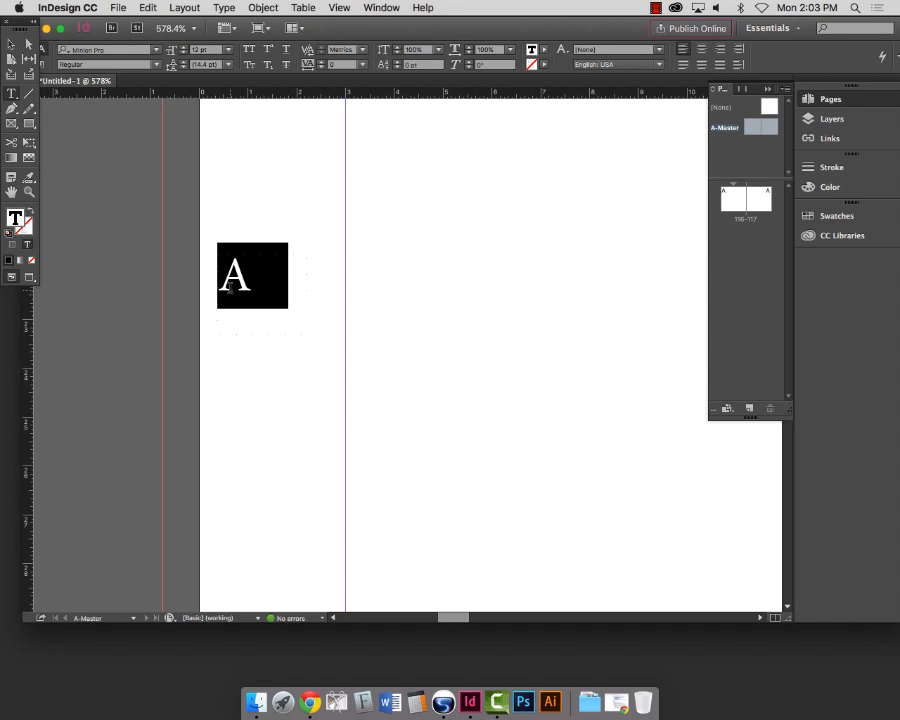
pyautogui.press('shift+super+c')
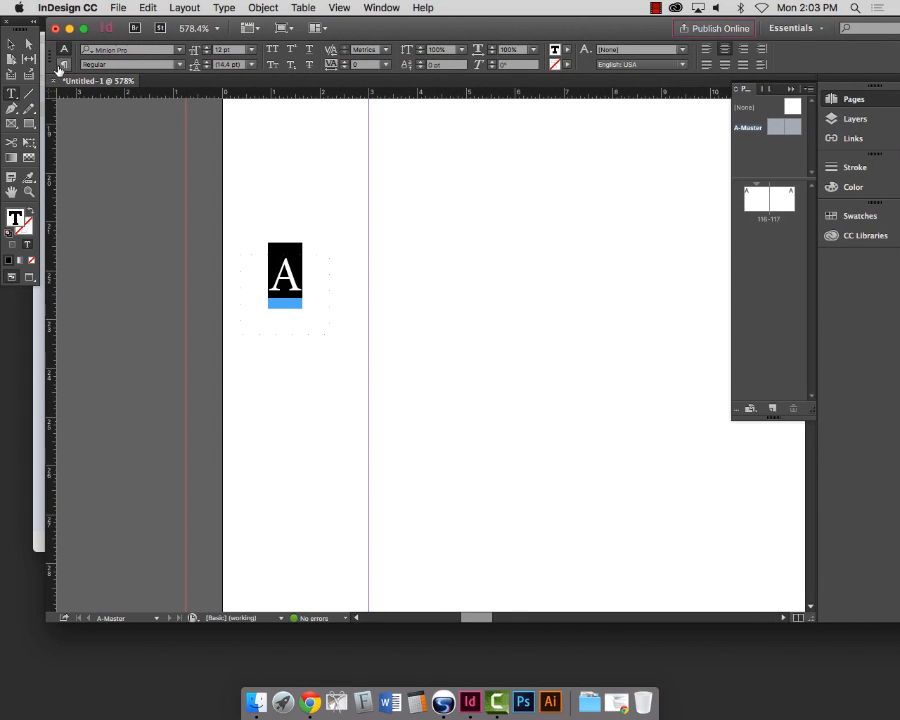
pyautogui.click(64, 64)
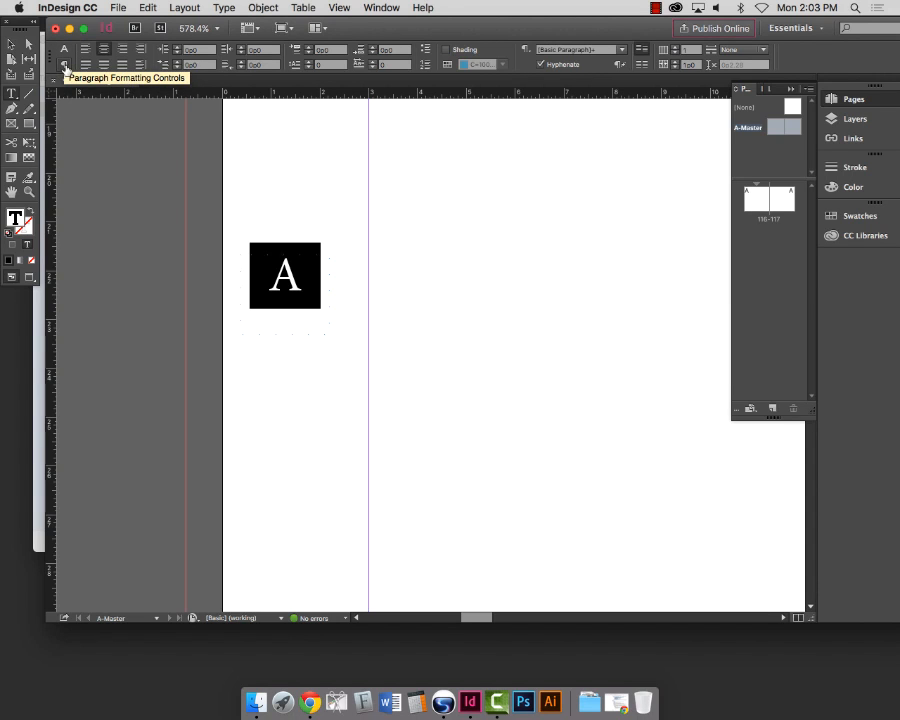
# Step: Confirm center alignment of the marker and nudge the A frame slightly right
pyautogui.click(64, 49)
pyautogui.click(64, 66)
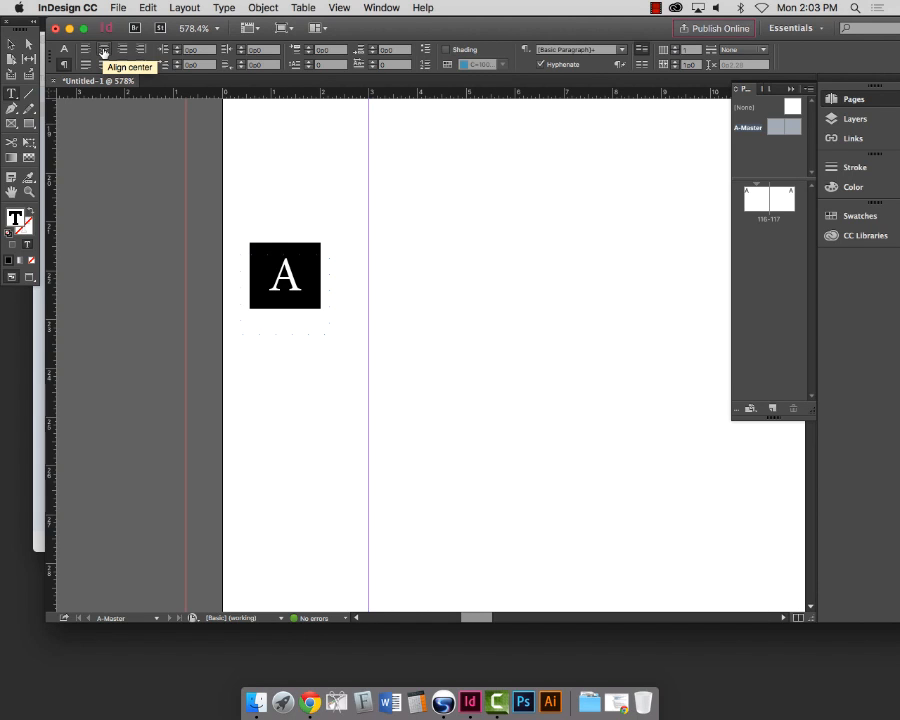
pyautogui.click(103, 50)
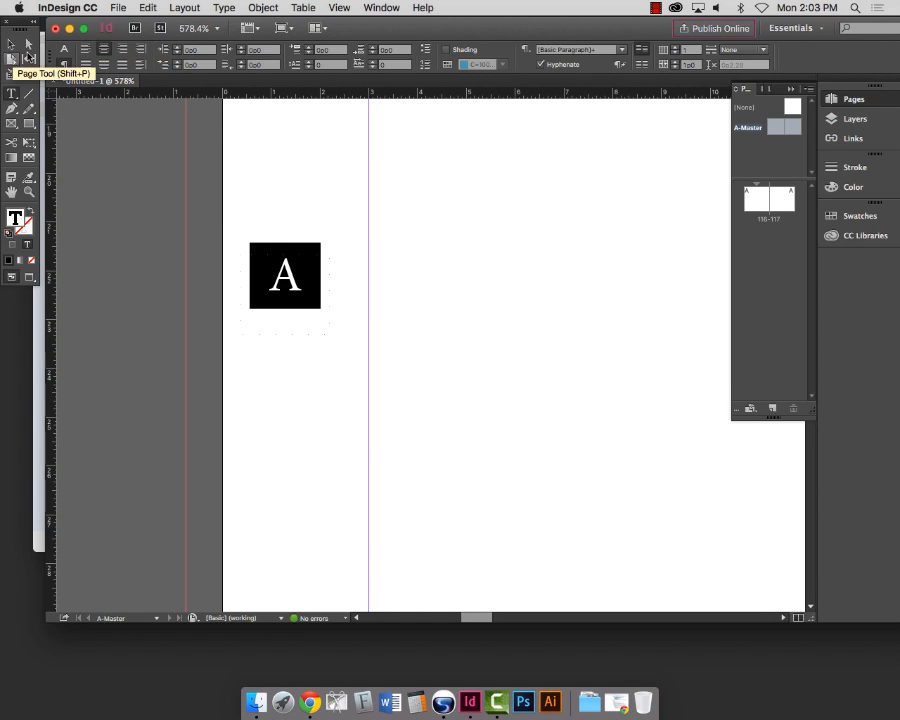
pyautogui.click(9, 43)
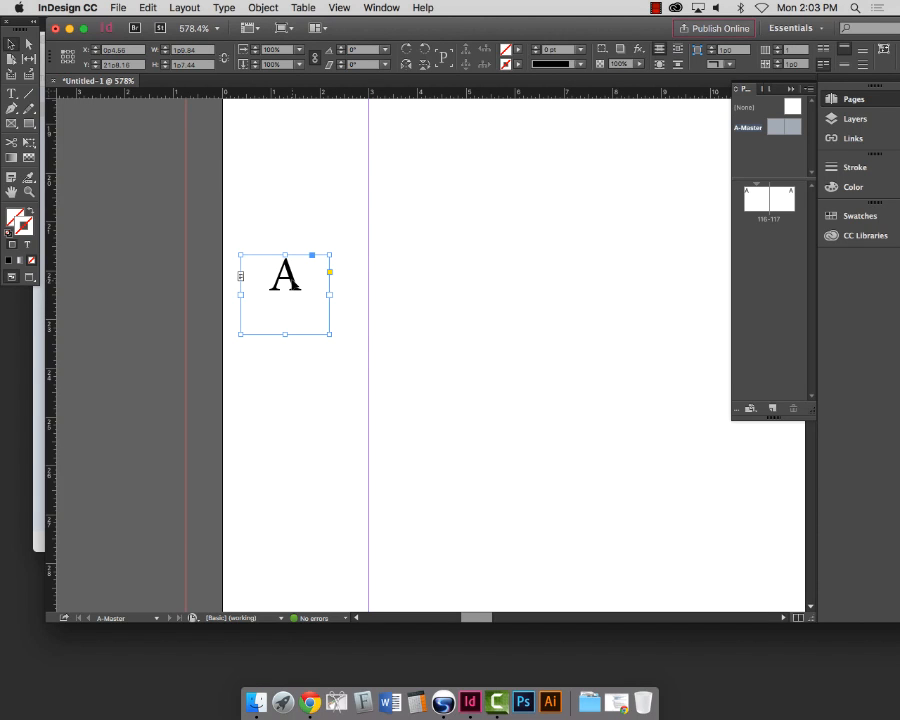
pyautogui.moveTo(294, 284)
pyautogui.mouseDown()
pyautogui.moveTo(306, 287)
pyautogui.moveTo(296, 297)
pyautogui.mouseUp()
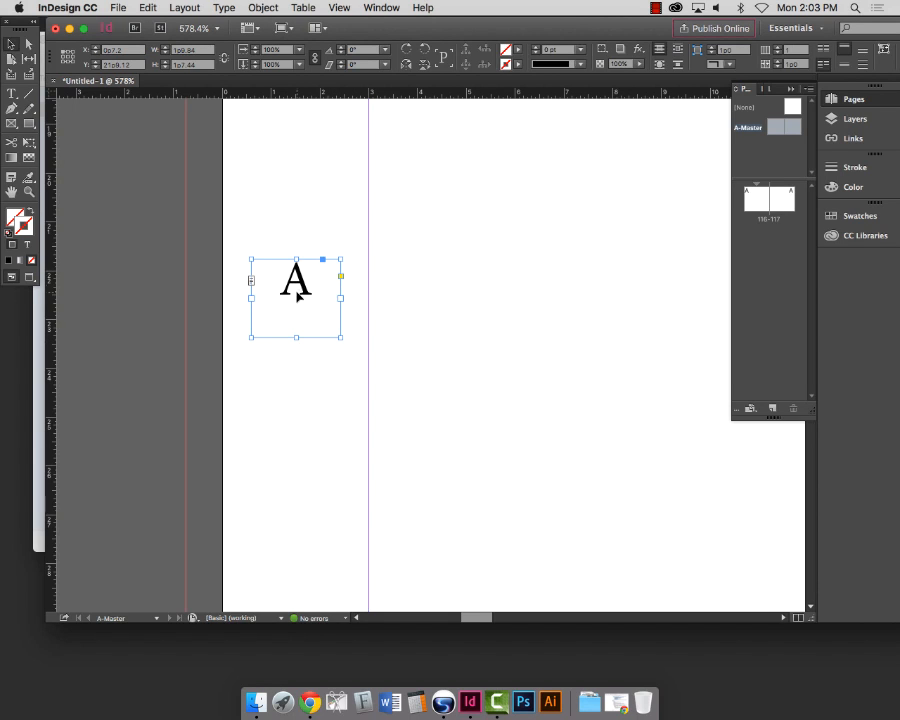
# Step: Select the A marker text and show the character formatting controls
pyautogui.doubleClick(309, 281)
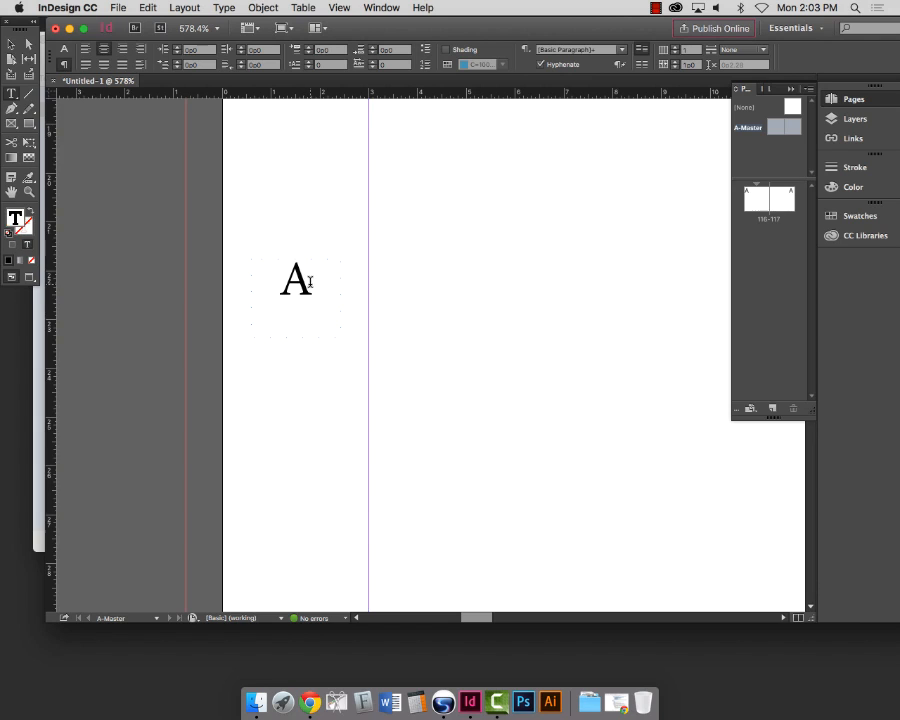
pyautogui.moveTo(310, 282); pyautogui.dragTo(260, 285)
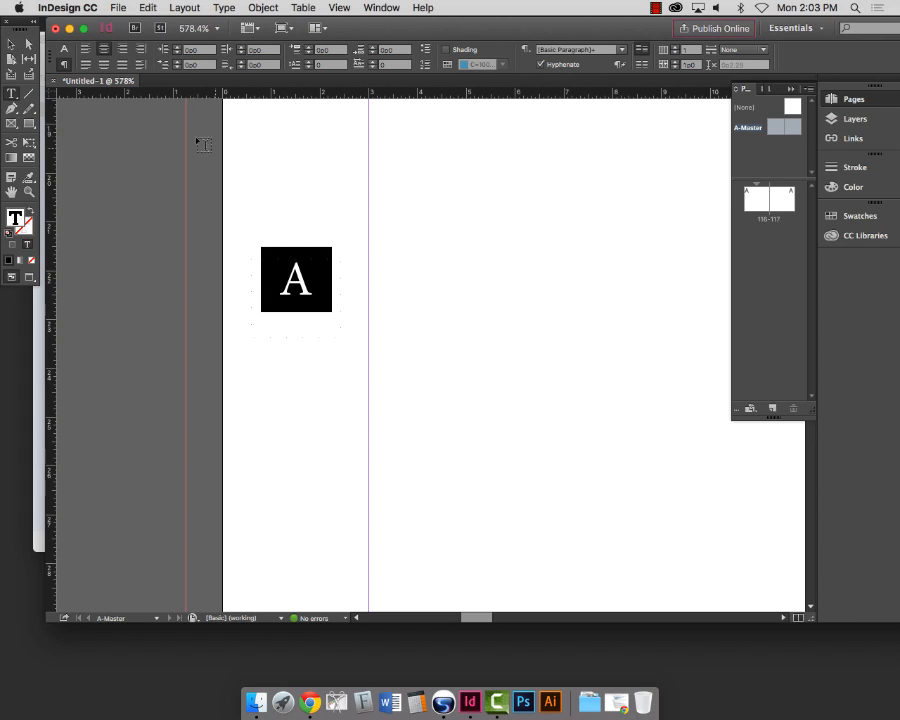
pyautogui.scroll(-1, 142, 102)
pyautogui.click(64, 50)
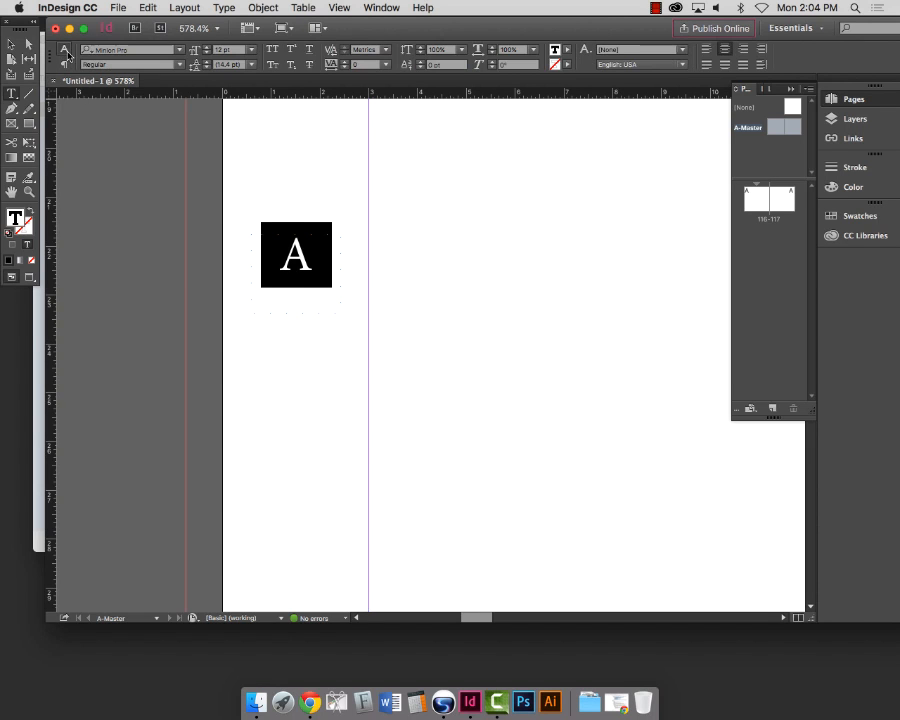
# Step: Zoom in closely on the A frame and open the font family list with the Type tool
pyautogui.click(28, 193)
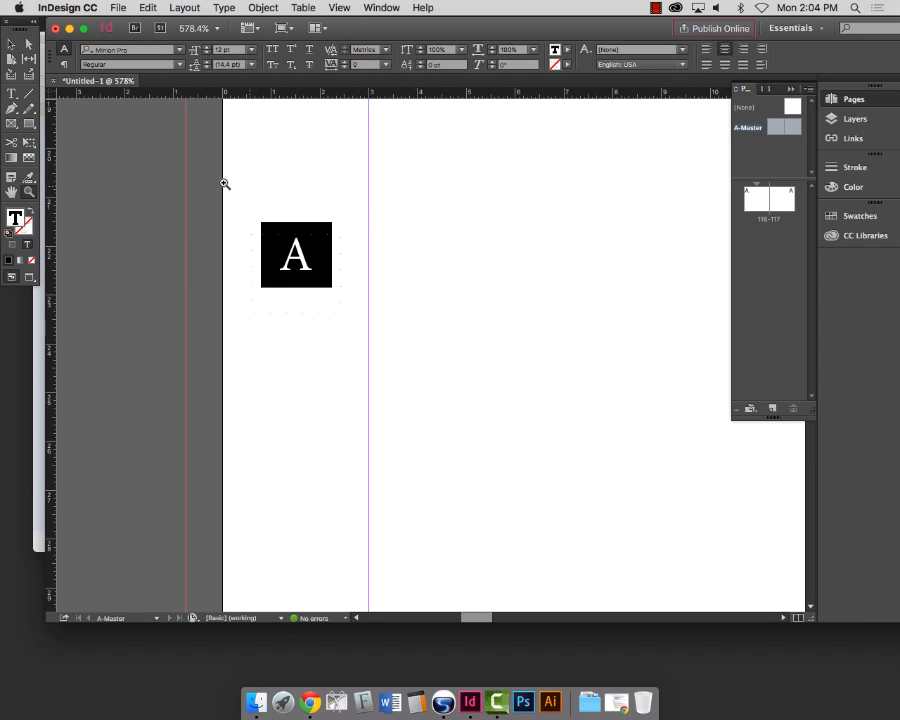
pyautogui.moveTo(145, 185); pyautogui.dragTo(478, 376)
pyautogui.hscroll(1, 186, 228)
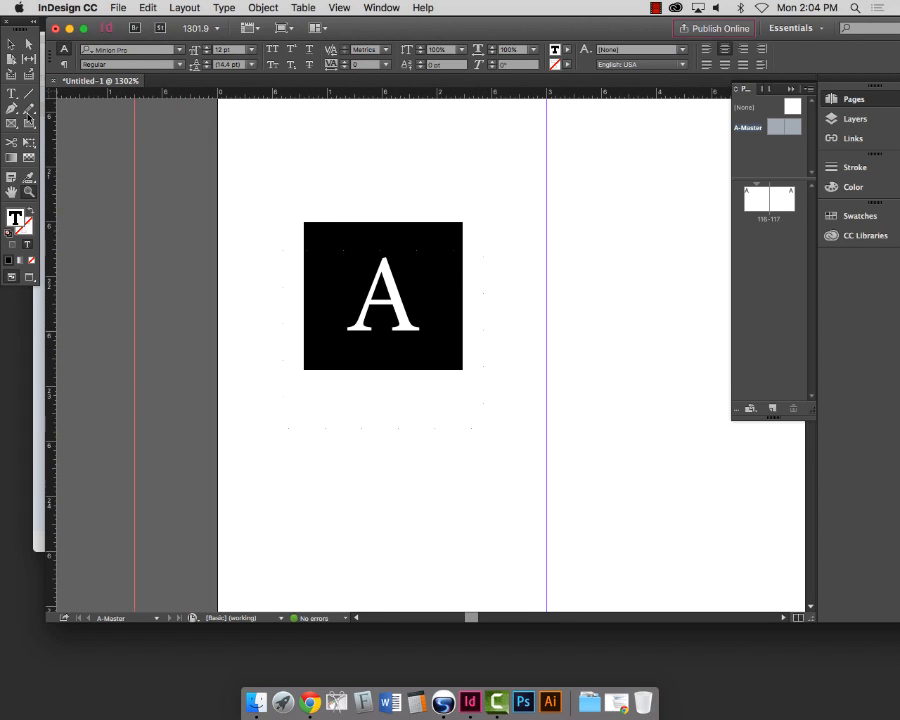
pyautogui.click(12, 94)
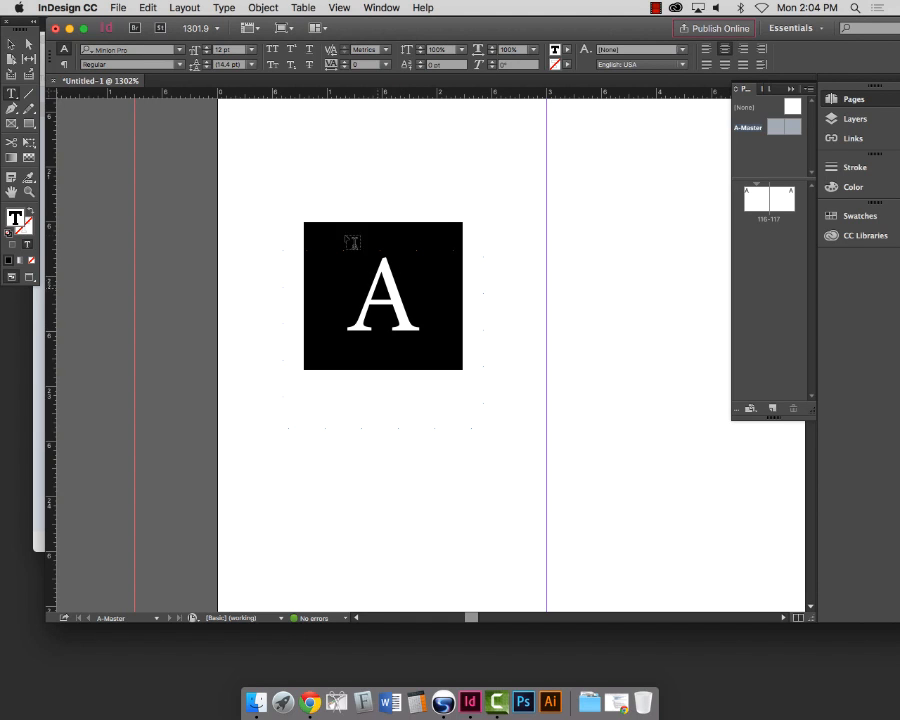
pyautogui.click(179, 52)
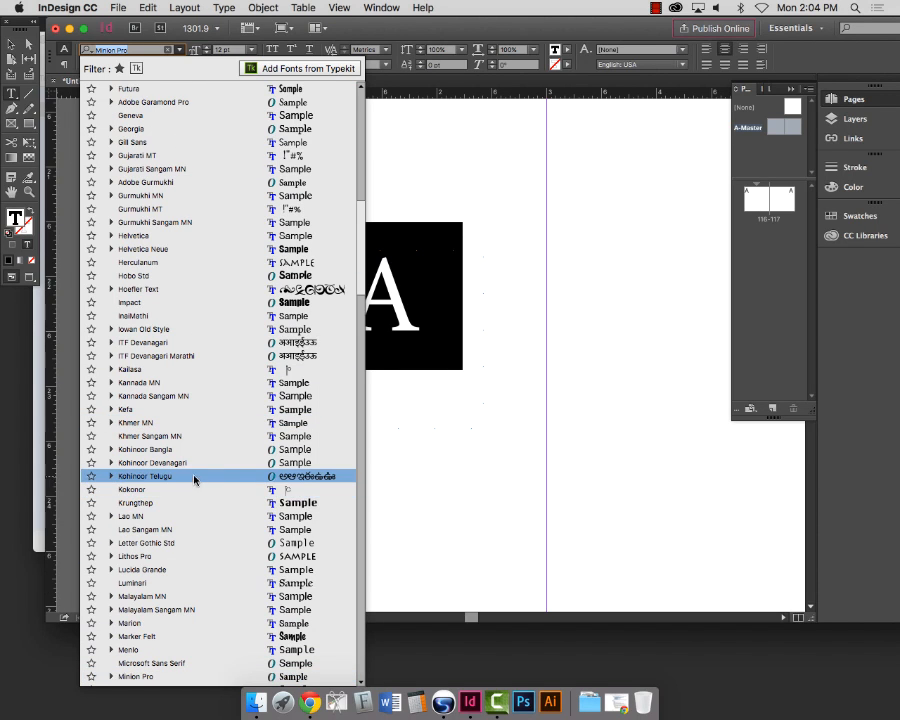
# Step: Set the left A-Master's 'A' page-number marker in Impact and reselect its frame
pyautogui.scroll(-2, 192, 450)
pyautogui.click(172, 276)
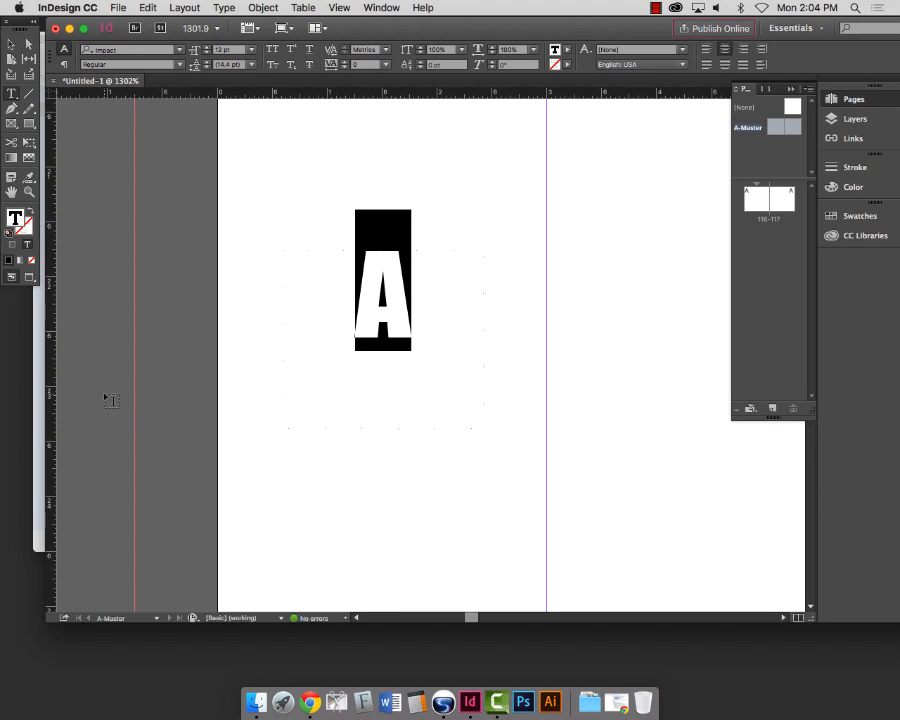
pyautogui.click(11, 44)
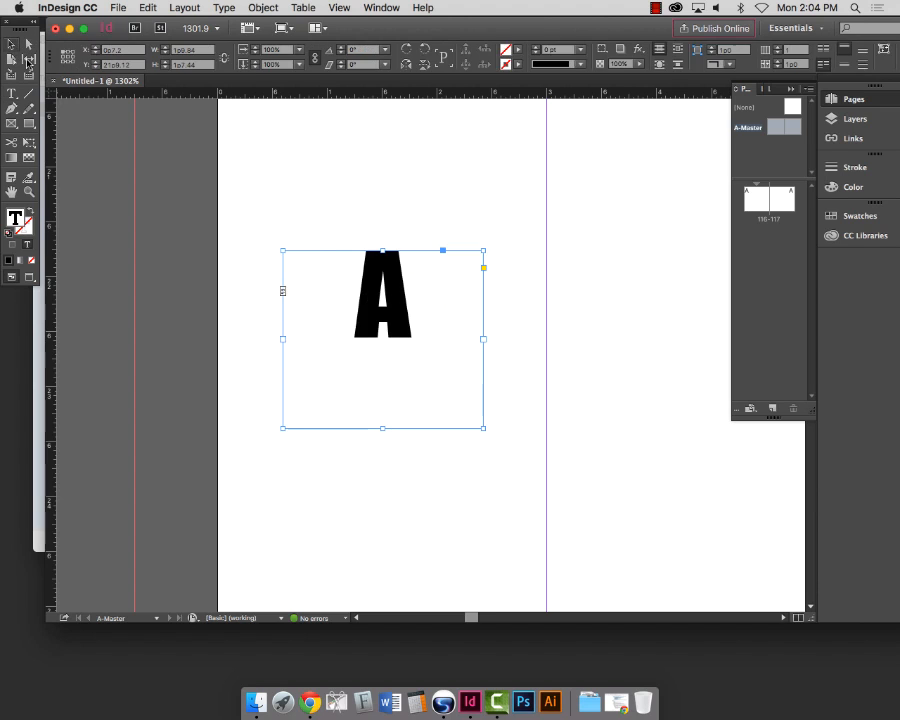
pyautogui.doubleClick(383, 277)
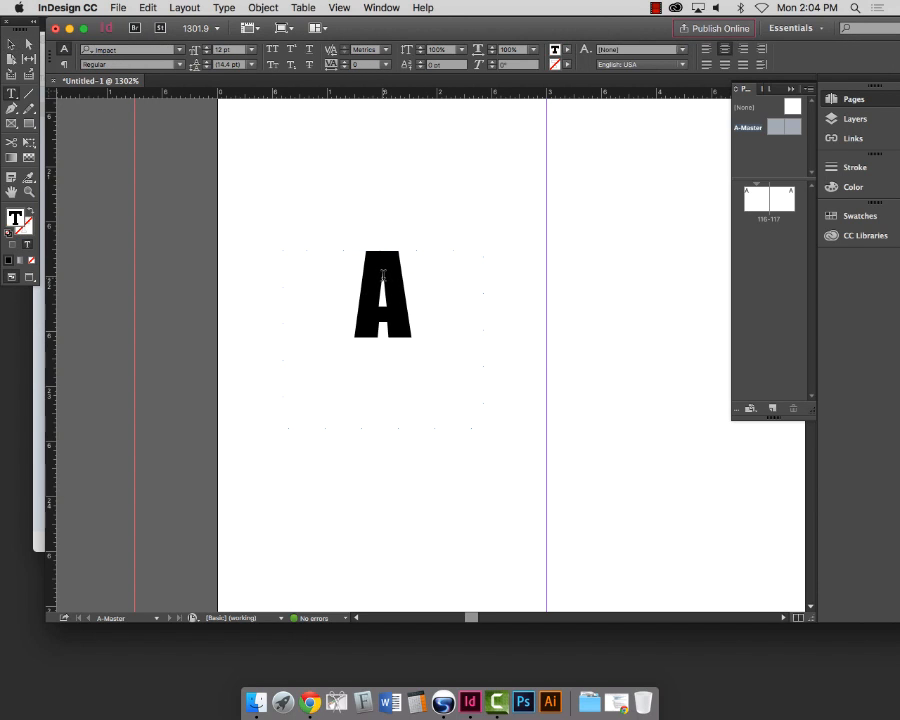
pyautogui.moveTo(356, 281); pyautogui.dragTo(409, 284)
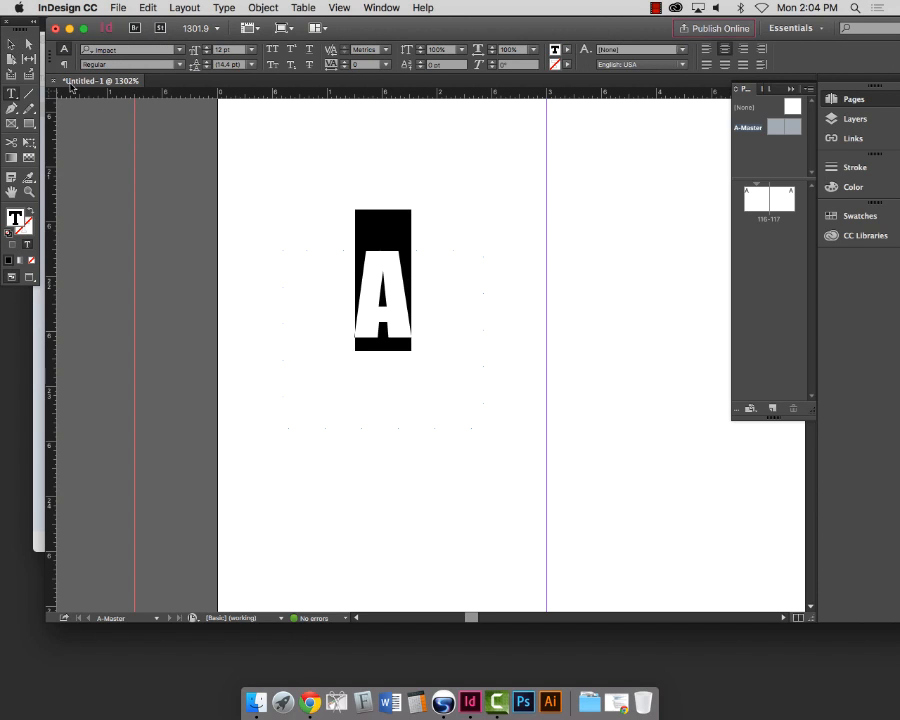
pyautogui.click(11, 43)
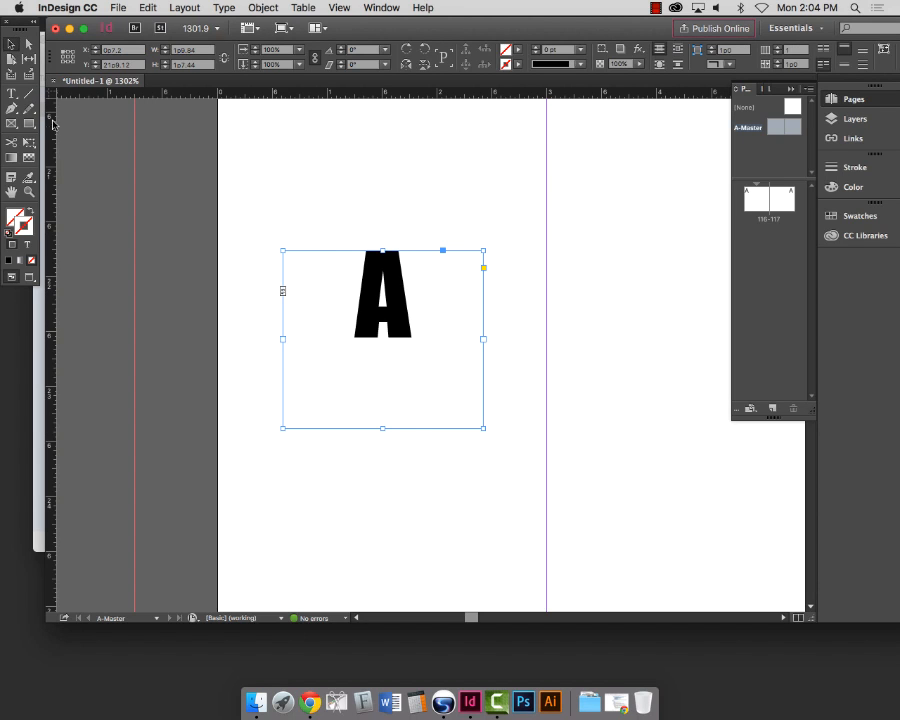
pyautogui.hscroll(3, 376, 300)
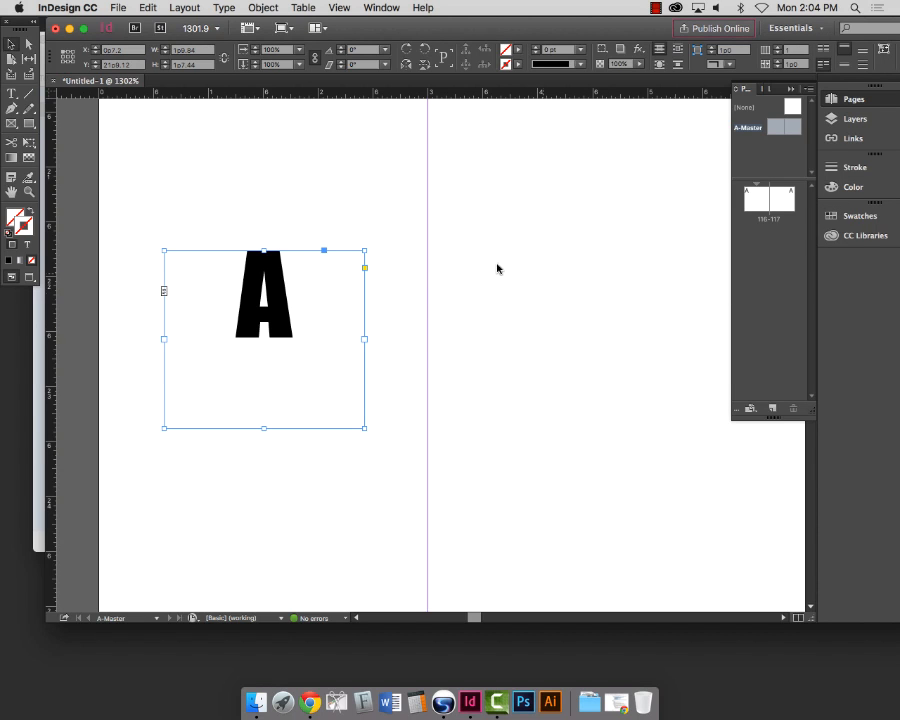
# Step: Float the Swatches panel beside the page and enlarge it to show all colours
pyautogui.click(878, 218)
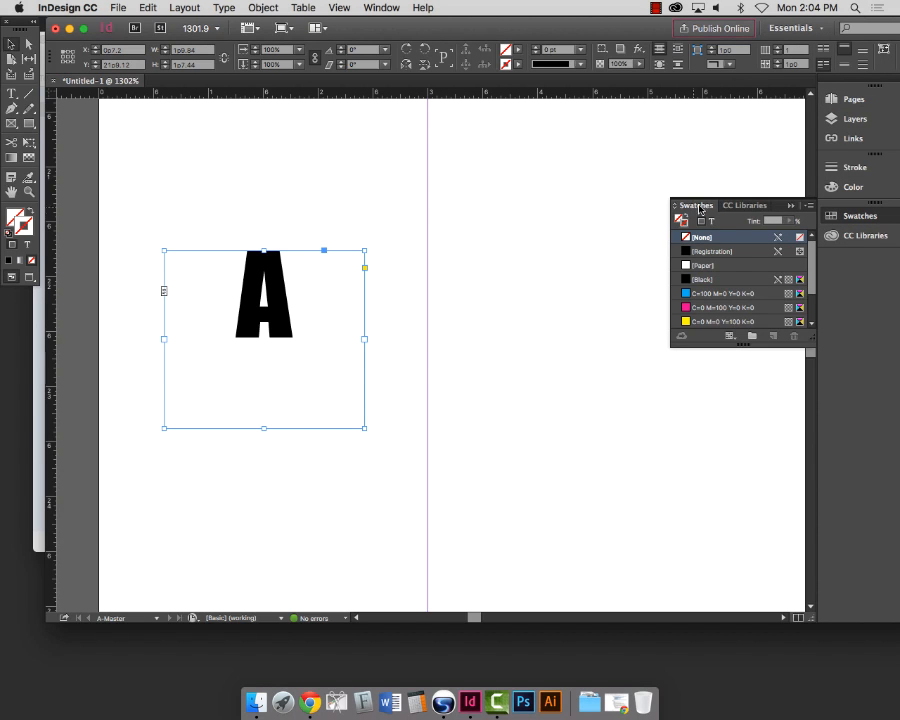
pyautogui.moveTo(700, 205); pyautogui.dragTo(474, 132)
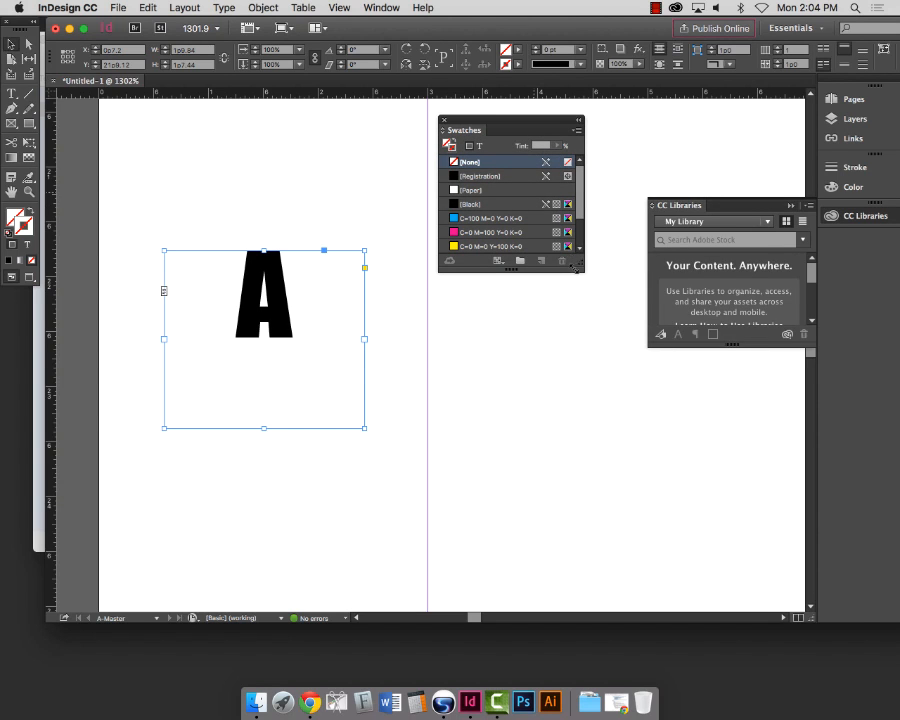
pyautogui.moveTo(582, 270); pyautogui.dragTo(591, 373)
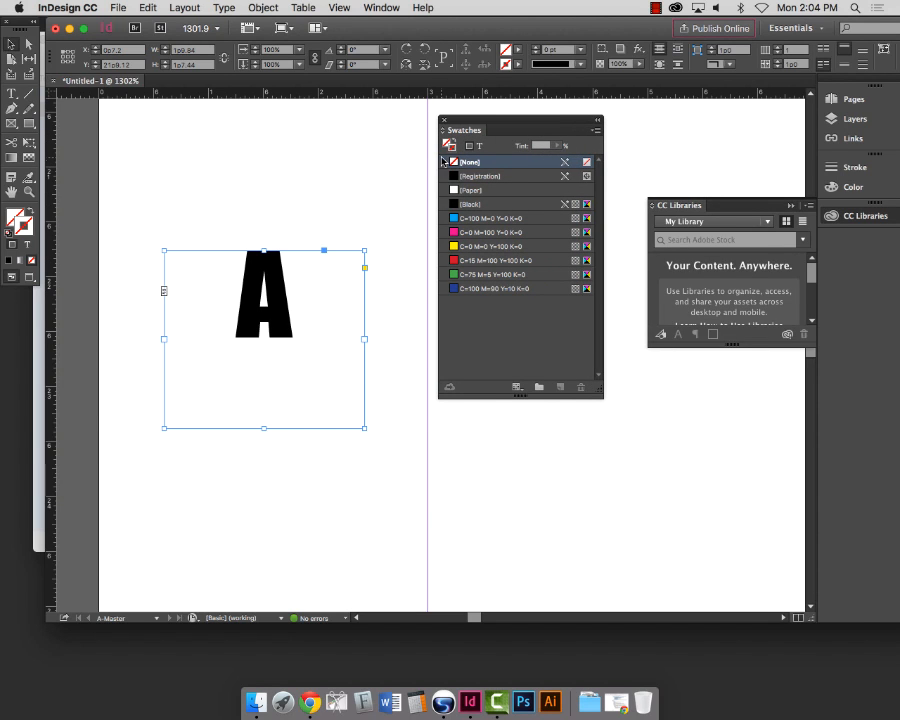
# Step: Try a black stroke at about 57% tint on the A frame, then undo back to no stroke
pyautogui.click(490, 204)
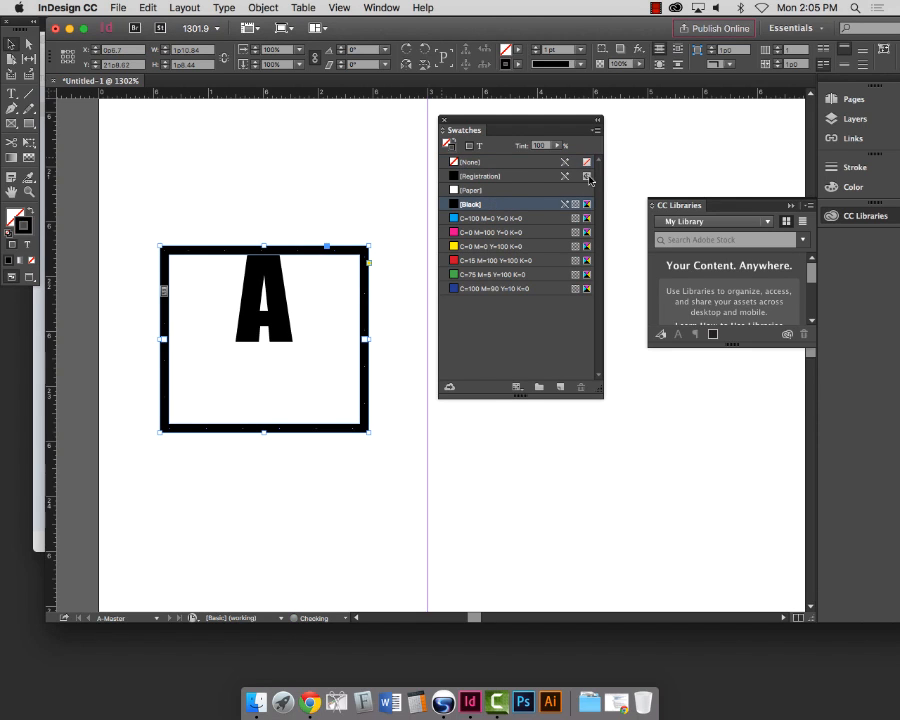
pyautogui.click(557, 147)
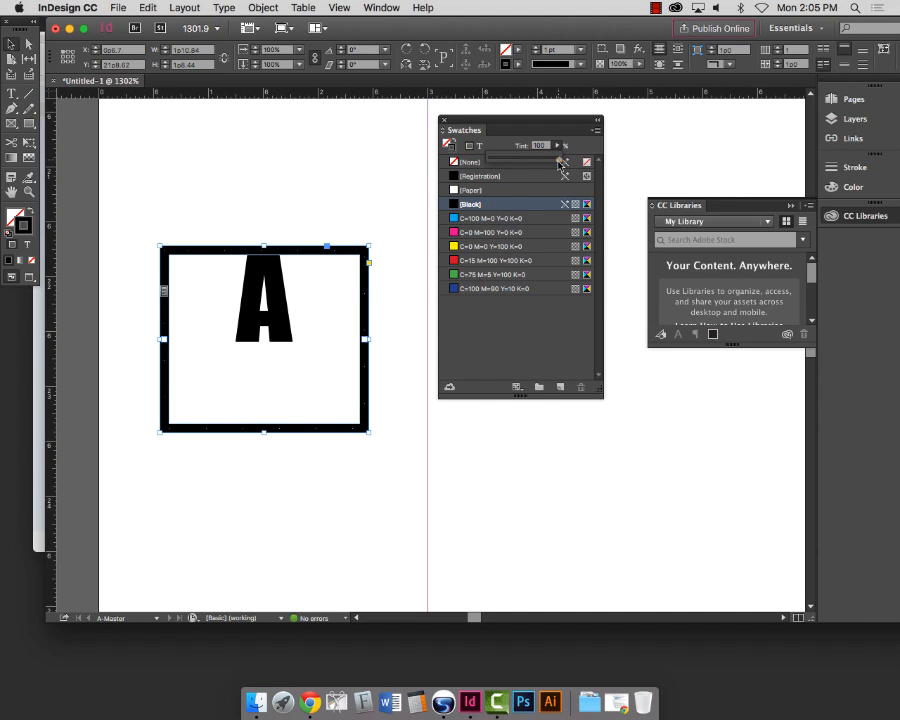
pyautogui.moveTo(558, 161); pyautogui.dragTo(531, 162)
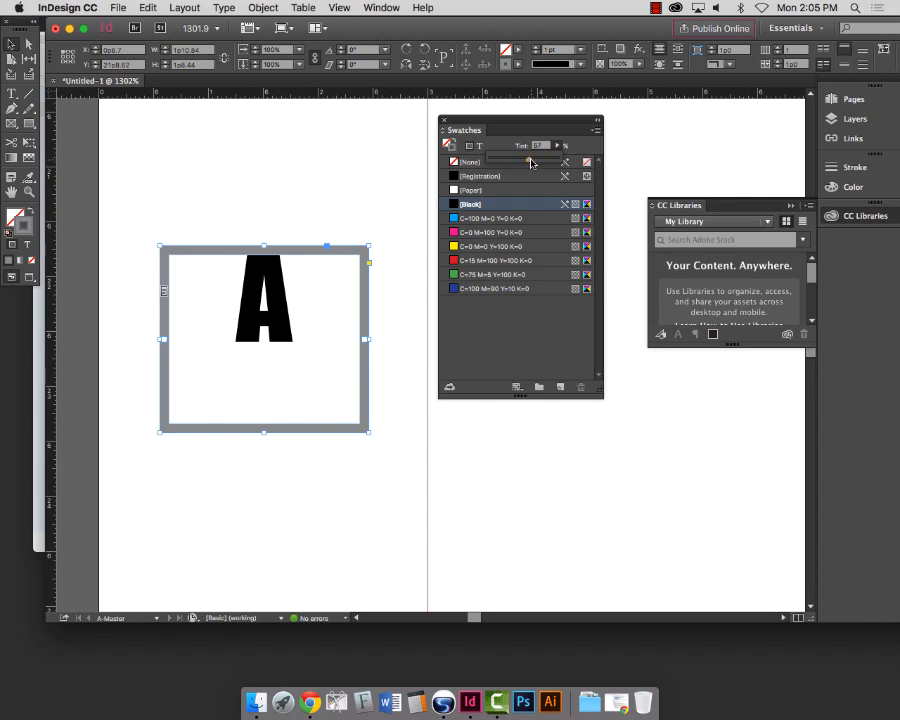
pyautogui.click(531, 161)
pyautogui.click(521, 128)
pyautogui.press('super+z')
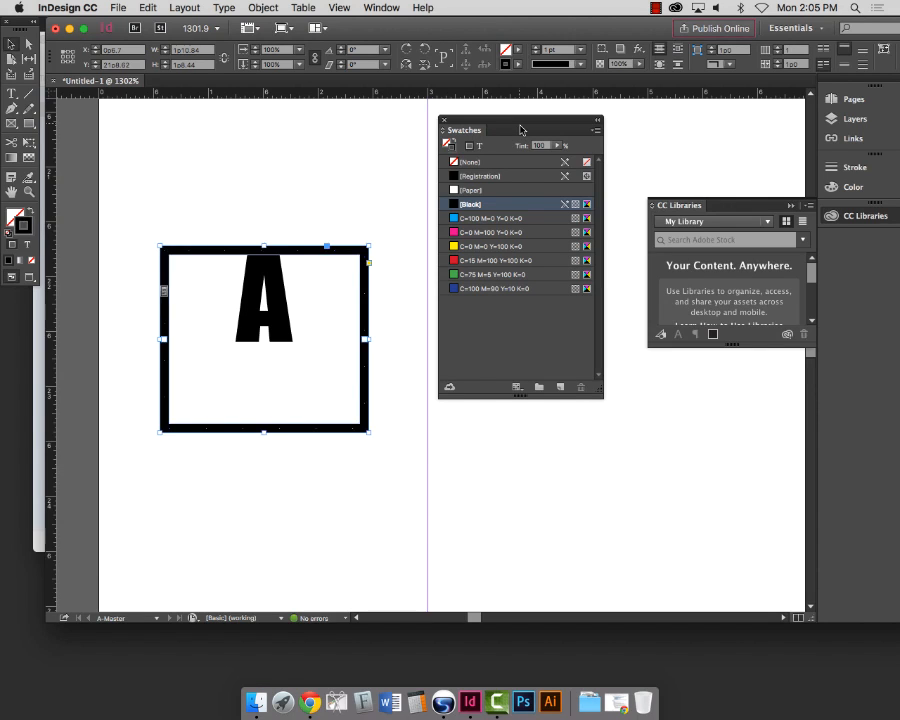
pyautogui.press('super+z')
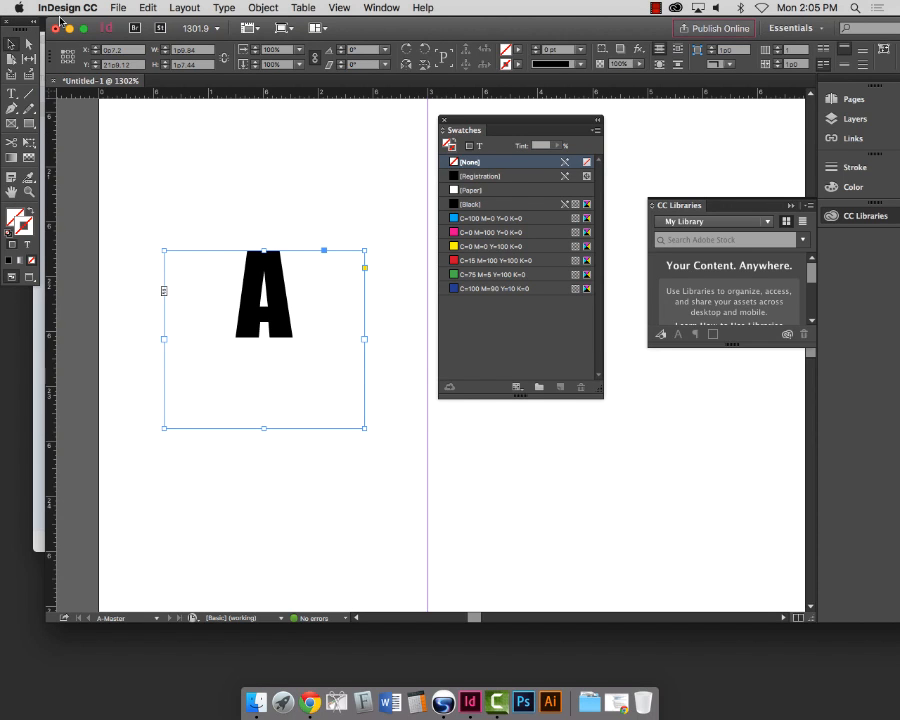
# Step: Fill the letter A with a 50% tint of [Black] so it shows grey, then view the whole page
pyautogui.moveTo(60, 20); pyautogui.dragTo(53, 20)
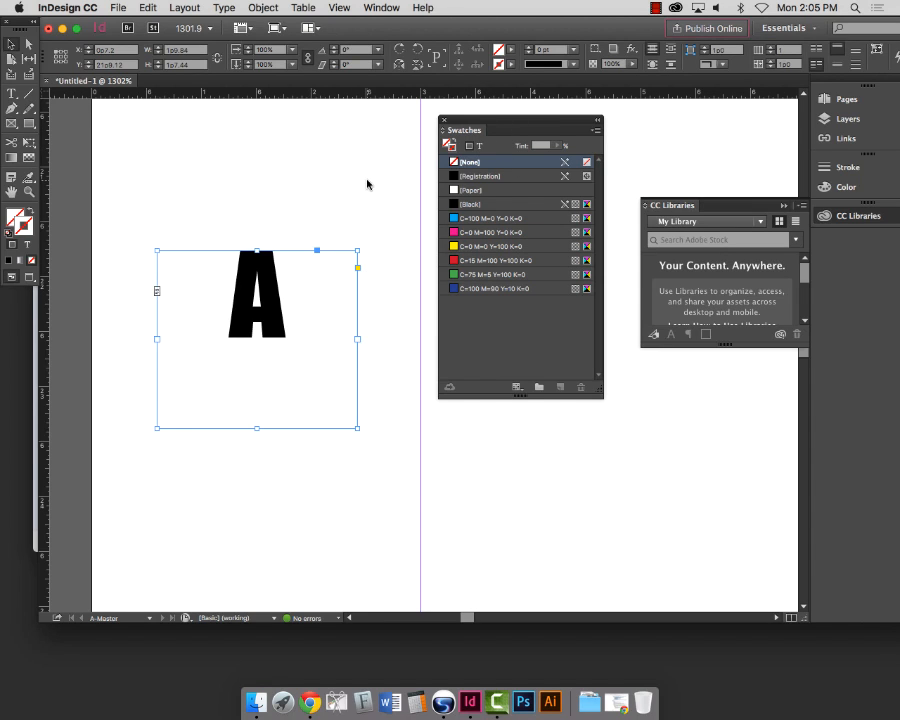
pyautogui.click(480, 147)
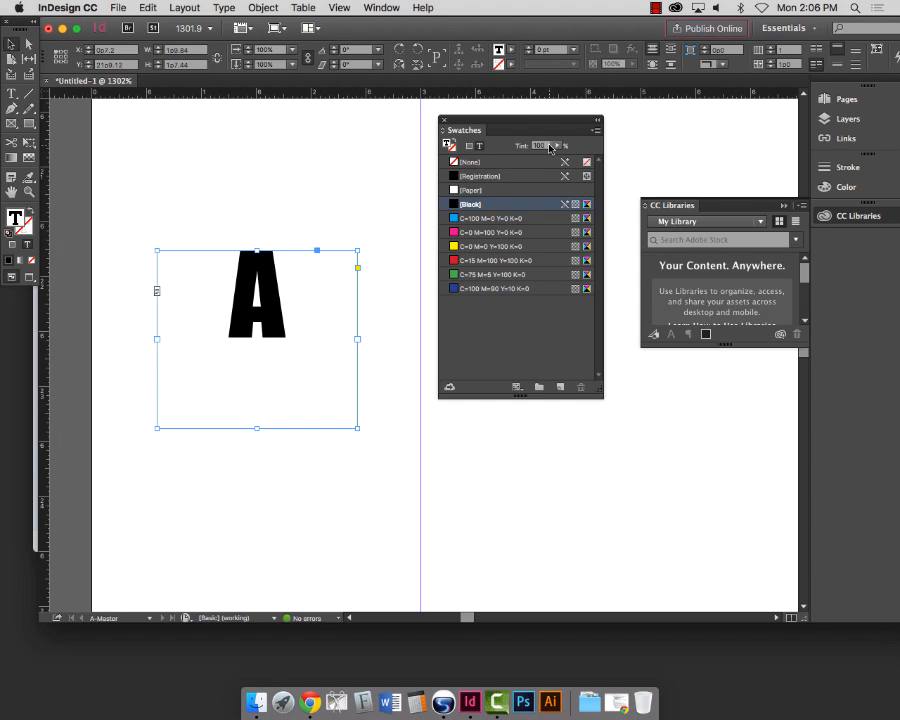
pyautogui.click(521, 147)
pyautogui.write('50')
pyautogui.press('BackSpace')
pyautogui.write('50')
pyautogui.press('Return')
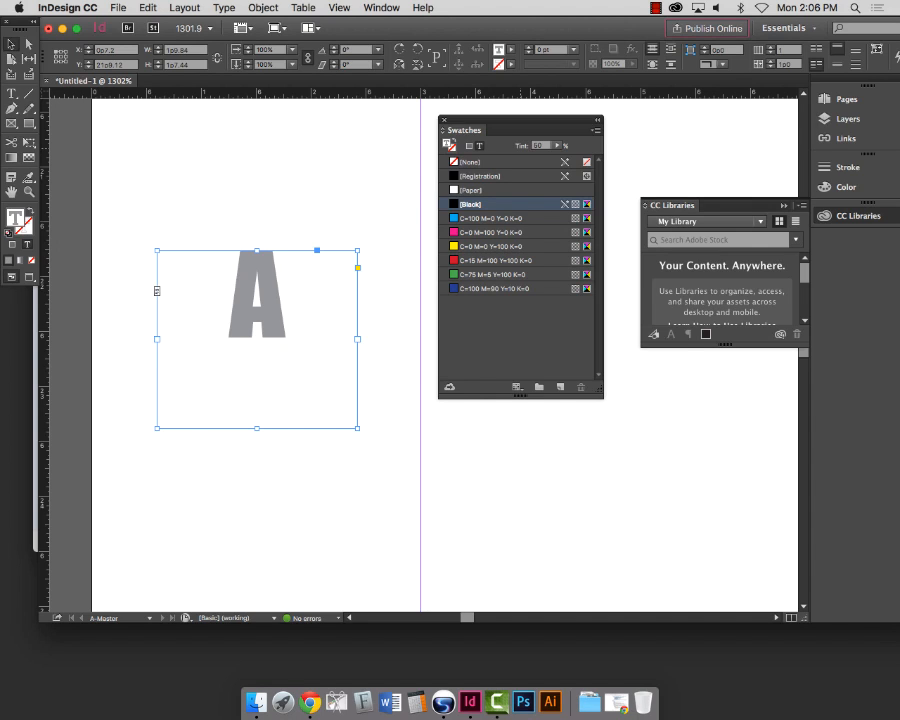
pyautogui.press('super+0')
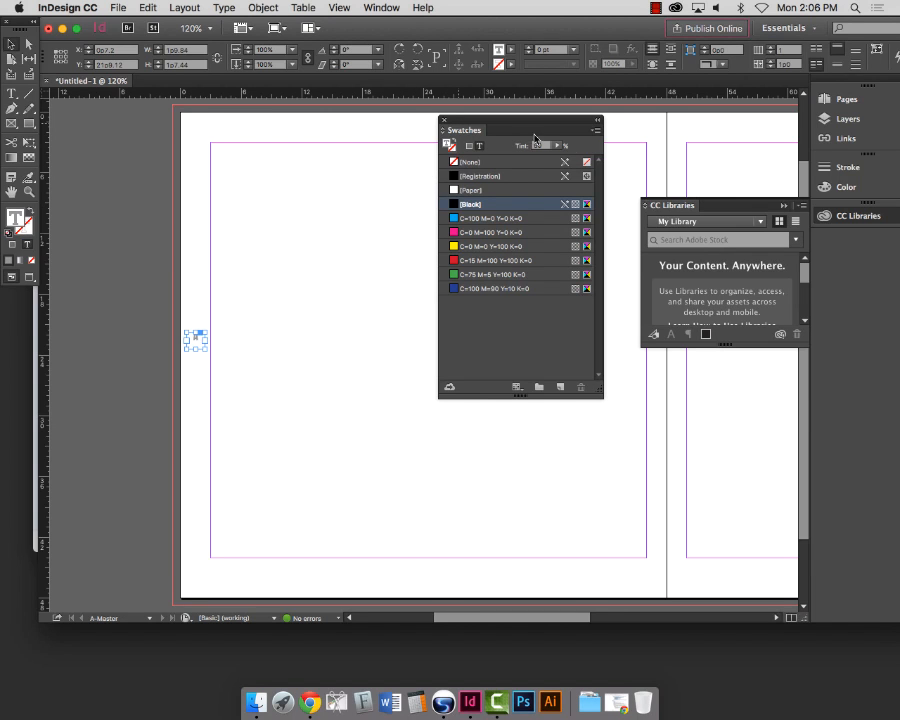
# Step: Move the floating Swatches panel off the page and collapse the panels back to icons
pyautogui.moveTo(464, 135); pyautogui.dragTo(738, 208)
pyautogui.rightClick(716, 217)
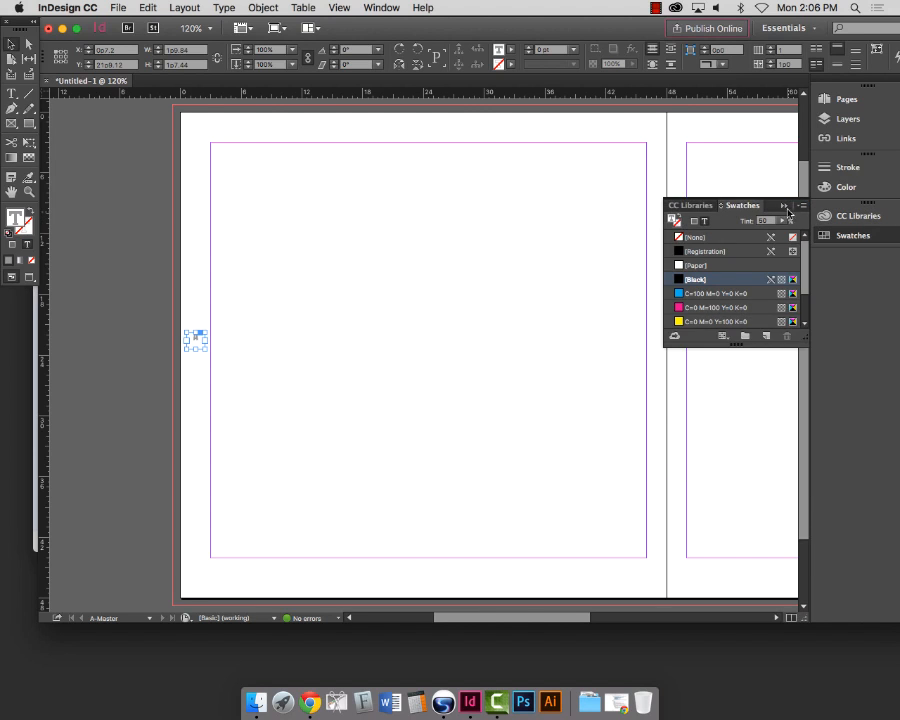
pyautogui.click(786, 207)
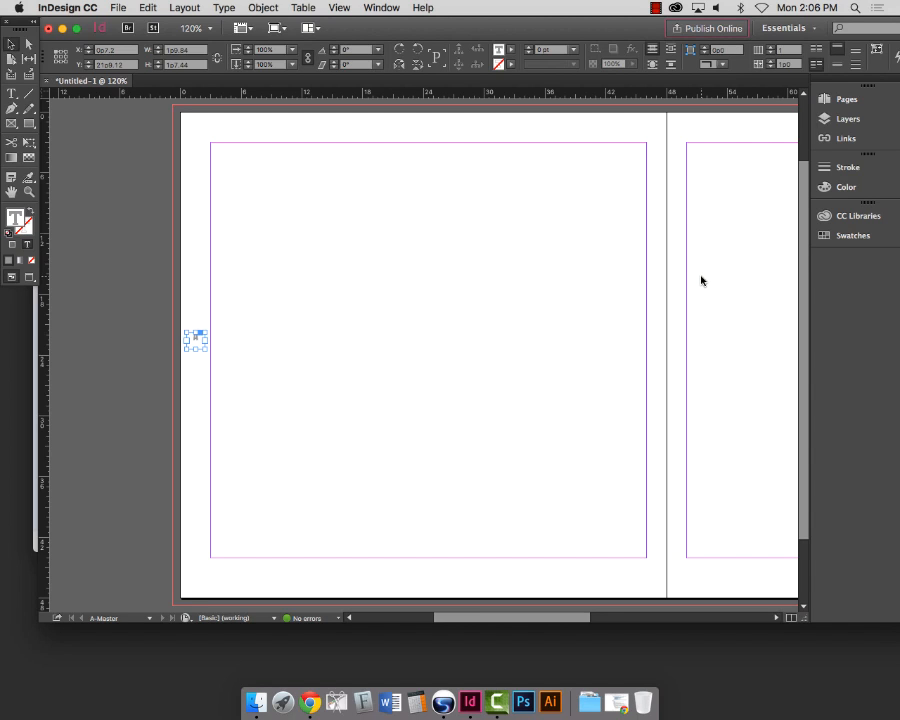
# Step: Zoom to show the A-Master spread around the marker and deselect the marker frame
pyautogui.press('super+minus')
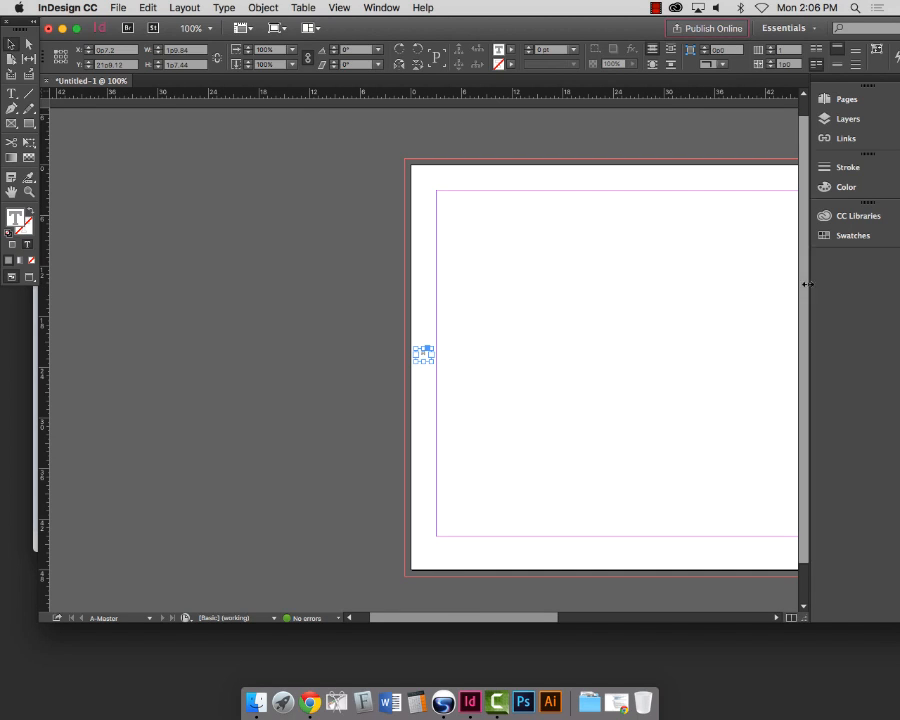
pyautogui.moveTo(815, 291); pyautogui.dragTo(864, 296)
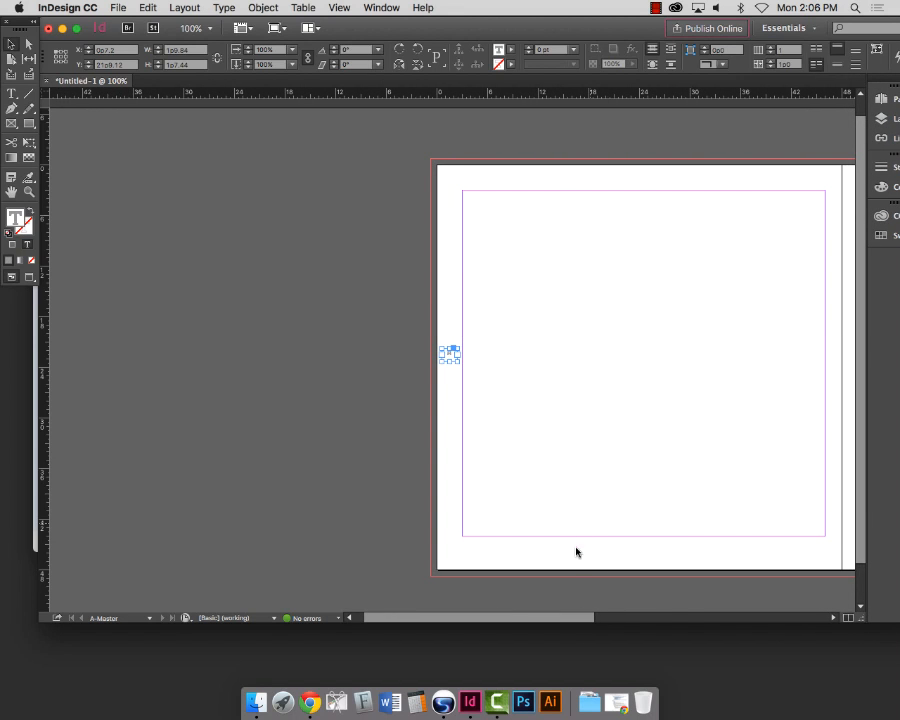
pyautogui.moveTo(566, 617); pyautogui.dragTo(679, 617)
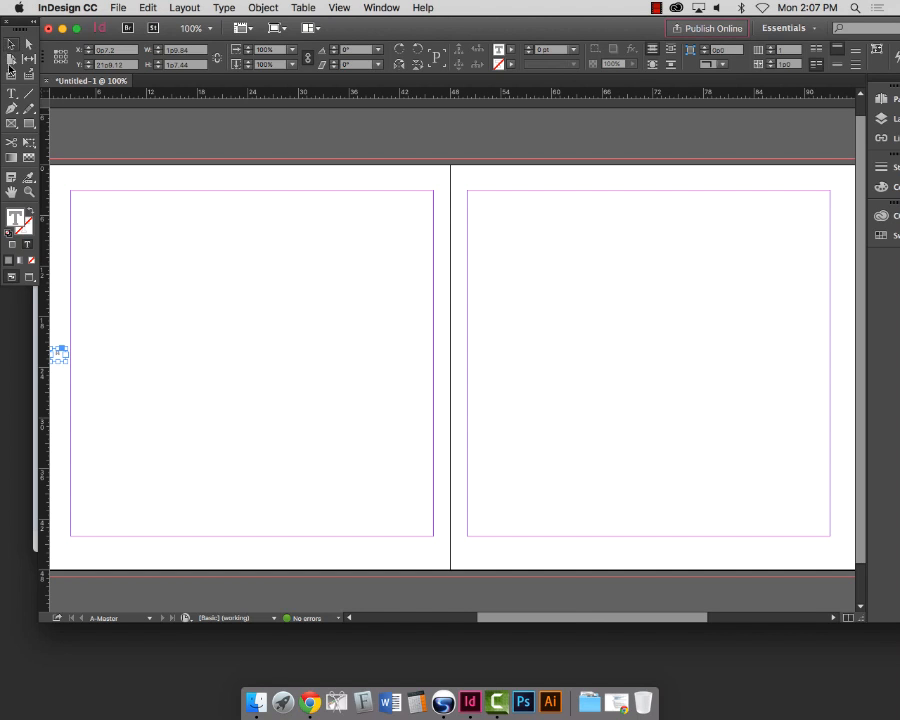
pyautogui.click(77, 231)
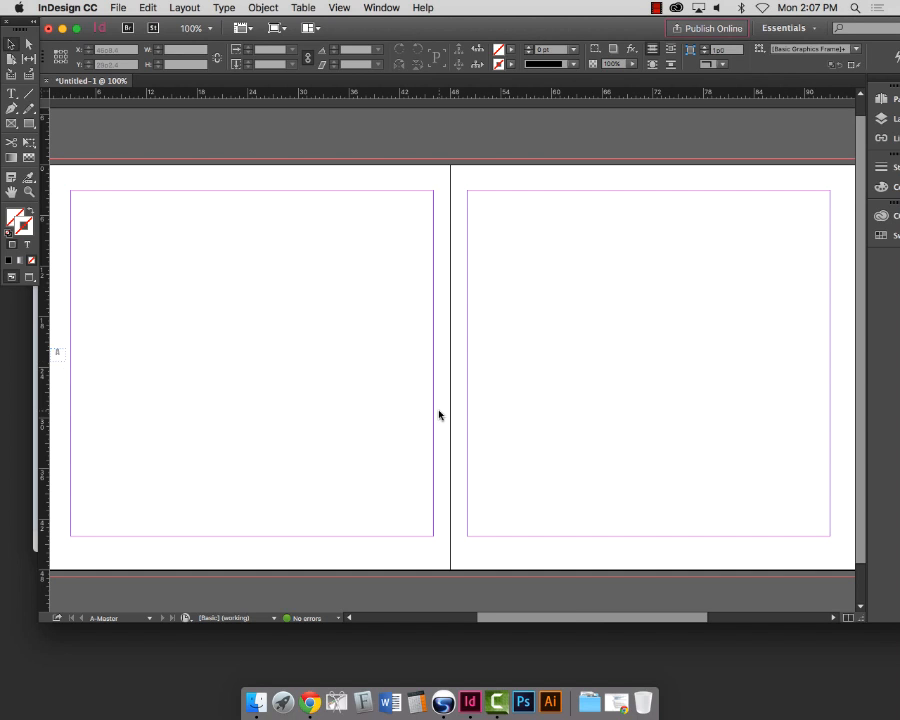
pyautogui.hscroll(1, 555, 412)
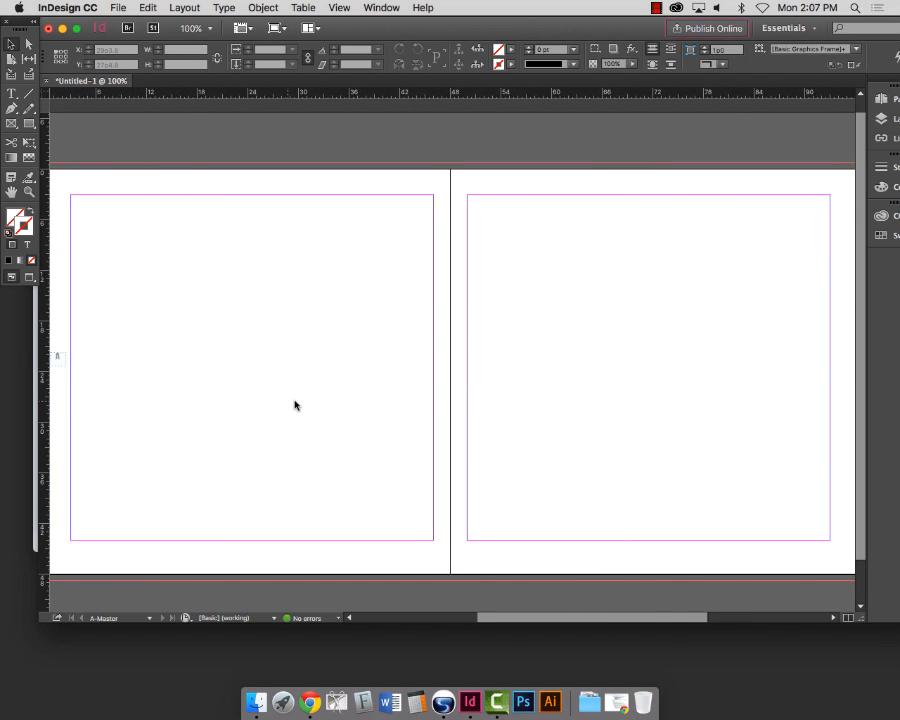
pyautogui.hscroll(-5, 294, 402)
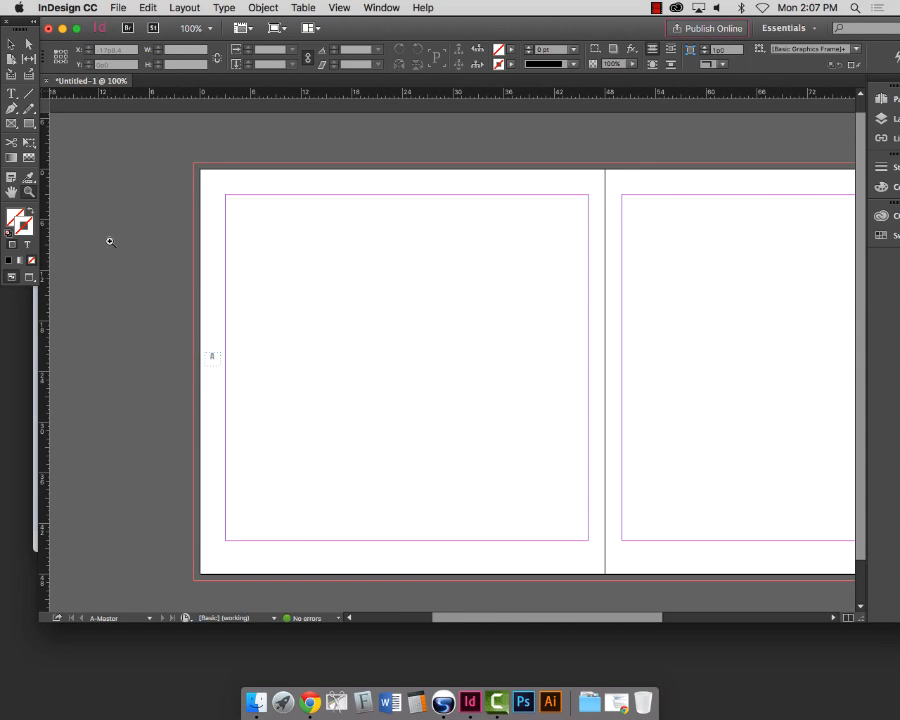
# Step: Zoom in on the grey A marker, select its frame and stretch its left side to the page edge
pyautogui.moveTo(175, 327); pyautogui.dragTo(295, 418)
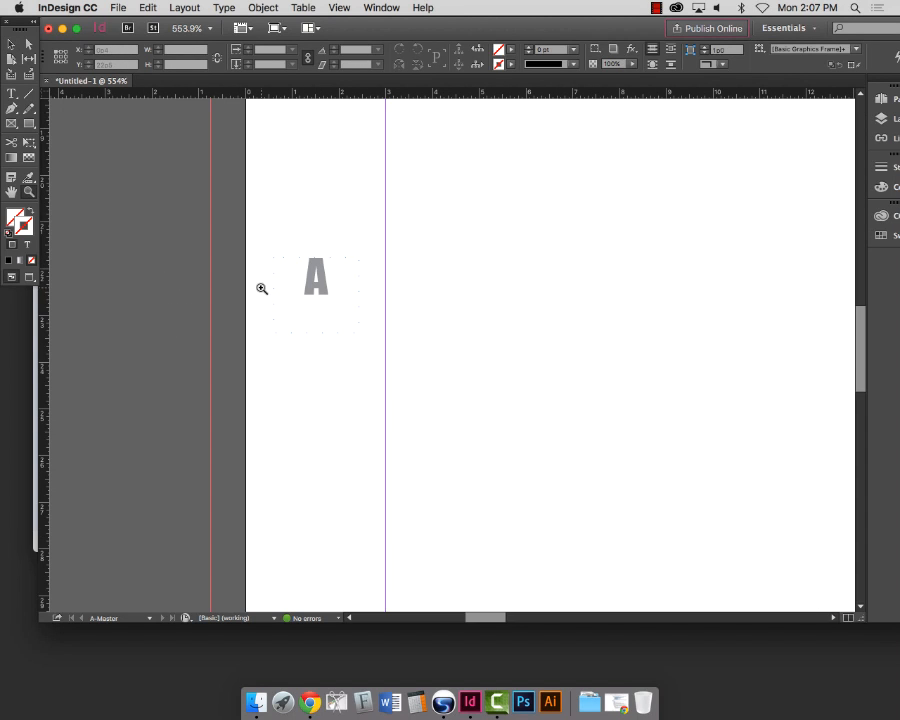
pyautogui.click(12, 44)
pyautogui.click(334, 295)
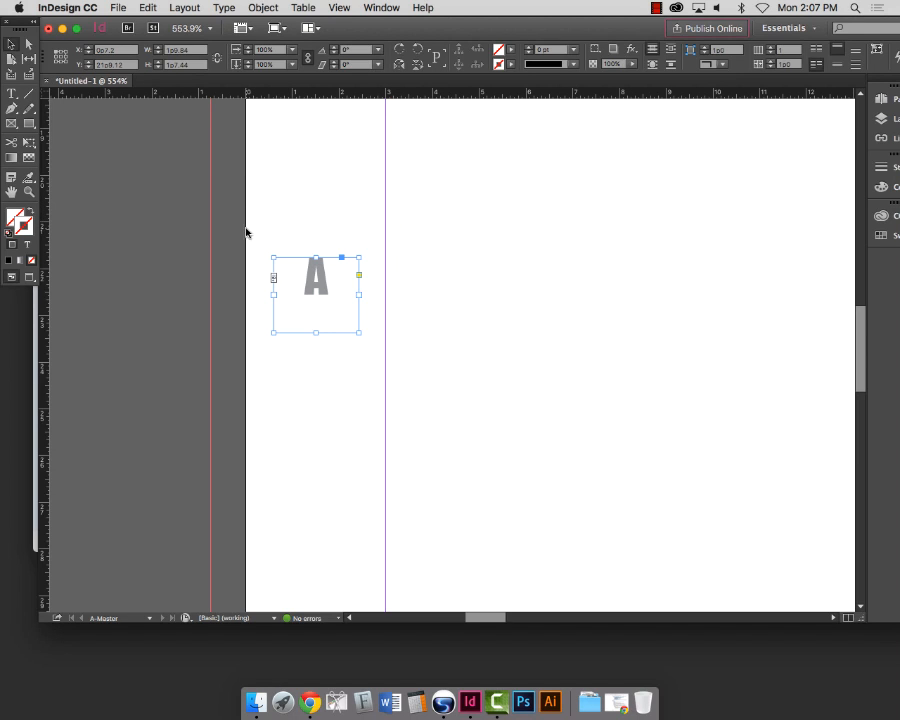
pyautogui.rightClick(267, 299)
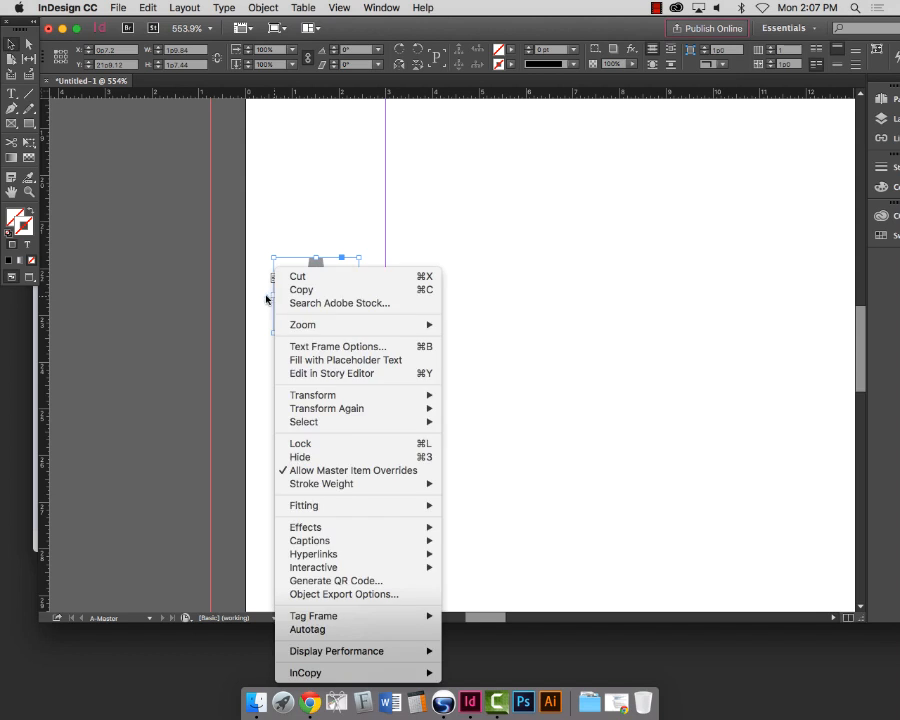
pyautogui.click(267, 290)
pyautogui.moveTo(274, 295); pyautogui.dragTo(246, 295)
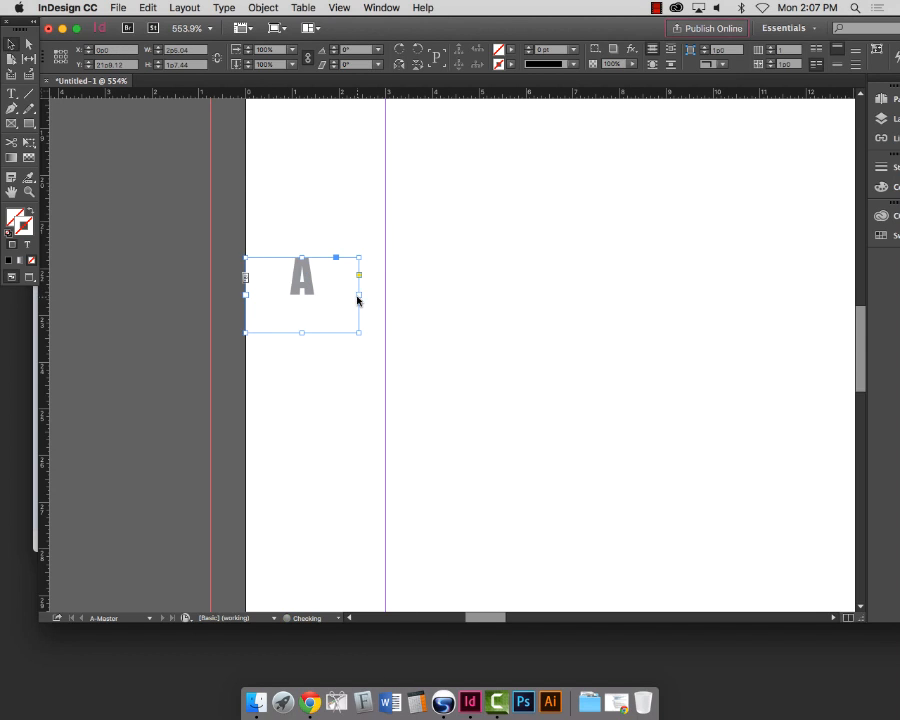
# Step: Widen the A frame to the 3p0 margin guide and float the Pages, Layers and Links panels
pyautogui.moveTo(360, 295); pyautogui.dragTo(388, 296)
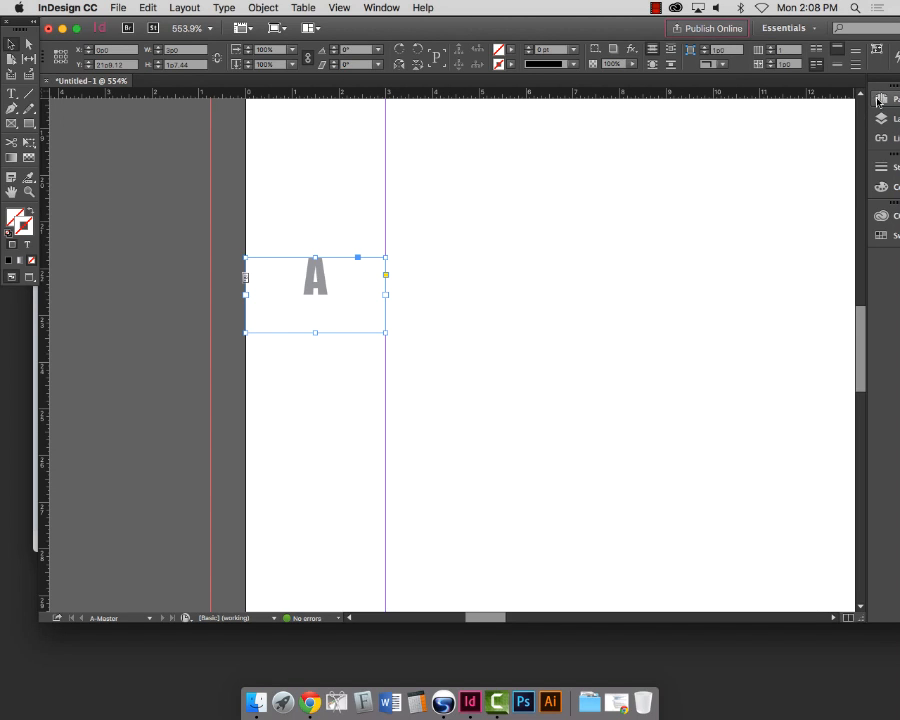
pyautogui.moveTo(892, 86); pyautogui.dragTo(868, 87)
pyautogui.press('super+z')
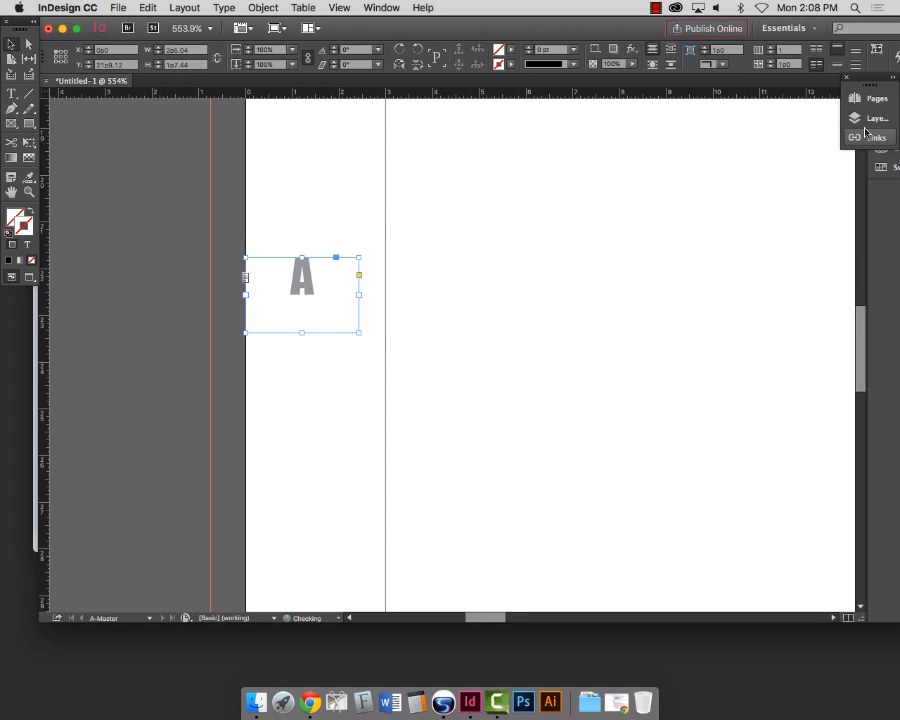
pyautogui.scroll(-13, 629, 88)
pyautogui.scroll(7, 593, 323)
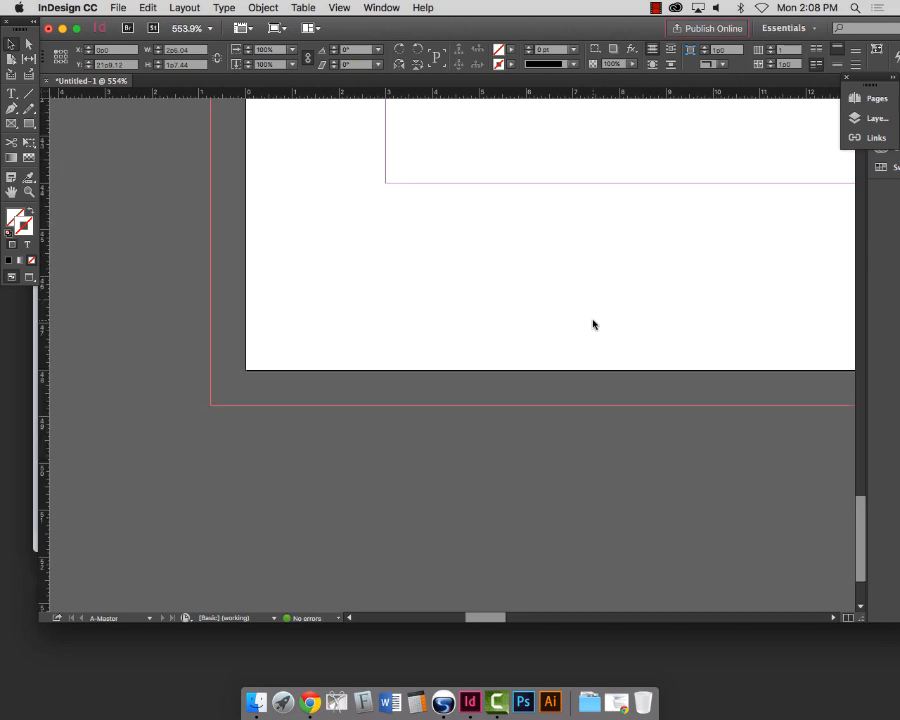
pyautogui.scroll(10, 593, 323)
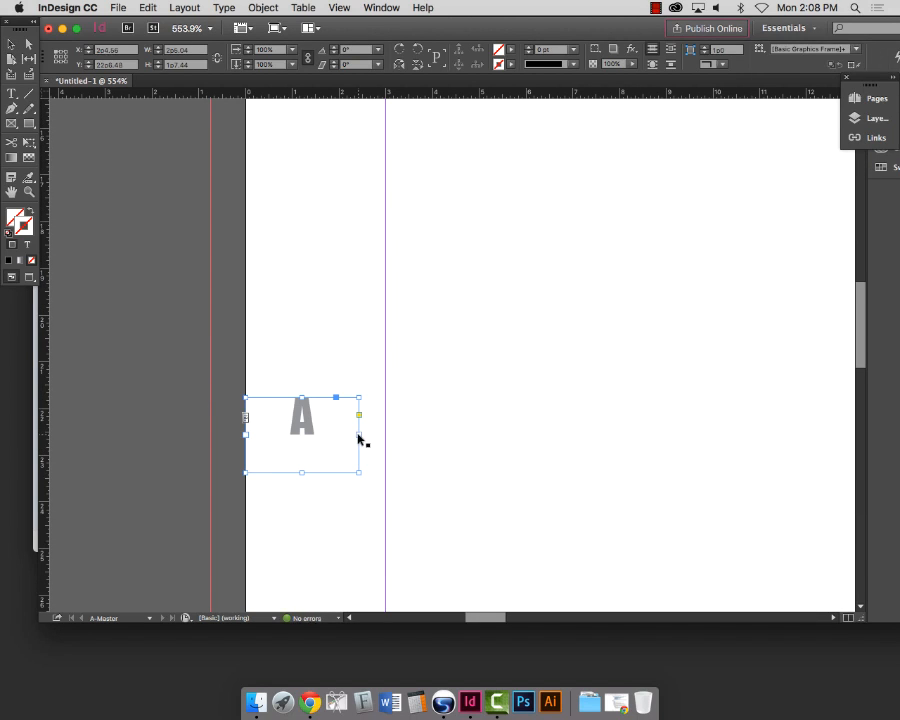
pyautogui.click(533, 415)
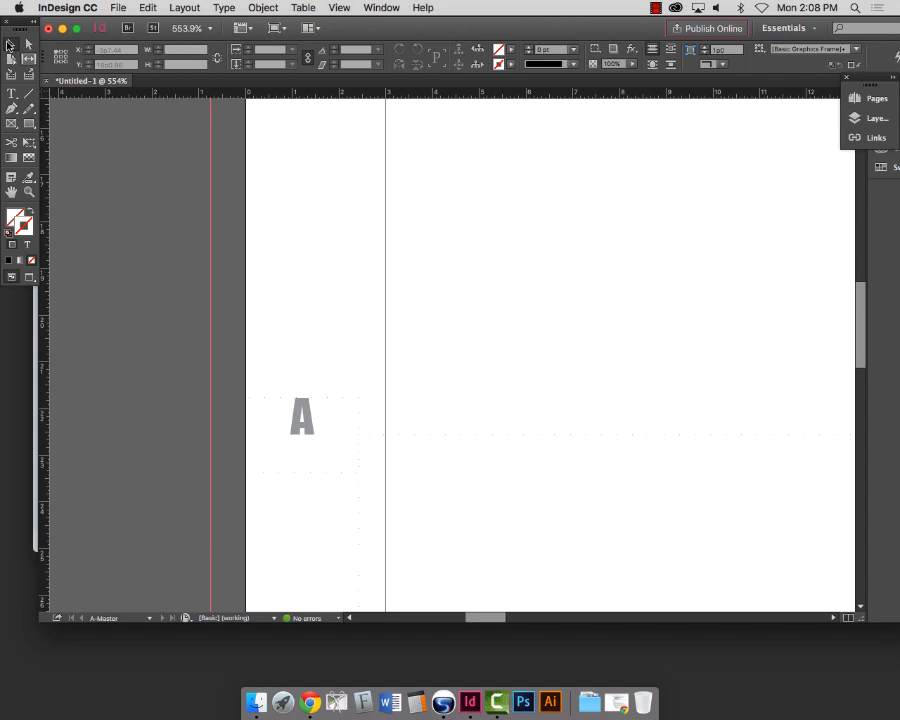
pyautogui.click(329, 411)
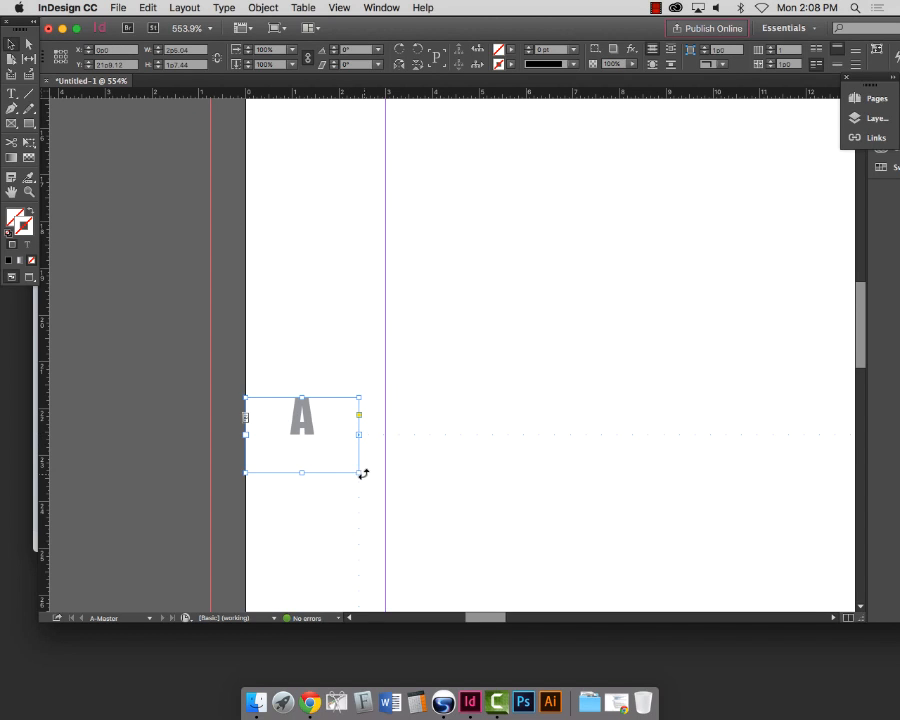
pyautogui.moveTo(359, 473); pyautogui.dragTo(386, 471)
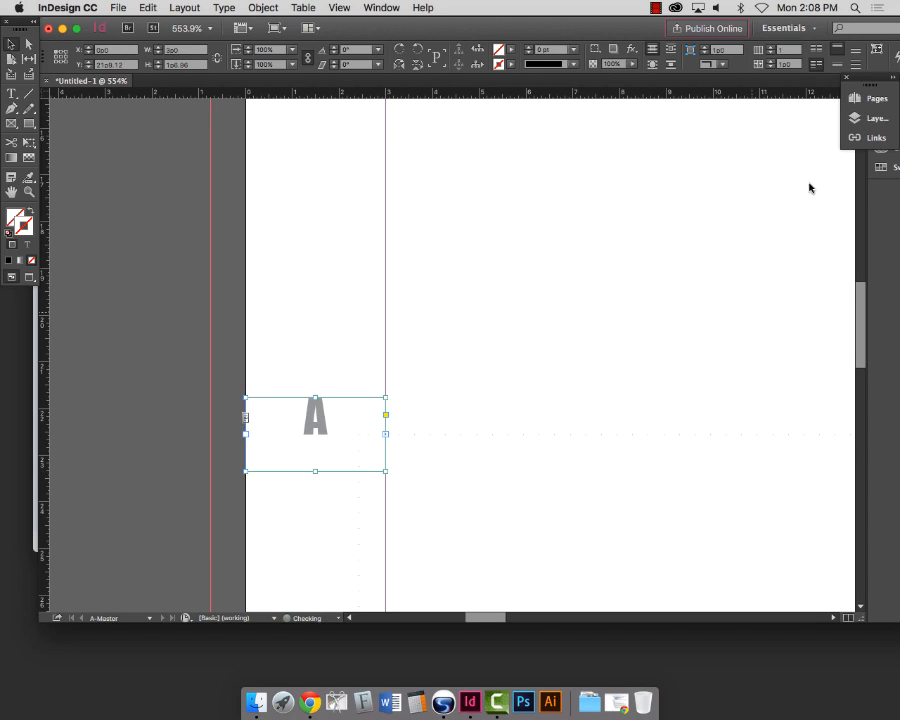
pyautogui.moveTo(870, 85)
pyautogui.mouseDown()
pyautogui.moveTo(738, 157)
pyautogui.moveTo(876, 116)
pyautogui.moveTo(892, 88)
pyautogui.moveTo(858, 91)
pyautogui.moveTo(892, 89)
pyautogui.moveTo(877, 90)
pyautogui.mouseUp()
pyautogui.moveTo(868, 295); pyautogui.dragTo(820, 297)
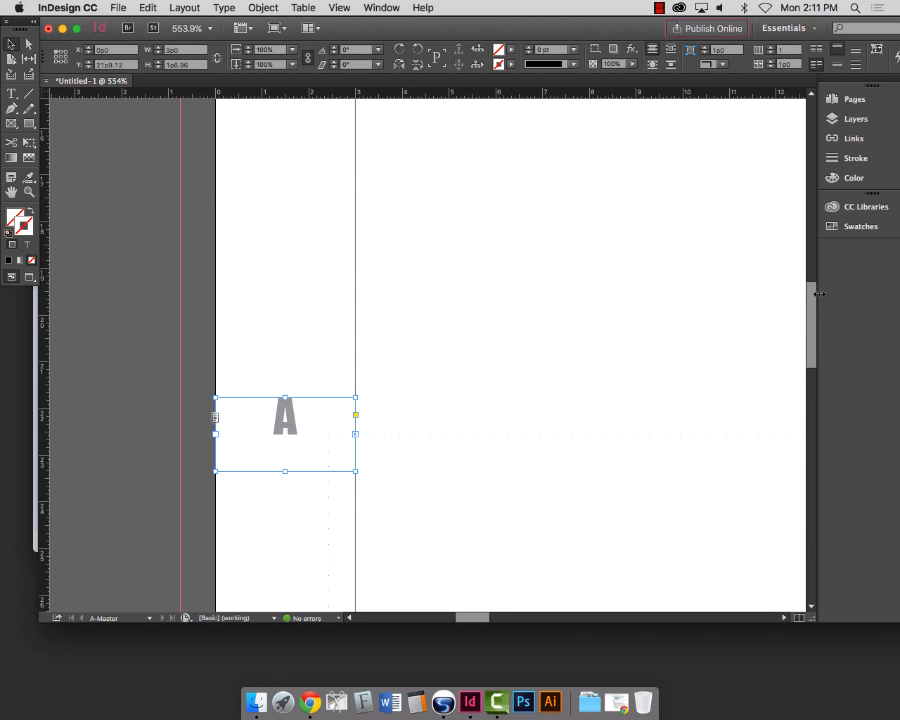
# Step: Undo an accidental move of the left master page and return to the Selection tool
pyautogui.press('super+0')
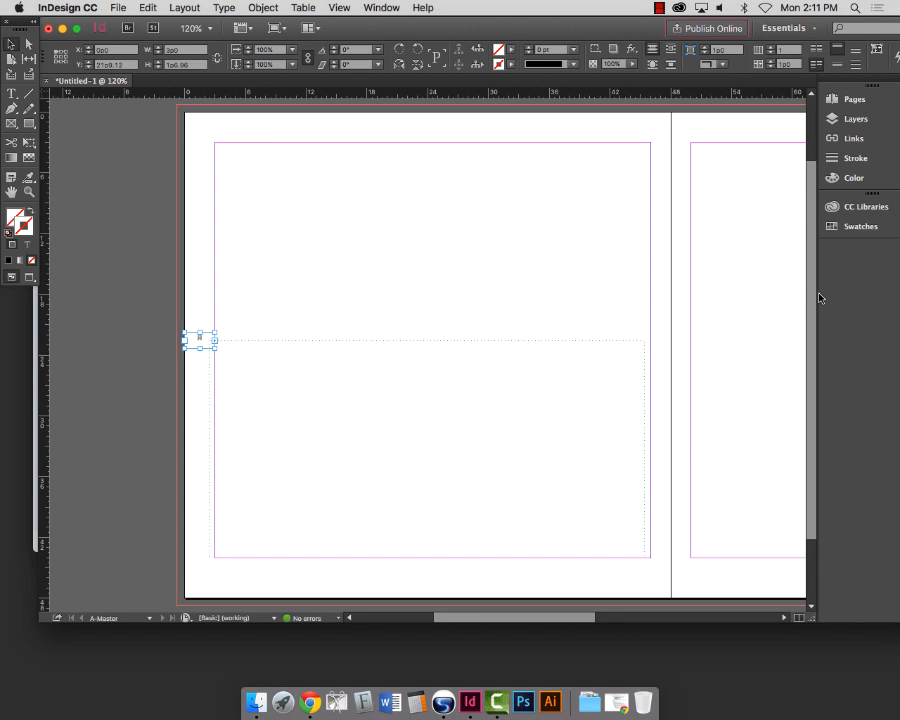
pyautogui.press('super+1')
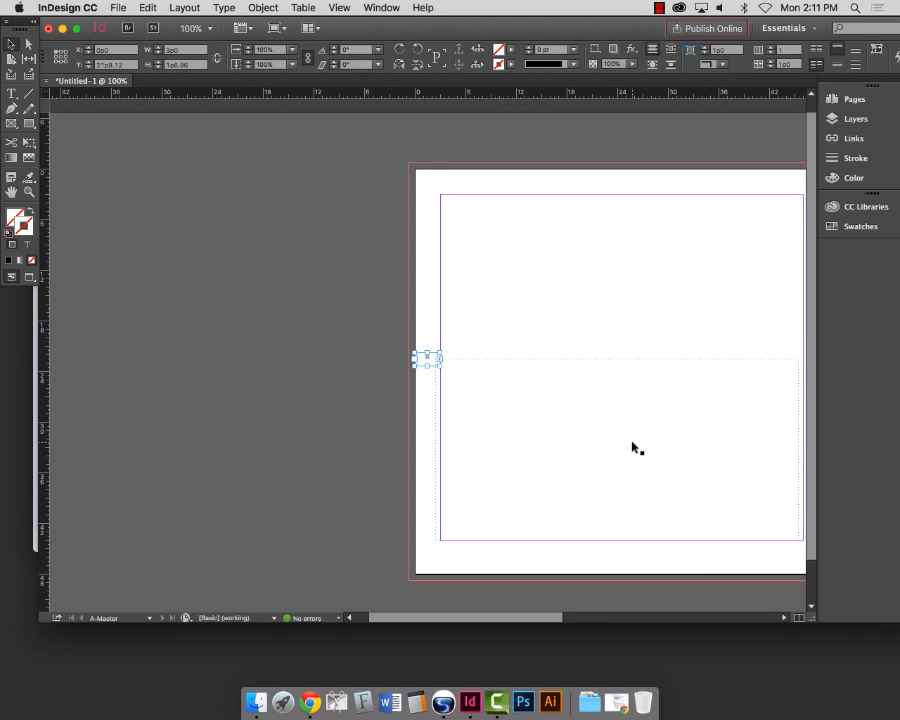
pyautogui.hscroll(3, 635, 446)
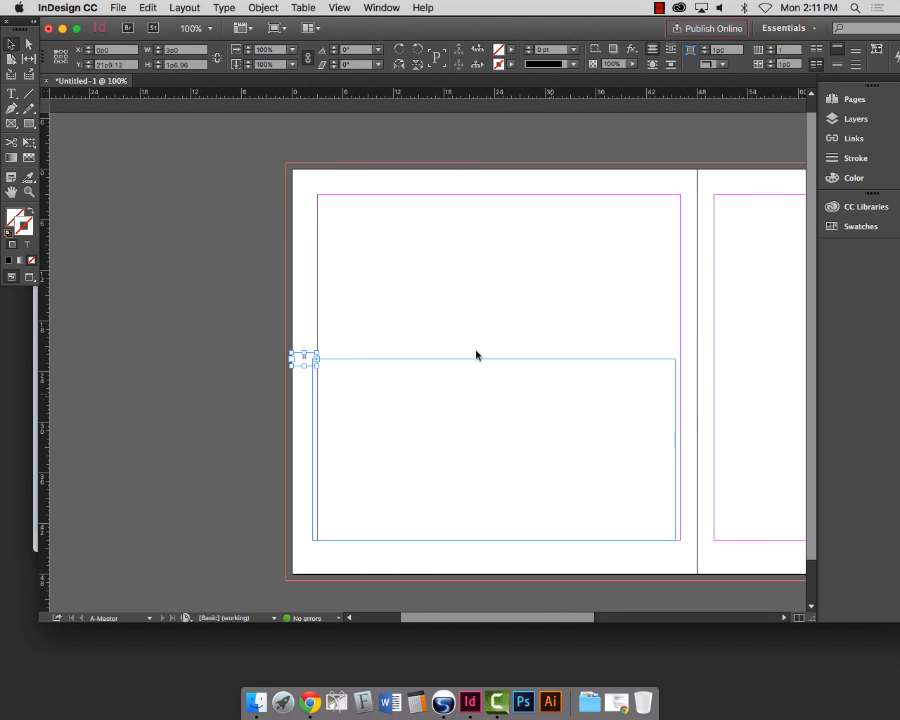
pyautogui.click(13, 58)
pyautogui.moveTo(450, 318); pyautogui.dragTo(495, 424)
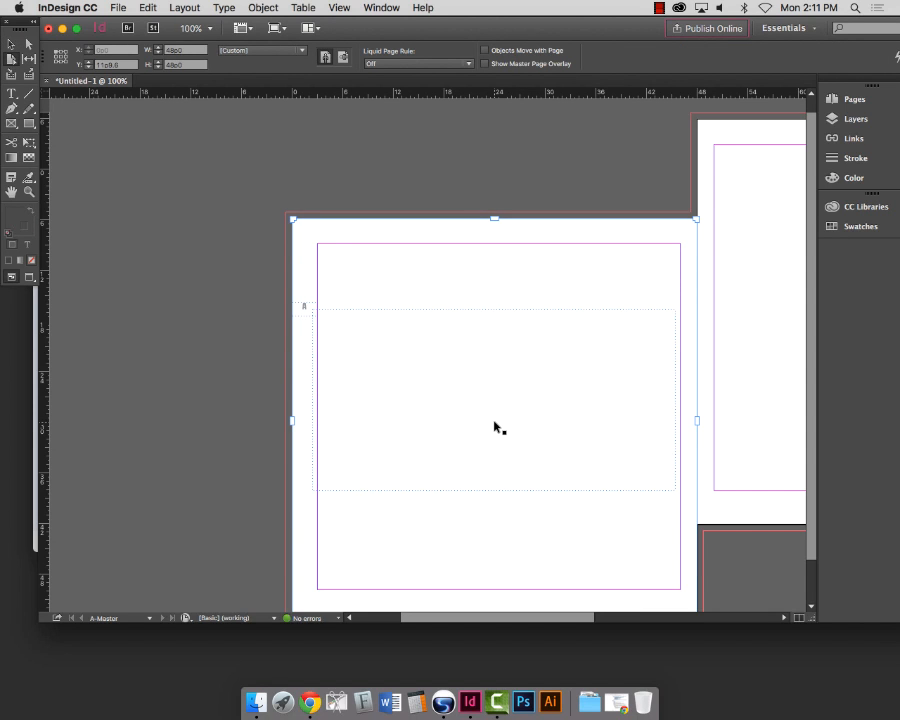
pyautogui.press('super+z')
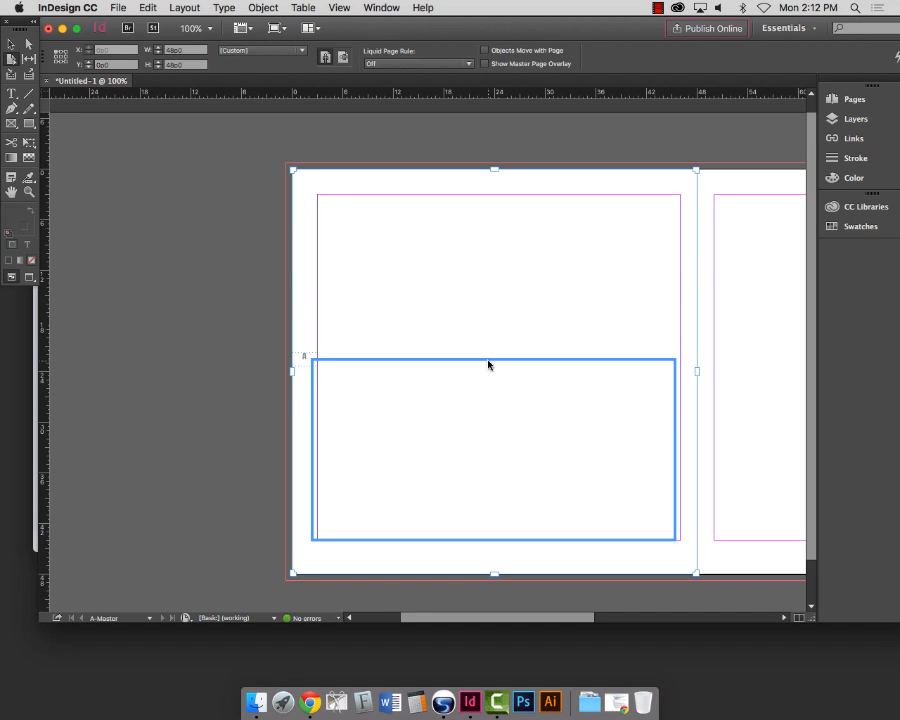
pyautogui.press('v')
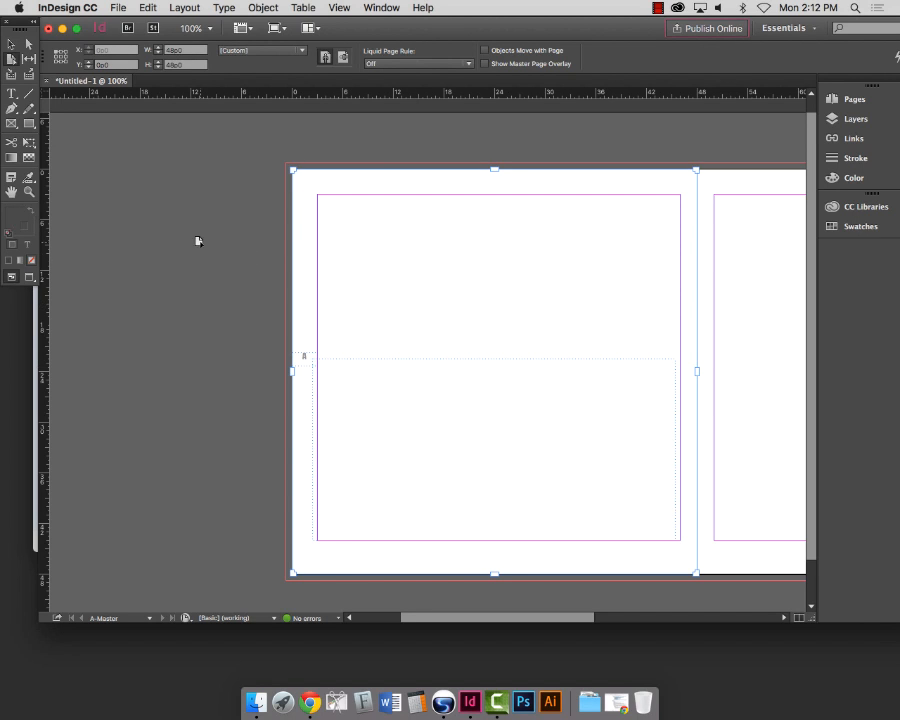
pyautogui.click(11, 45)
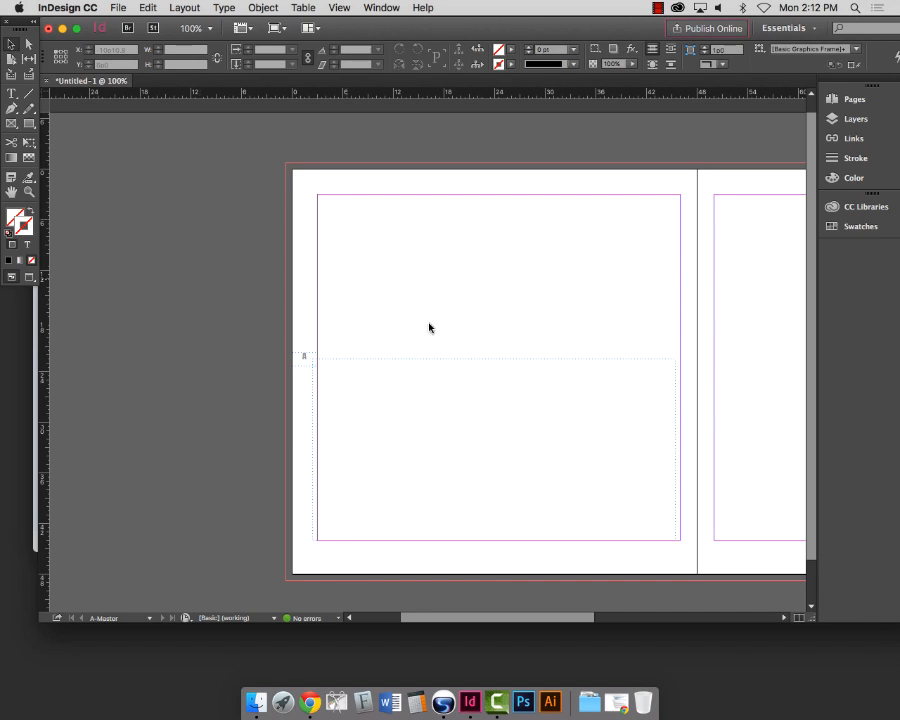
# Step: Delete the empty text frame on the left master page and zoom out to the spread
pyautogui.click(430, 359)
pyautogui.press('Delete')
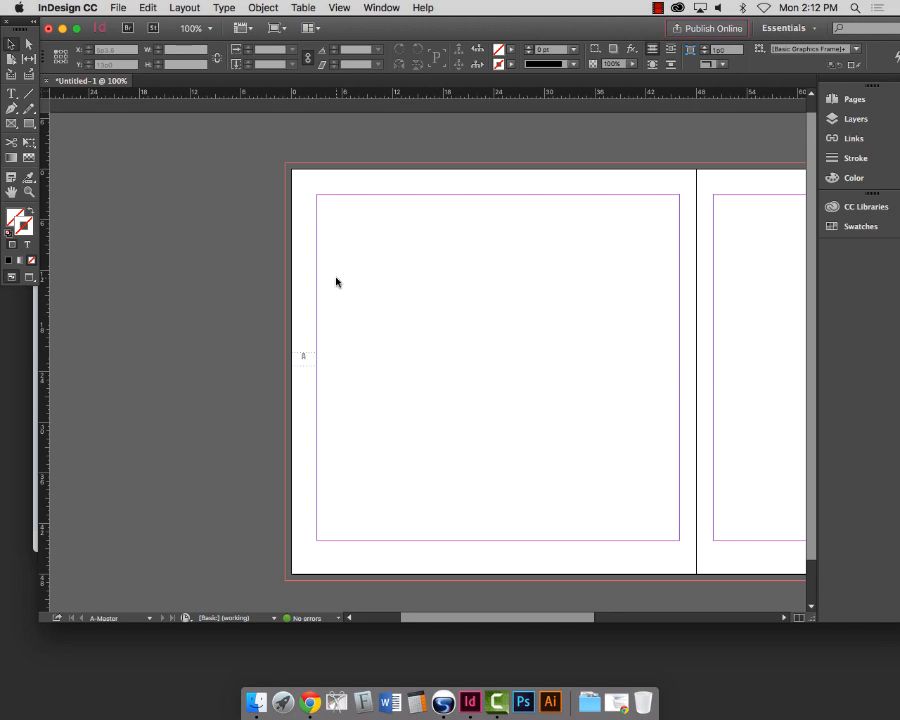
pyautogui.press('super+minus')
pyautogui.hscroll(5, 422, 335)
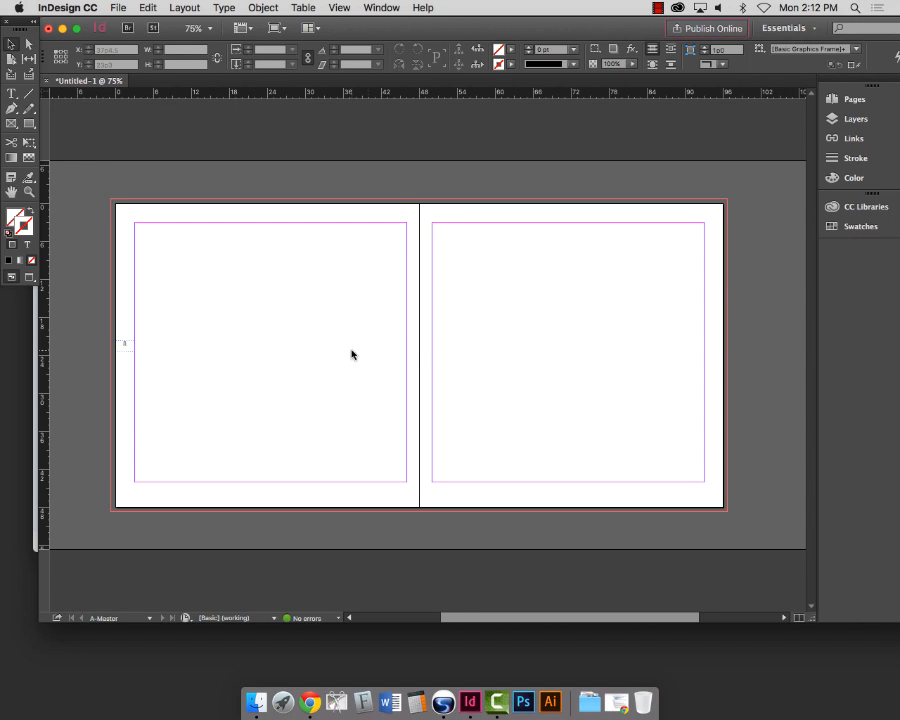
# Step: Alt-drag a copy of the page-number marker frame to the right page's outer edge
pyautogui.click(123, 345)
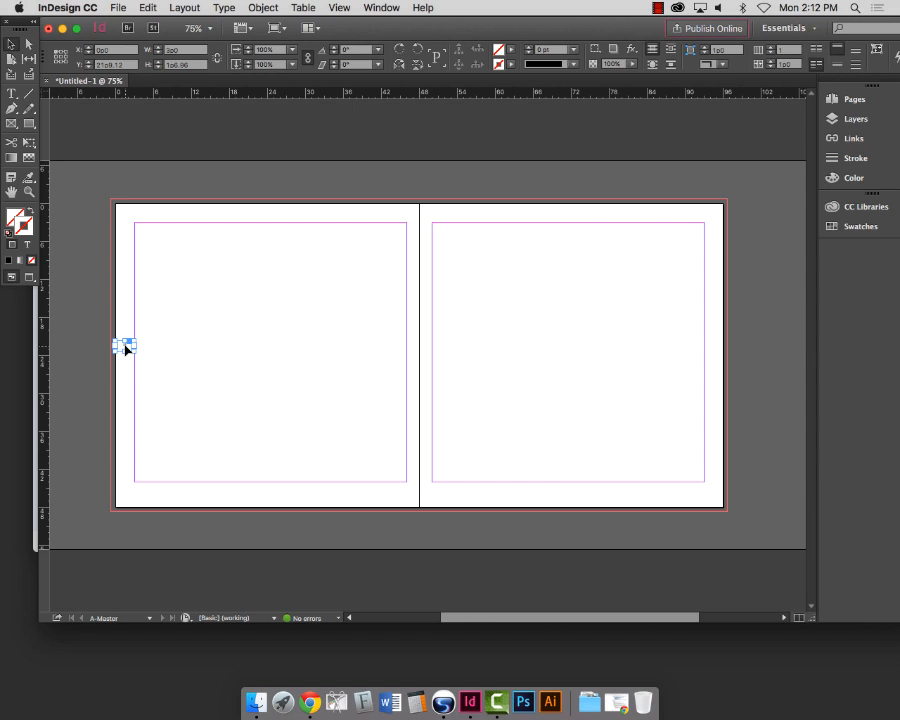
pyautogui.moveTo(126, 348); pyautogui.dragTo(713, 349)
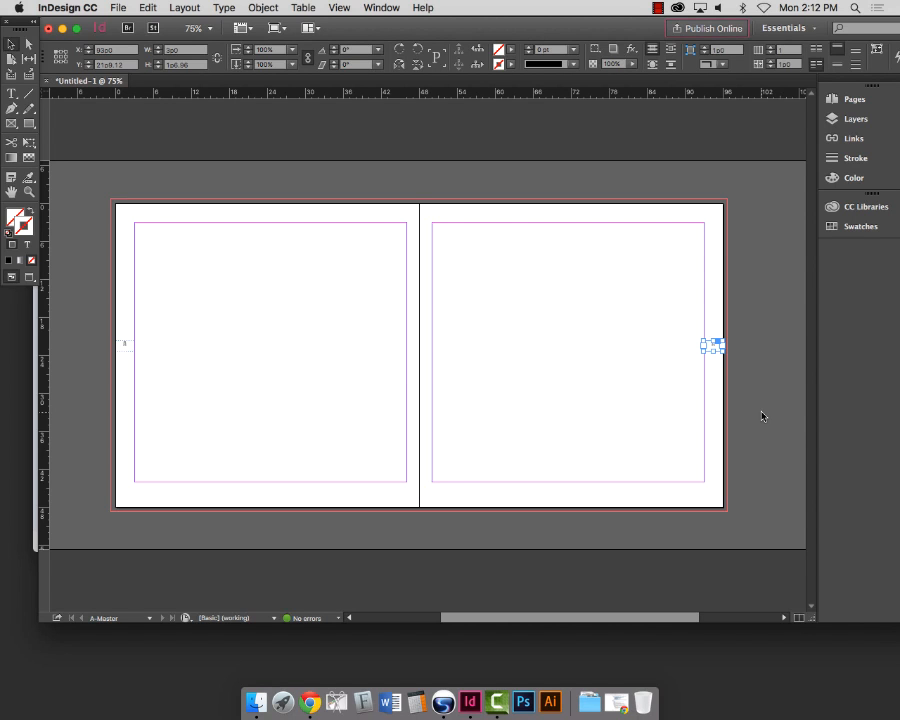
pyautogui.click(647, 458)
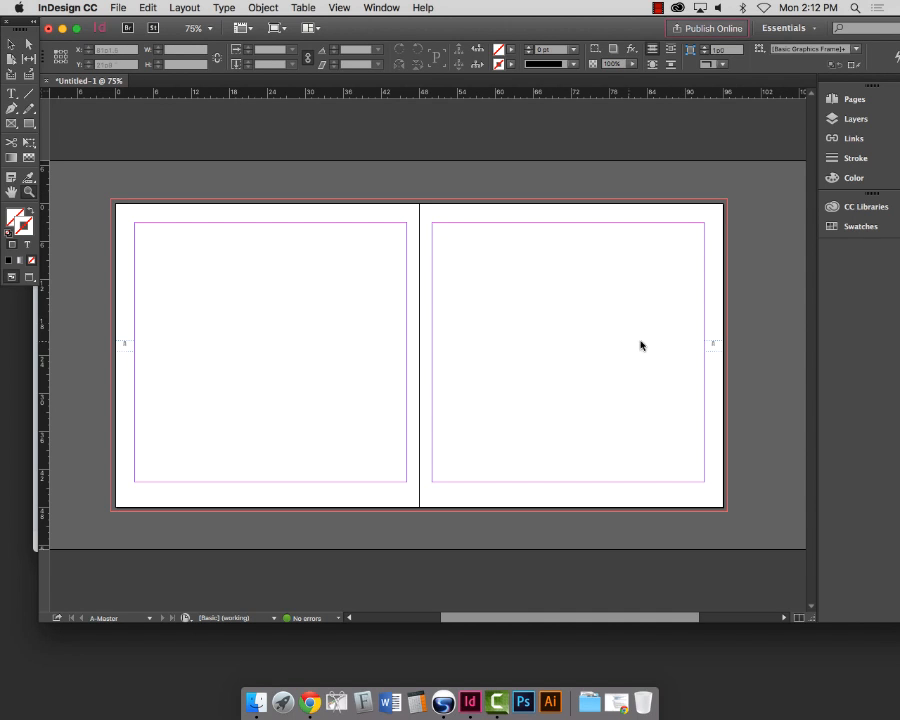
# Step: Reset the view to 100% and zoom in close on the A marker to check it
pyautogui.doubleClick(28, 192)
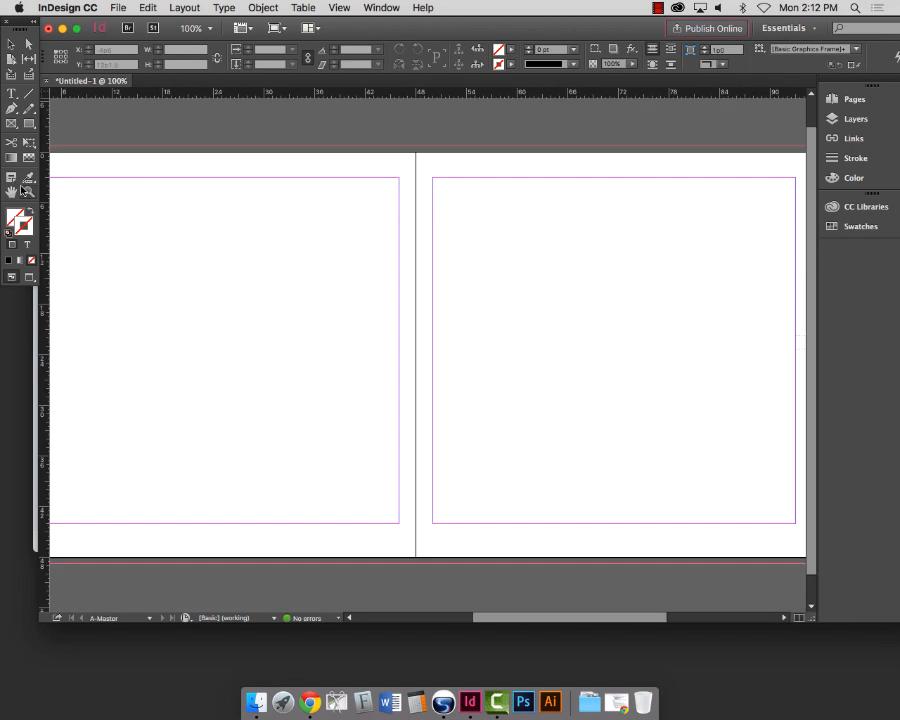
pyautogui.hscroll(2, 614, 397)
pyautogui.moveTo(685, 314); pyautogui.dragTo(822, 398)
pyautogui.moveTo(90, 301); pyautogui.dragTo(218, 383)
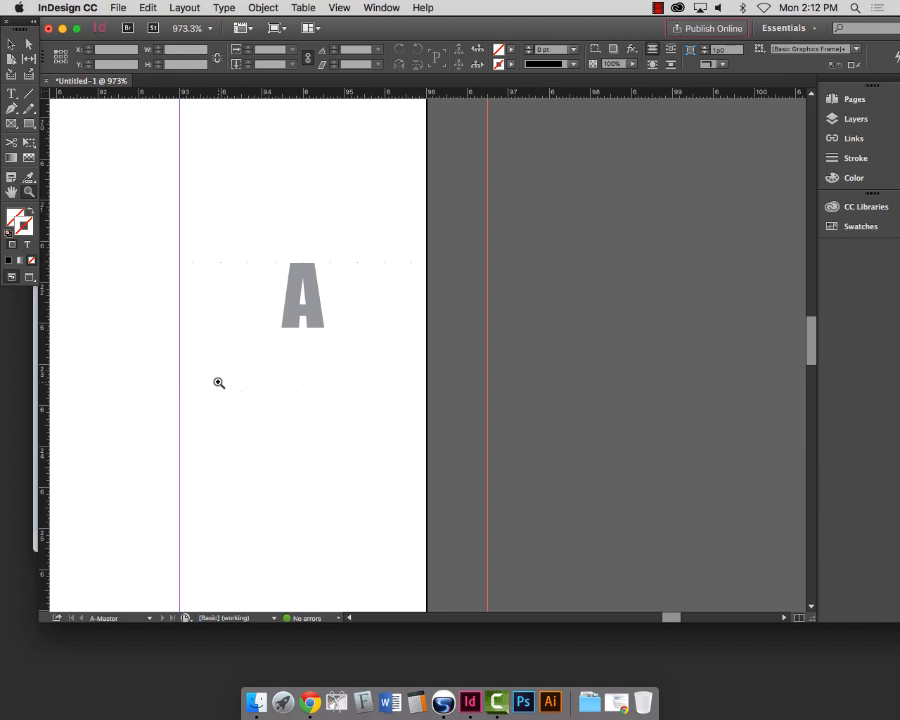
pyautogui.hscroll(1, 219, 383)
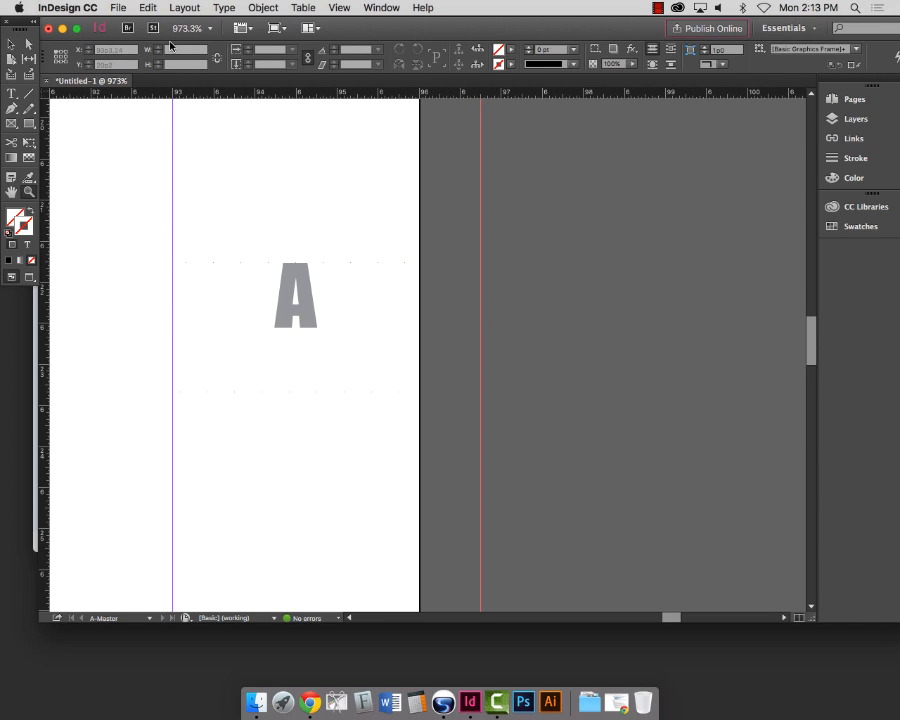
pyautogui.click(117, 8)
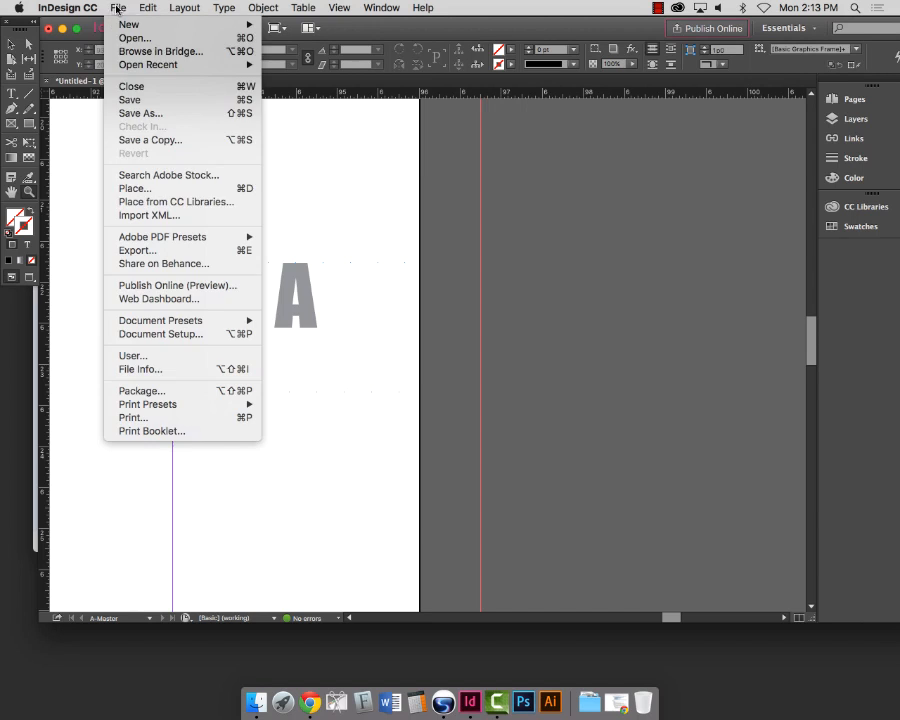
# Step: Save the document as 'Project 5' in Desktop > Project 5 - Grids and Layout
pyautogui.click(166, 114)
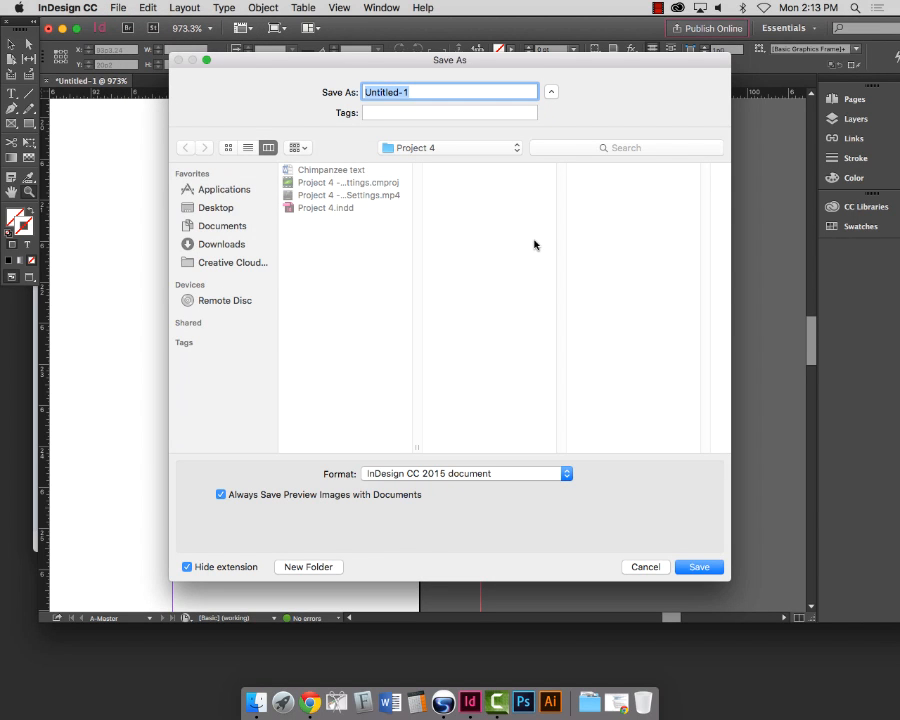
pyautogui.write('Project 5')
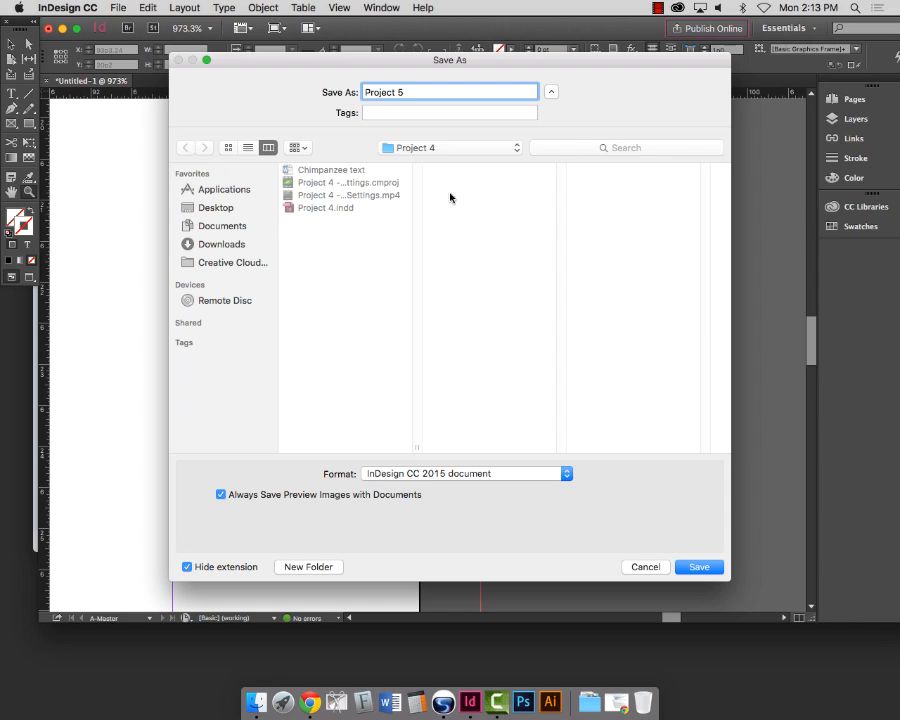
pyautogui.click(432, 147)
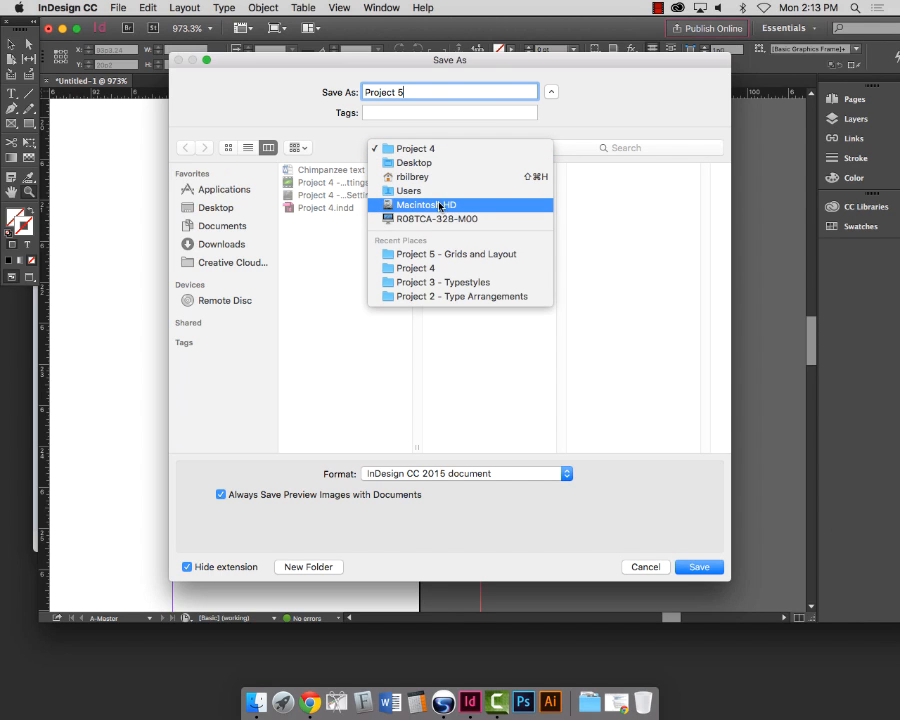
pyautogui.click(420, 163)
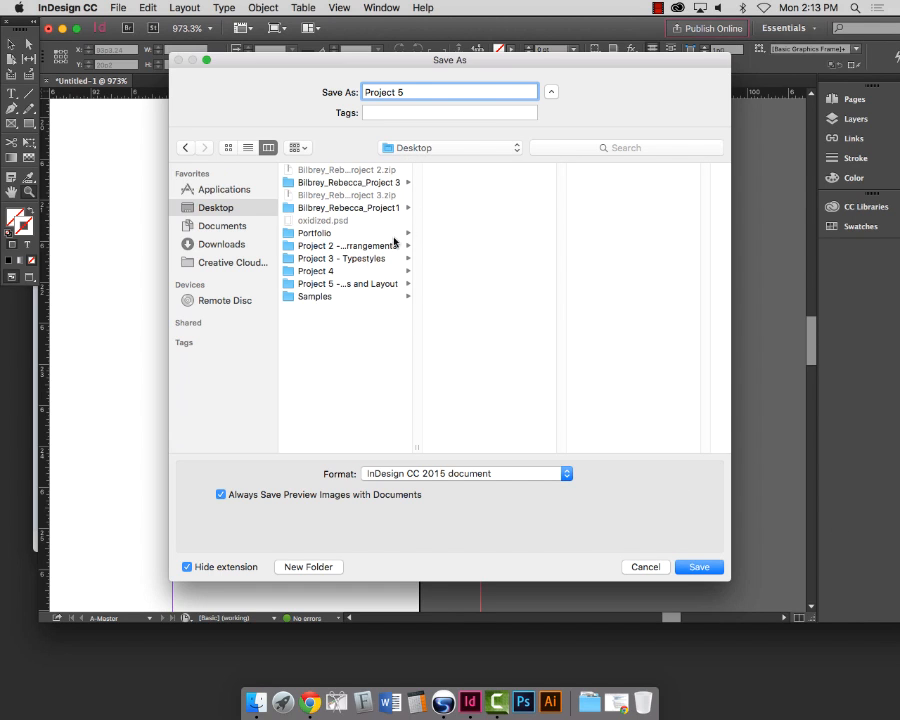
pyautogui.click(346, 284)
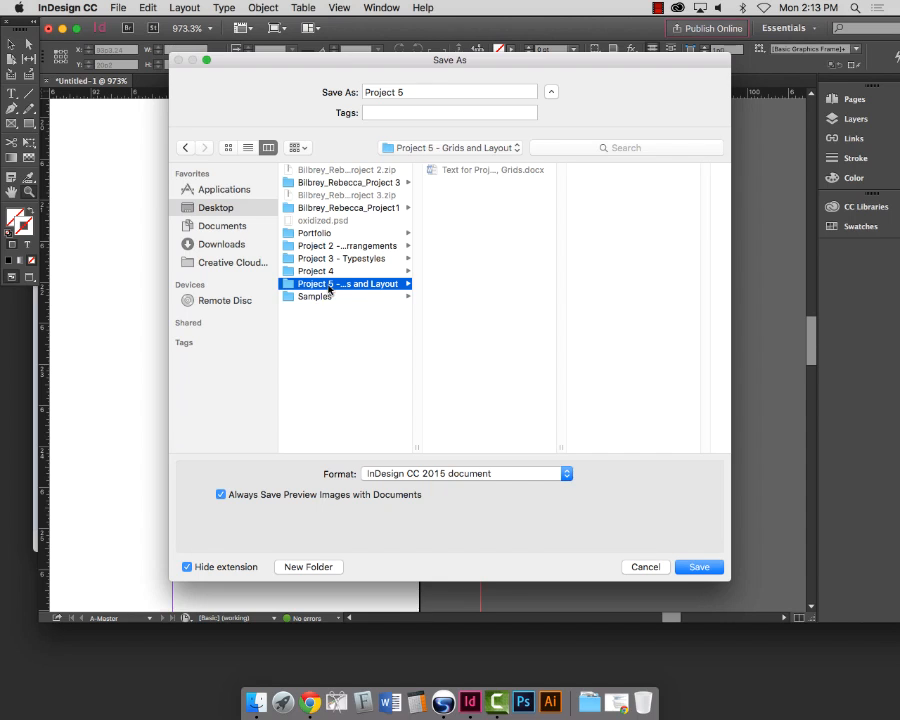
pyautogui.click(702, 567)
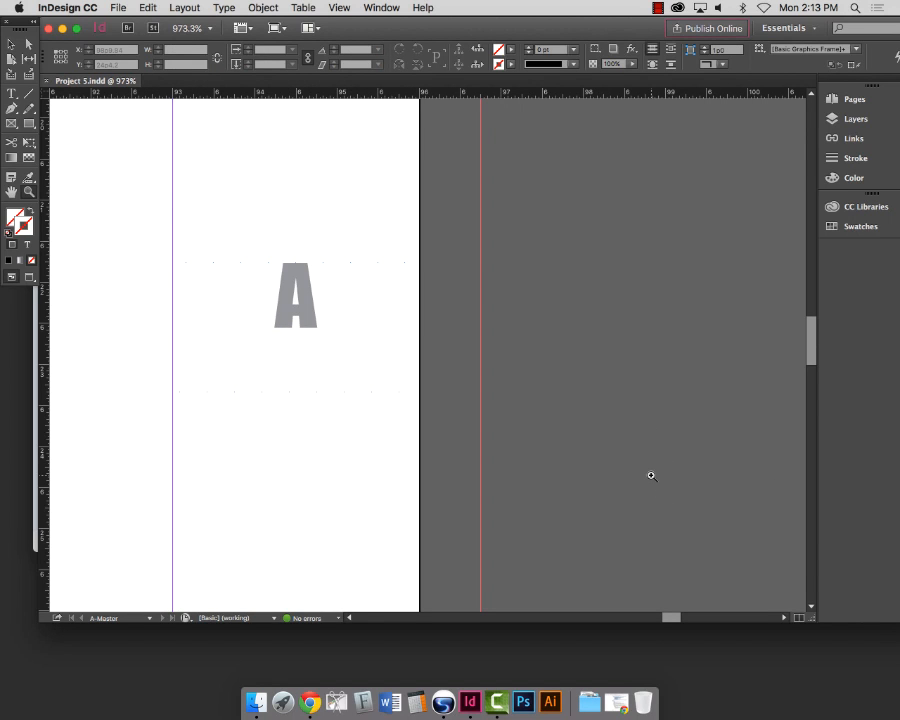